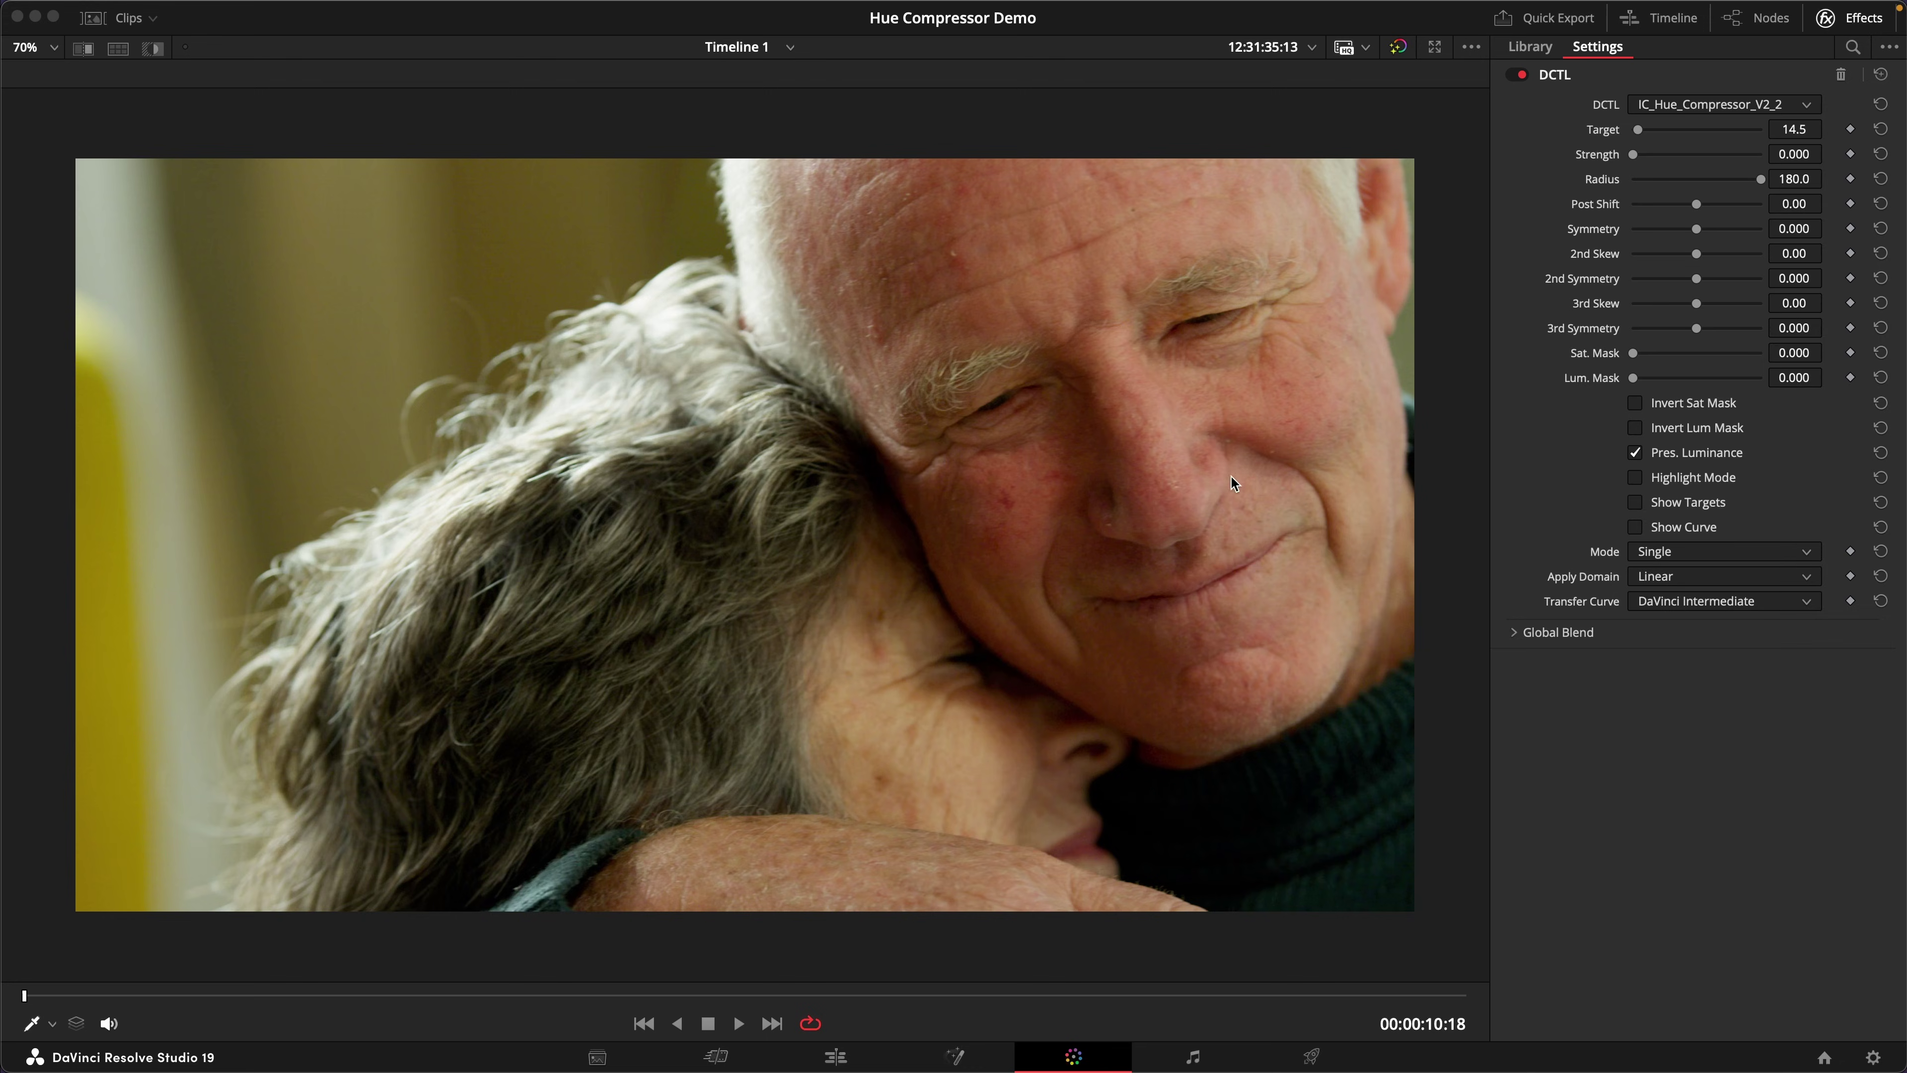
Pan the close-up across the man's face and recentre the couple, keeping Apply Domain at Linear.
{"action": "scroll", "coordinate": [1230, 474], "scroll_direction": "up", "scroll_amount": 10}
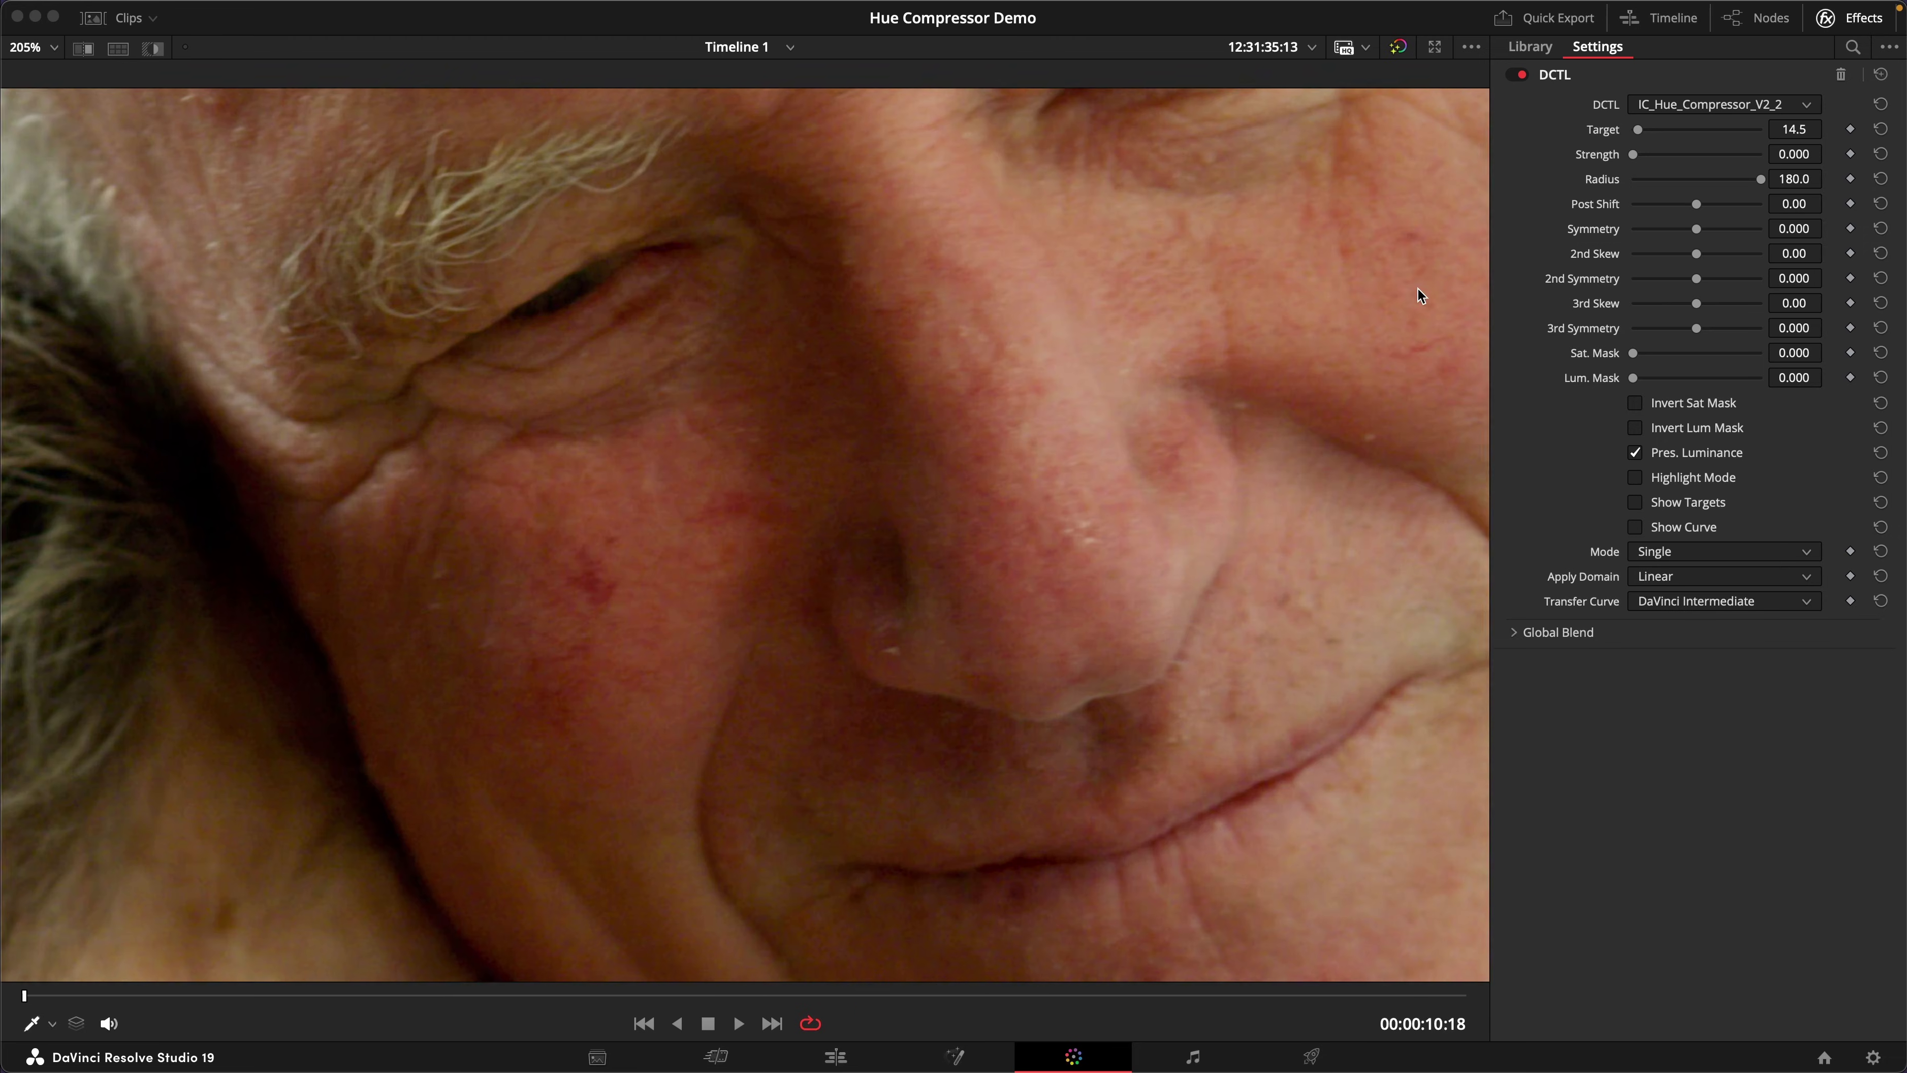
{"action": "left_click_drag", "start_coordinate": [1419, 294], "coordinate": [1054, 380]}
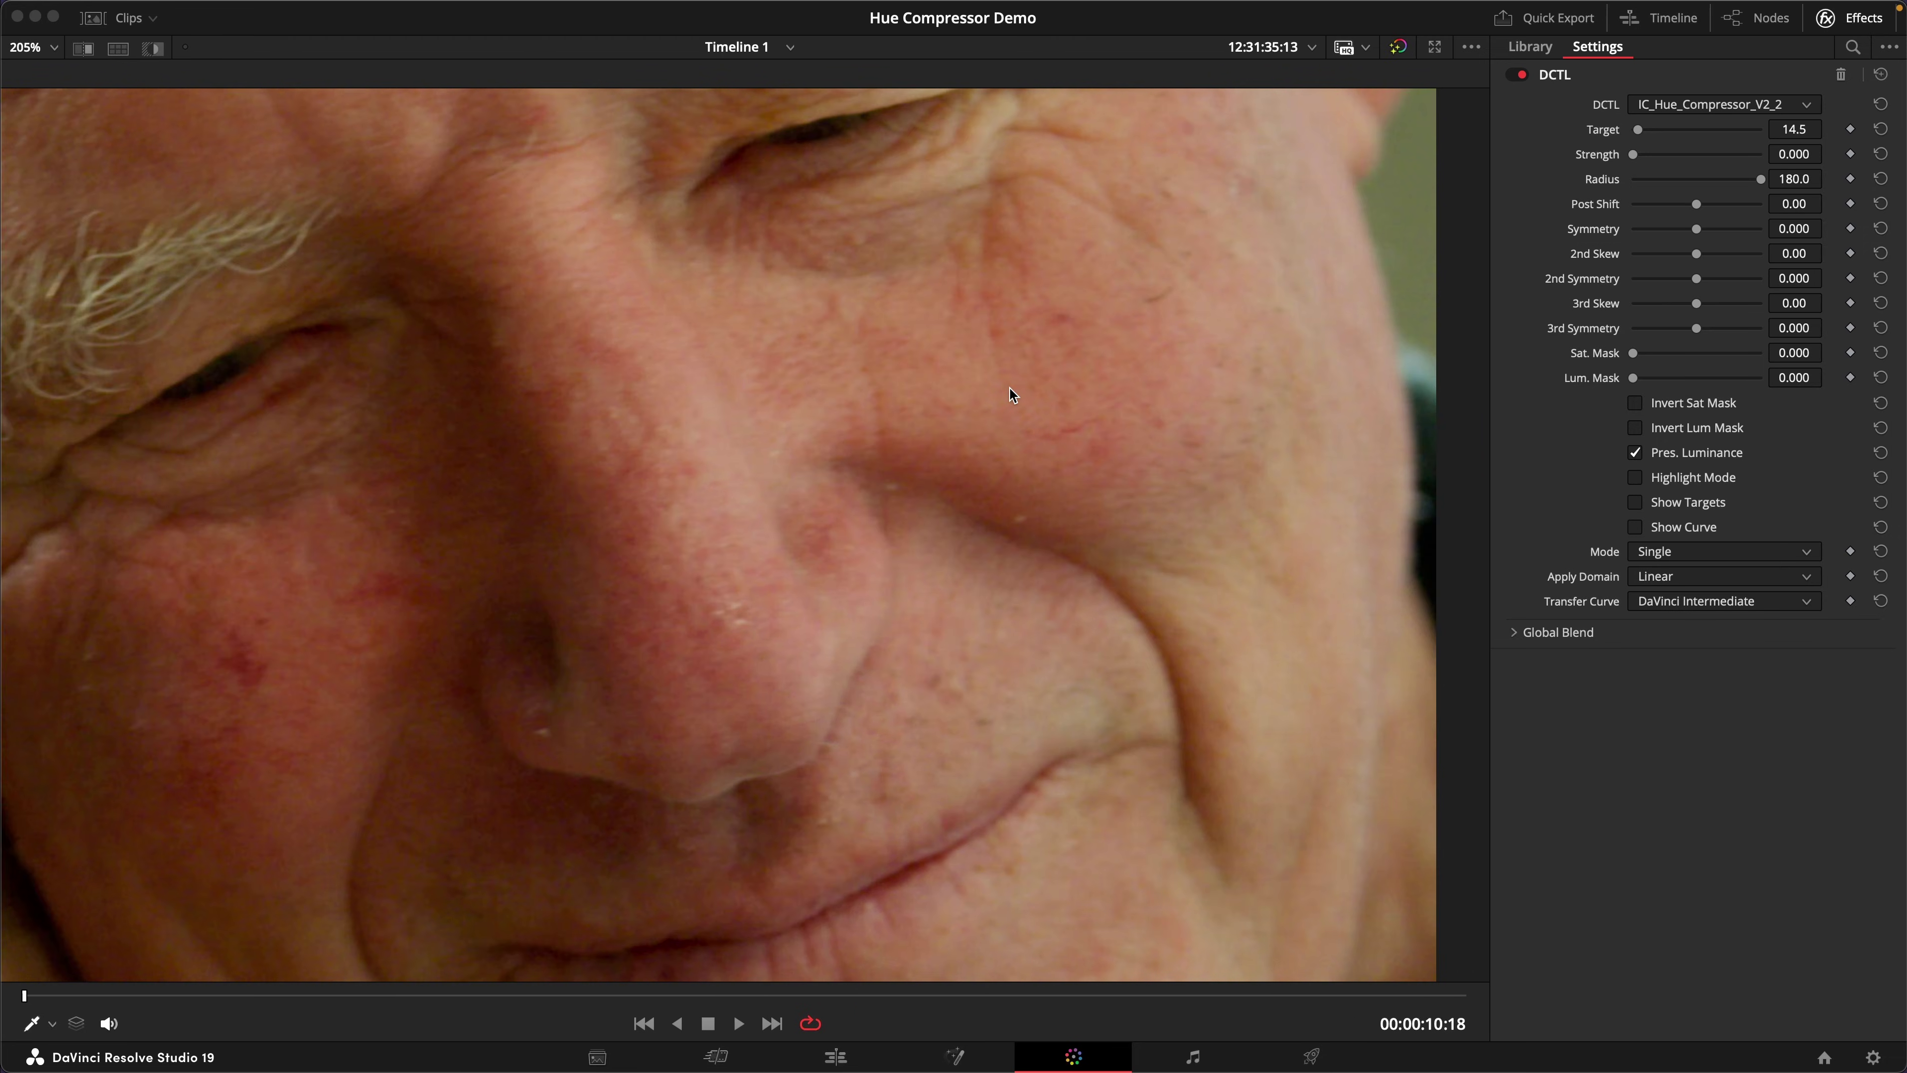
{"action": "scroll", "coordinate": [1005, 398], "scroll_direction": "down", "scroll_amount": 12}
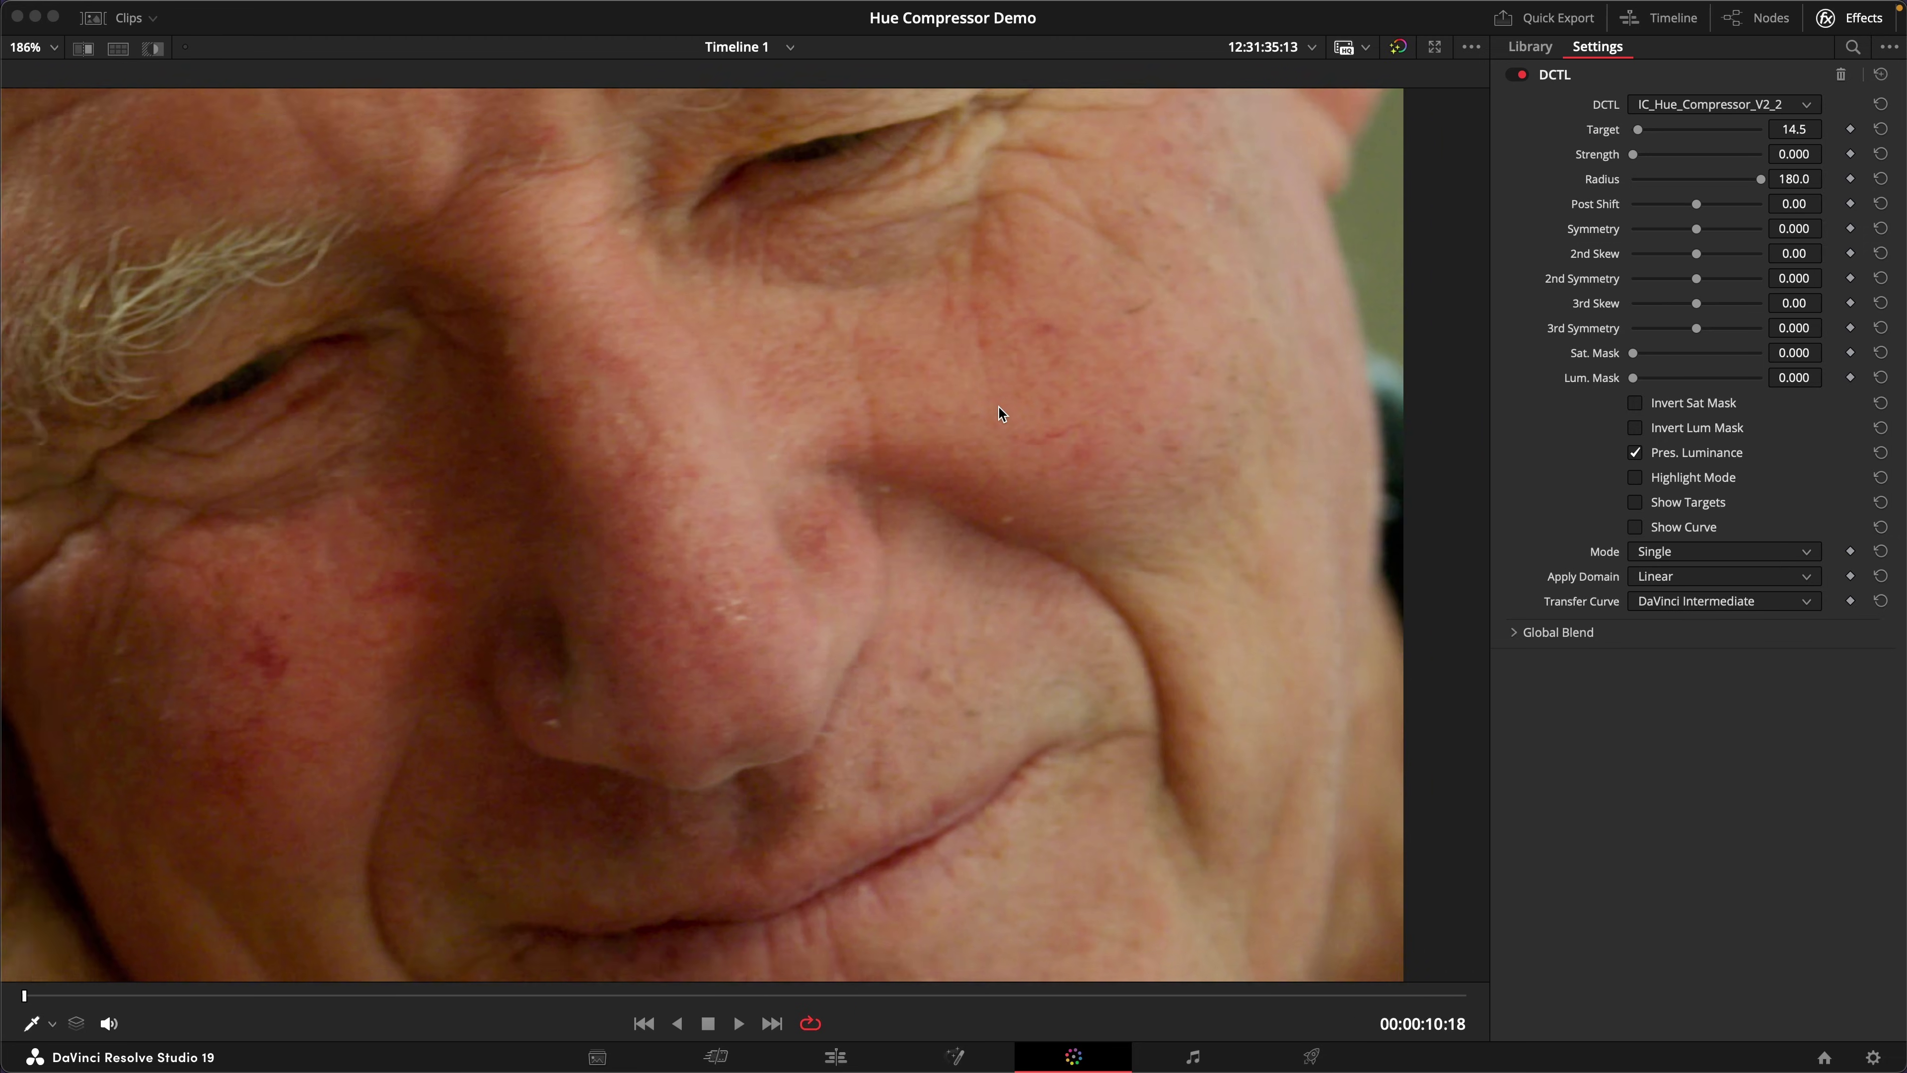
{"action": "scroll", "coordinate": [796, 593], "scroll_direction": "up", "scroll_amount": 4}
{"action": "left_click_drag", "start_coordinate": [816, 631], "coordinate": [1154, 535]}
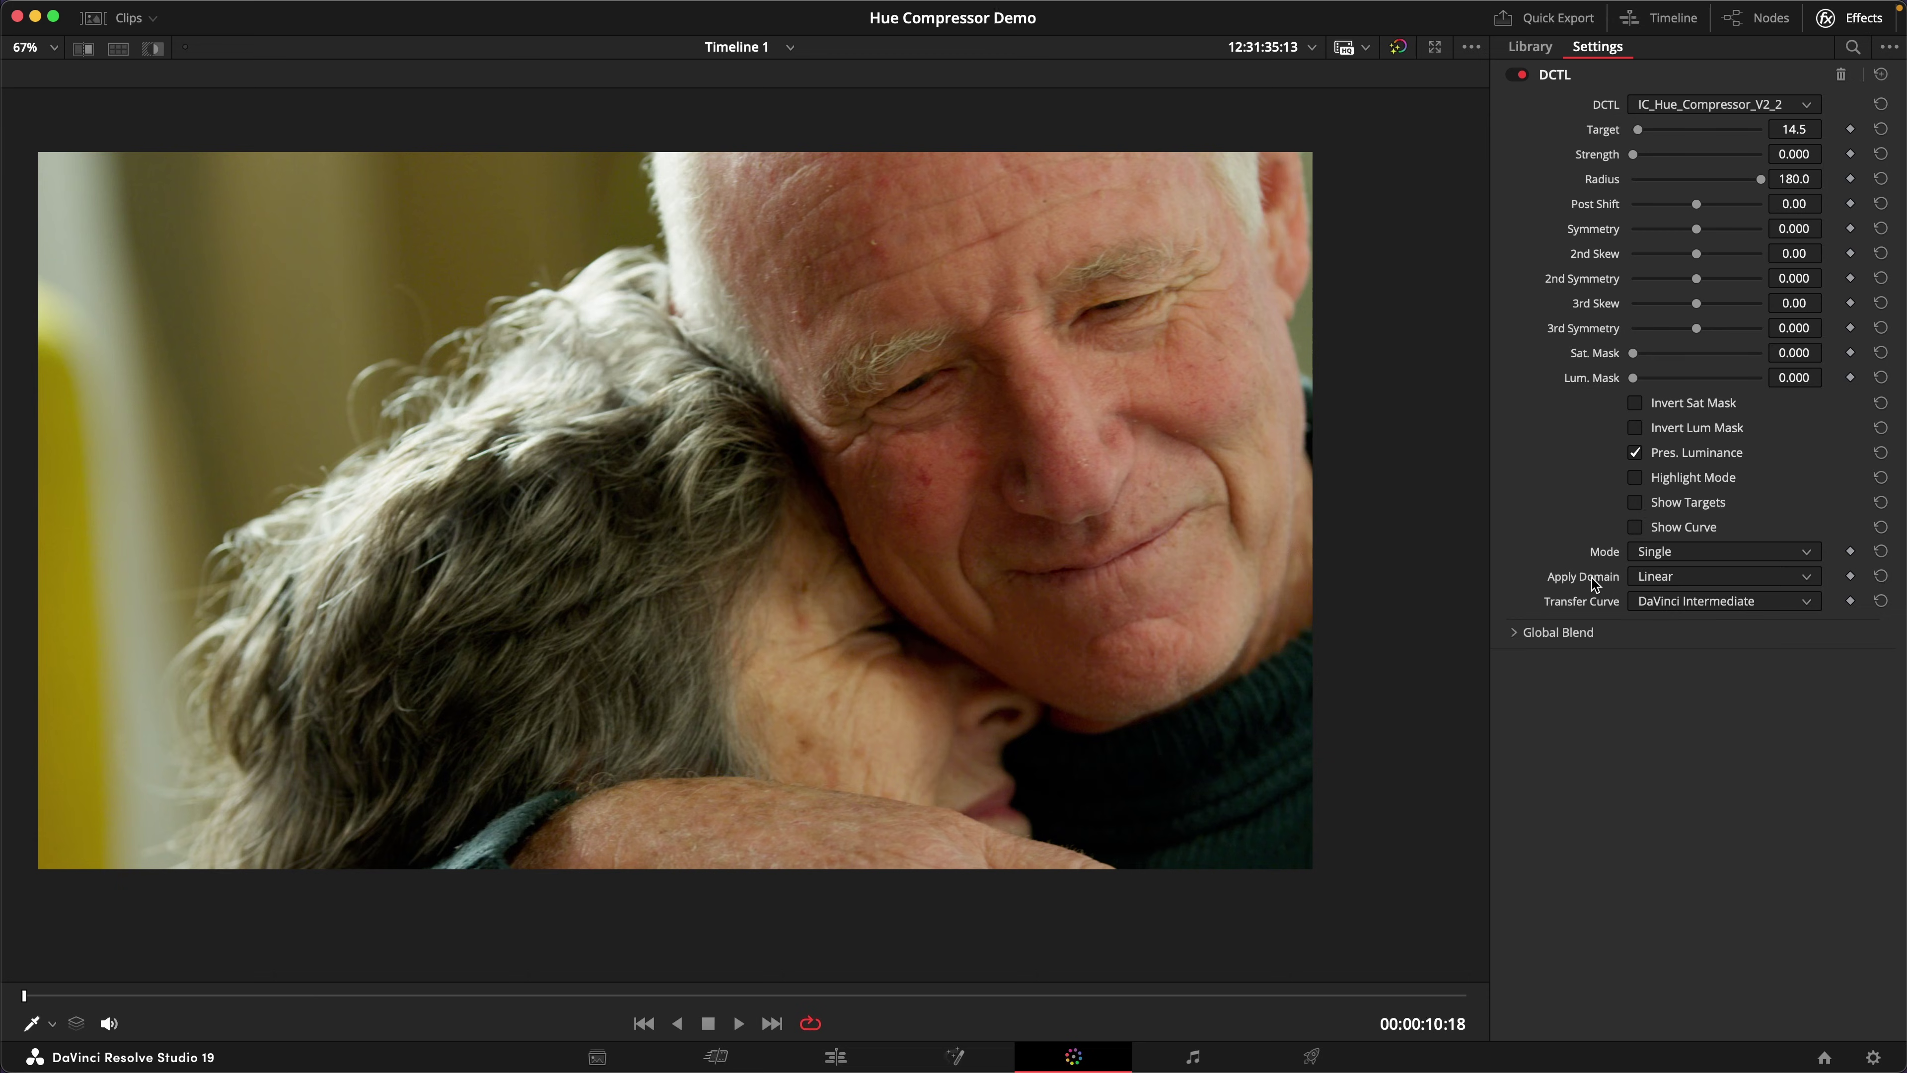
{"action": "left_click", "coordinate": [1676, 588]}
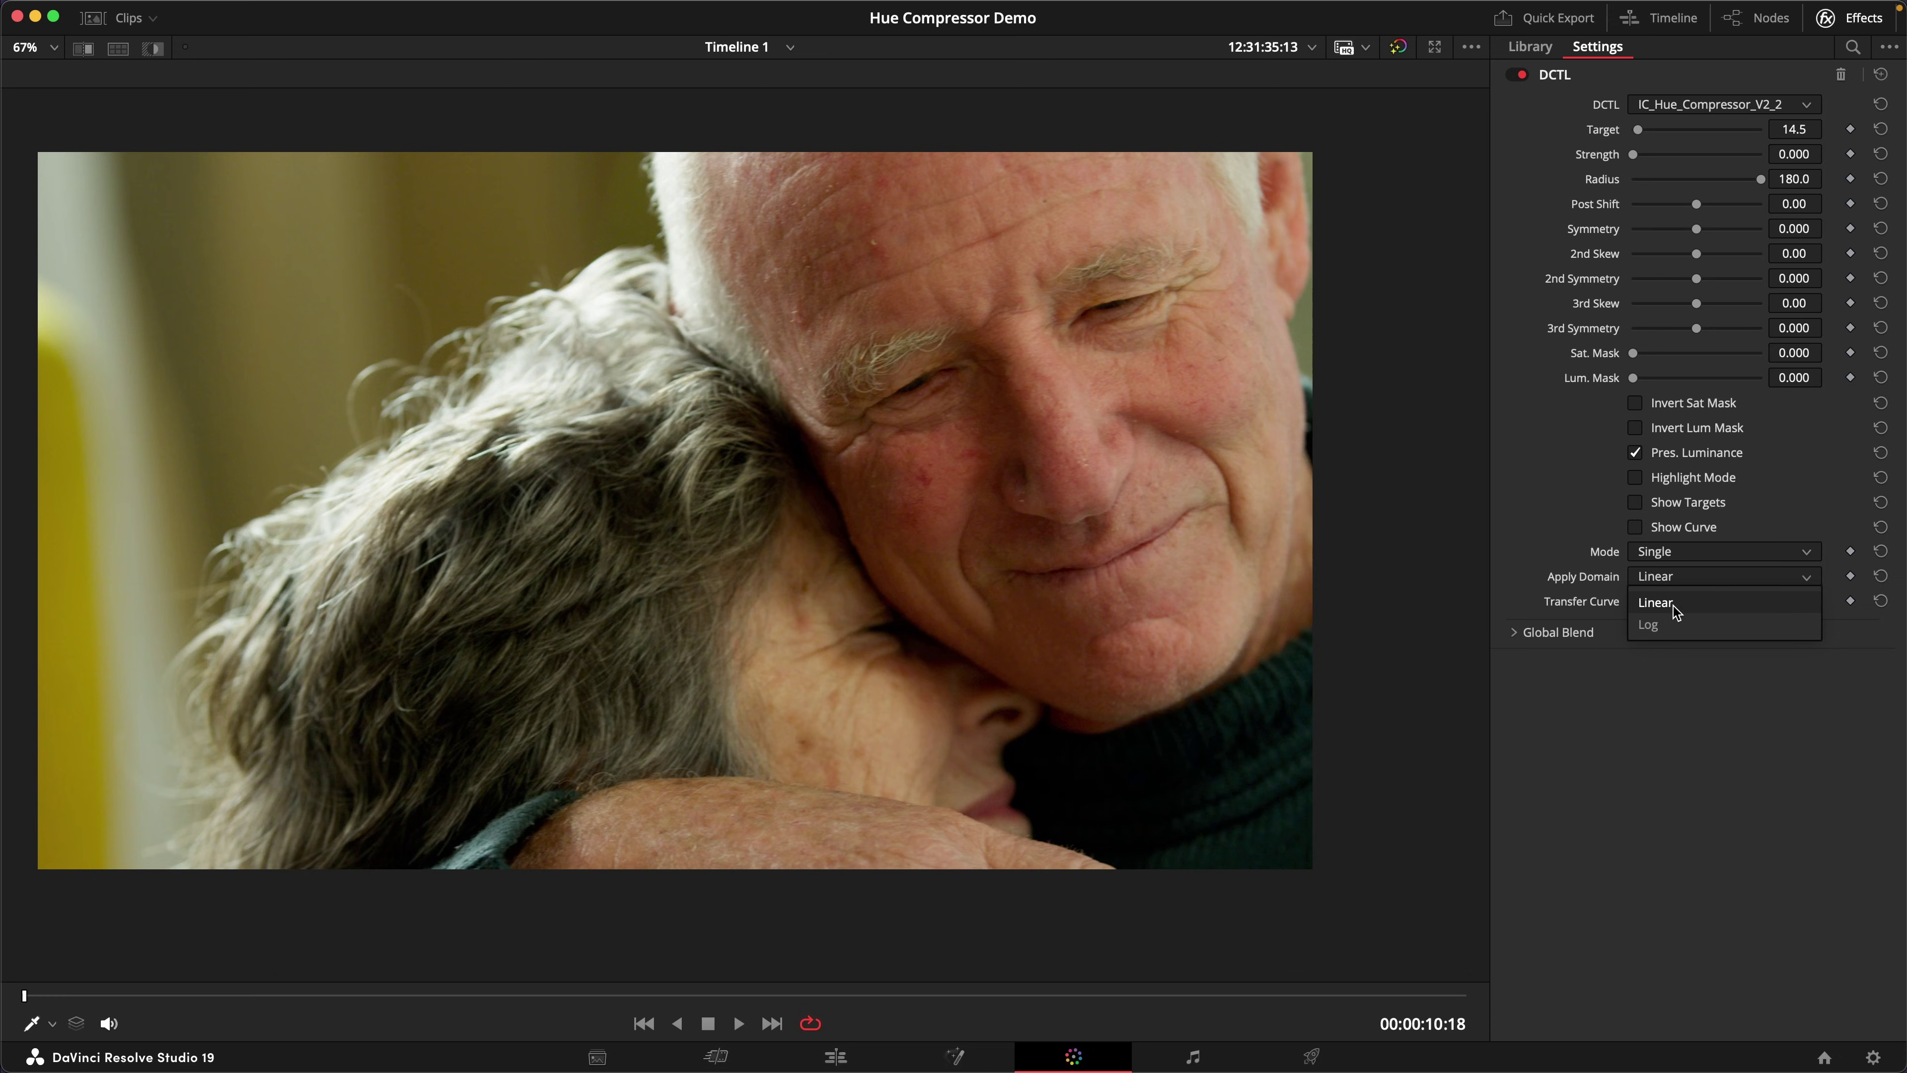
{"action": "left_click", "coordinate": [1666, 579]}
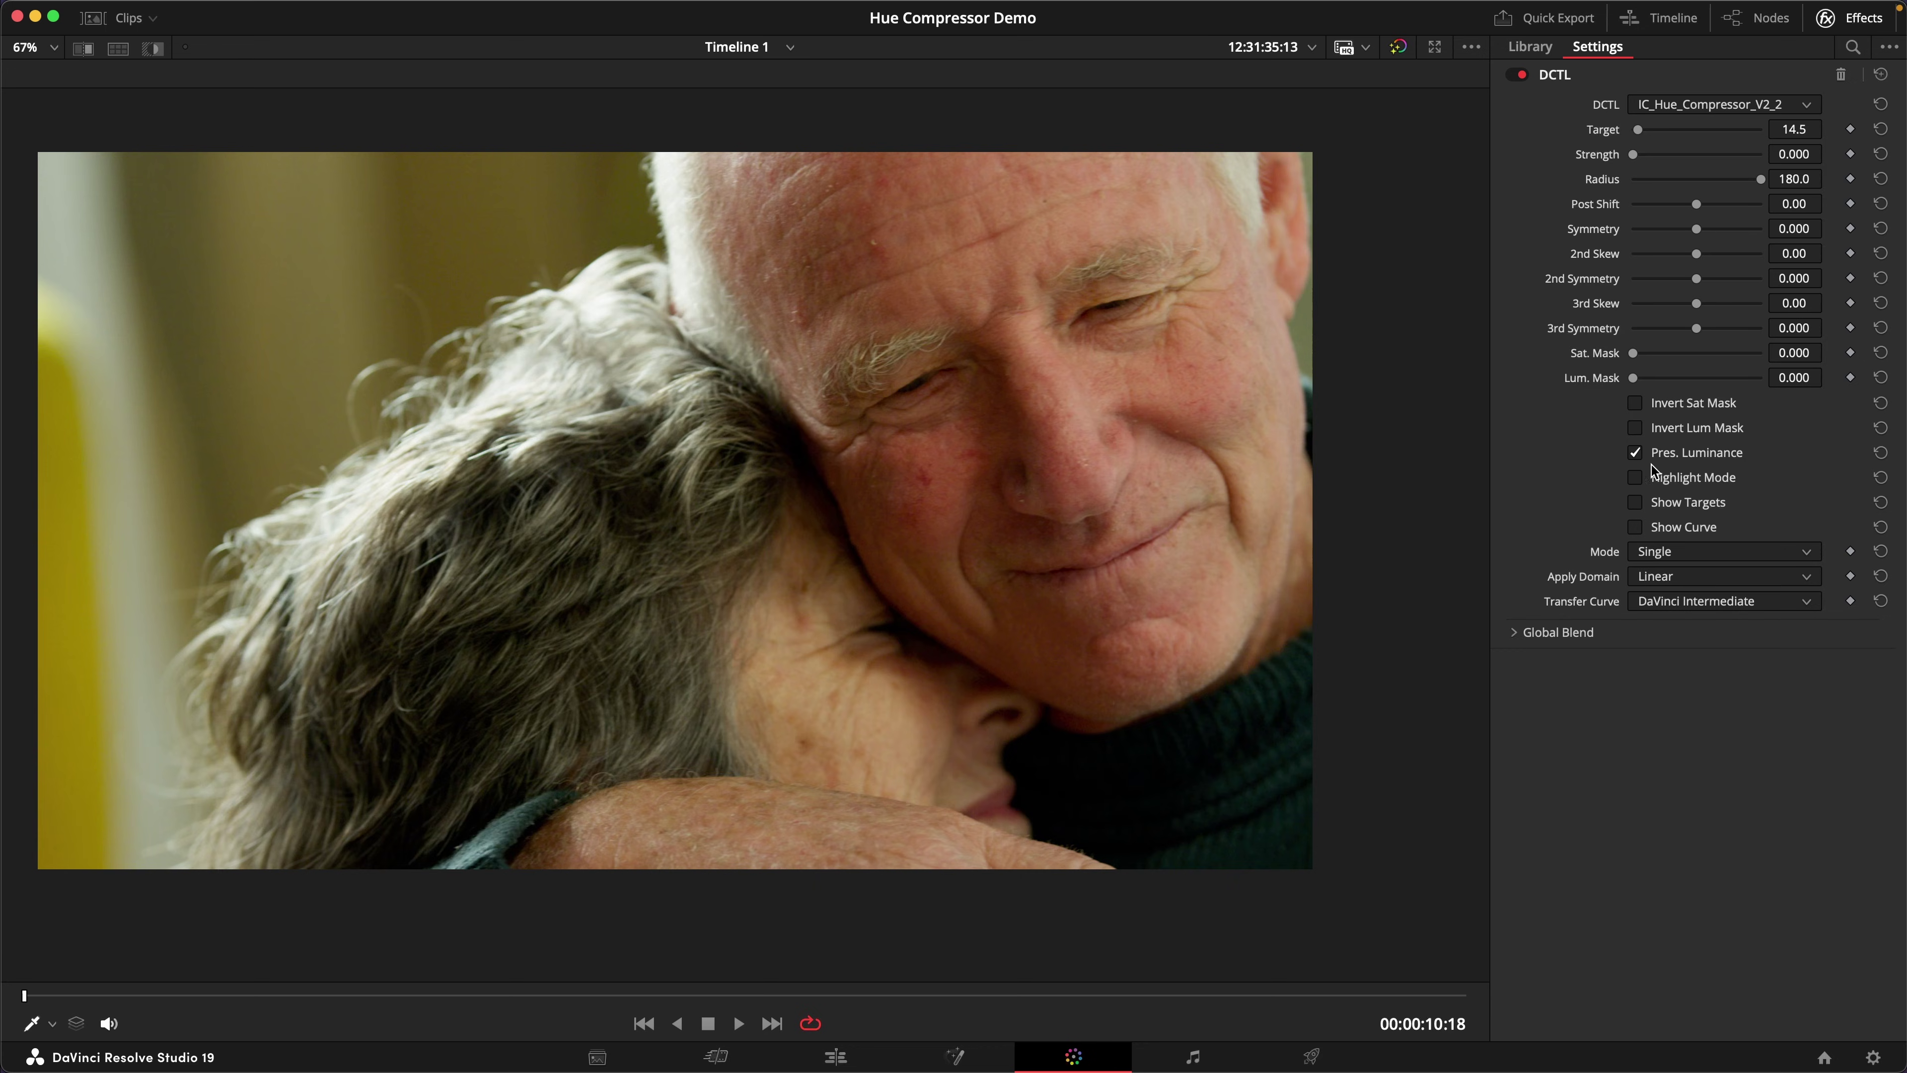
With Highlight Mode on, set Radius 42.5, Target 14.9 and Symmetry -1.000, then bring up the vectorscope.
{"action": "left_click", "coordinate": [1669, 479]}
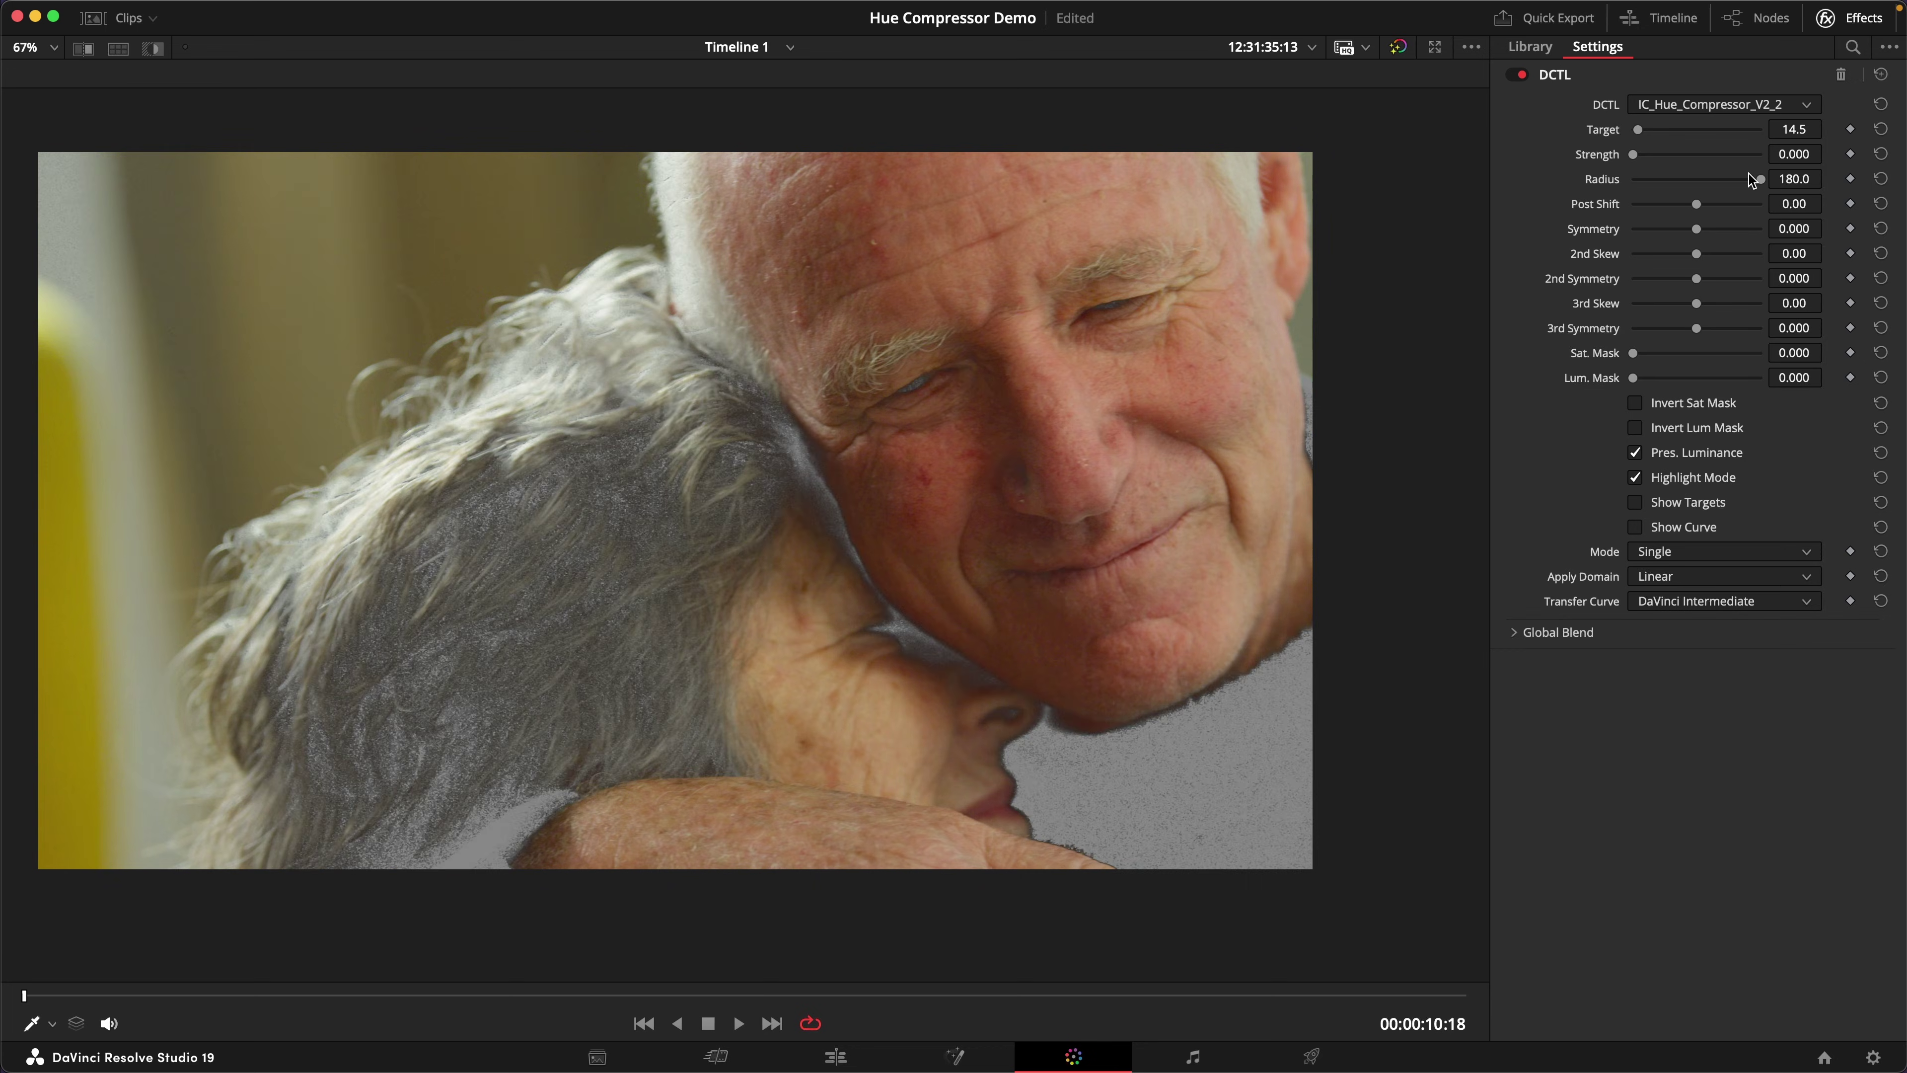
{"action": "left_click_drag", "start_coordinate": [1752, 181], "coordinate": [1628, 197]}
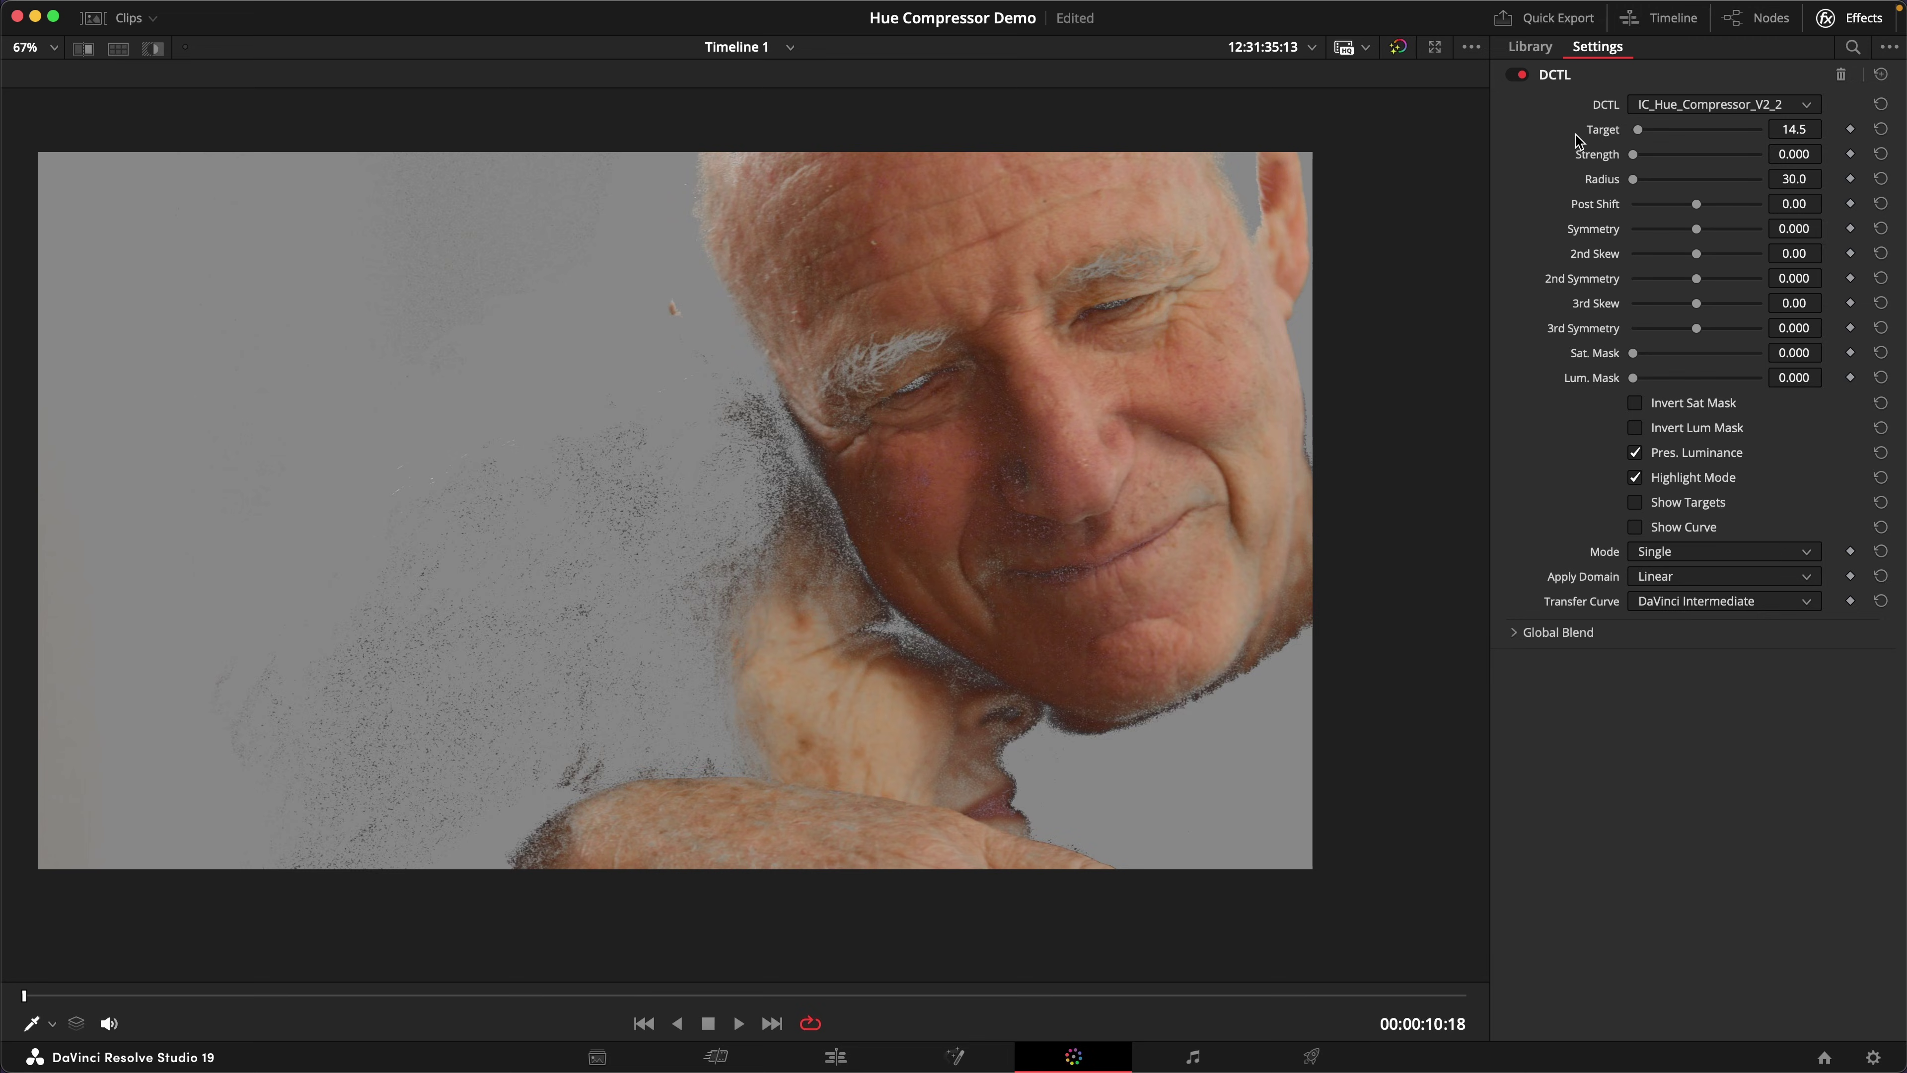
{"action": "left_click_drag", "start_coordinate": [1638, 130], "coordinate": [1655, 134]}
{"action": "left_click_drag", "start_coordinate": [1821, 177], "coordinate": [1832, 179]}
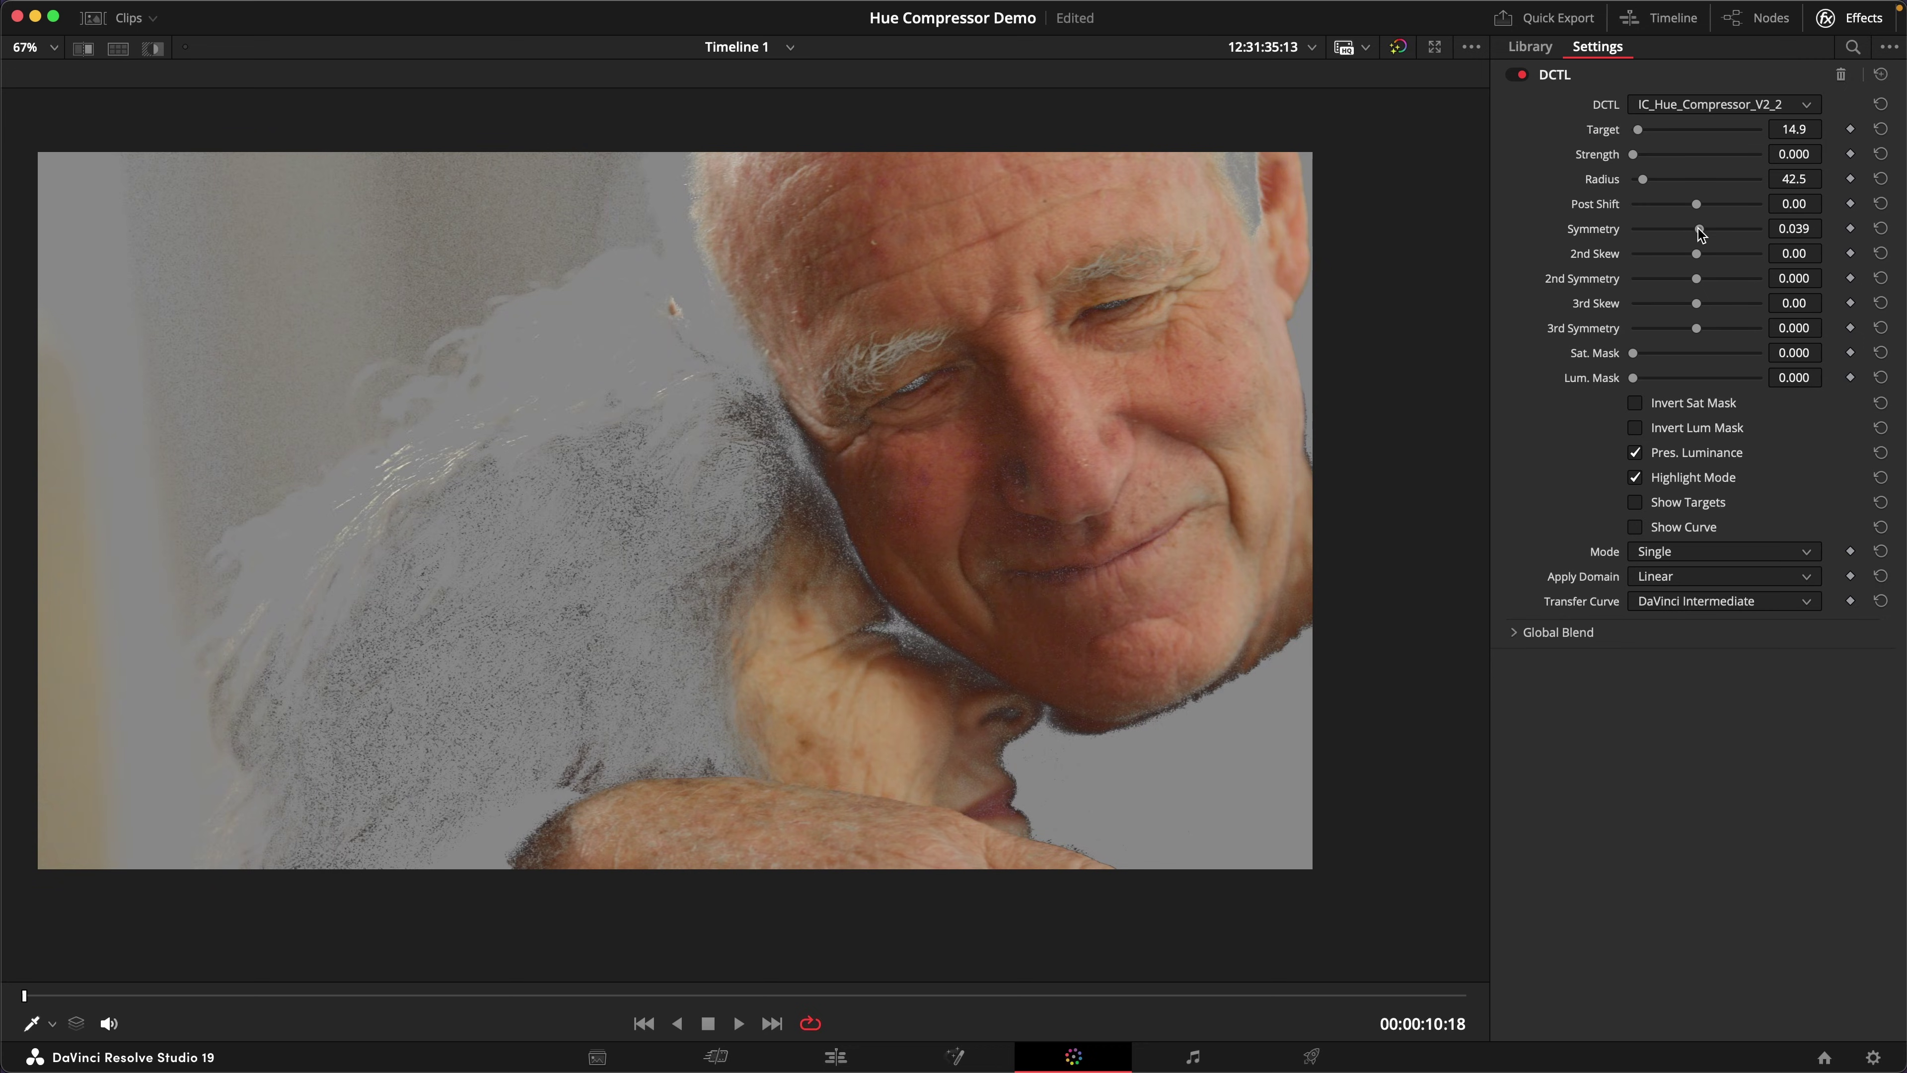
{"action": "left_click_drag", "start_coordinate": [1698, 228], "coordinate": [1625, 237]}
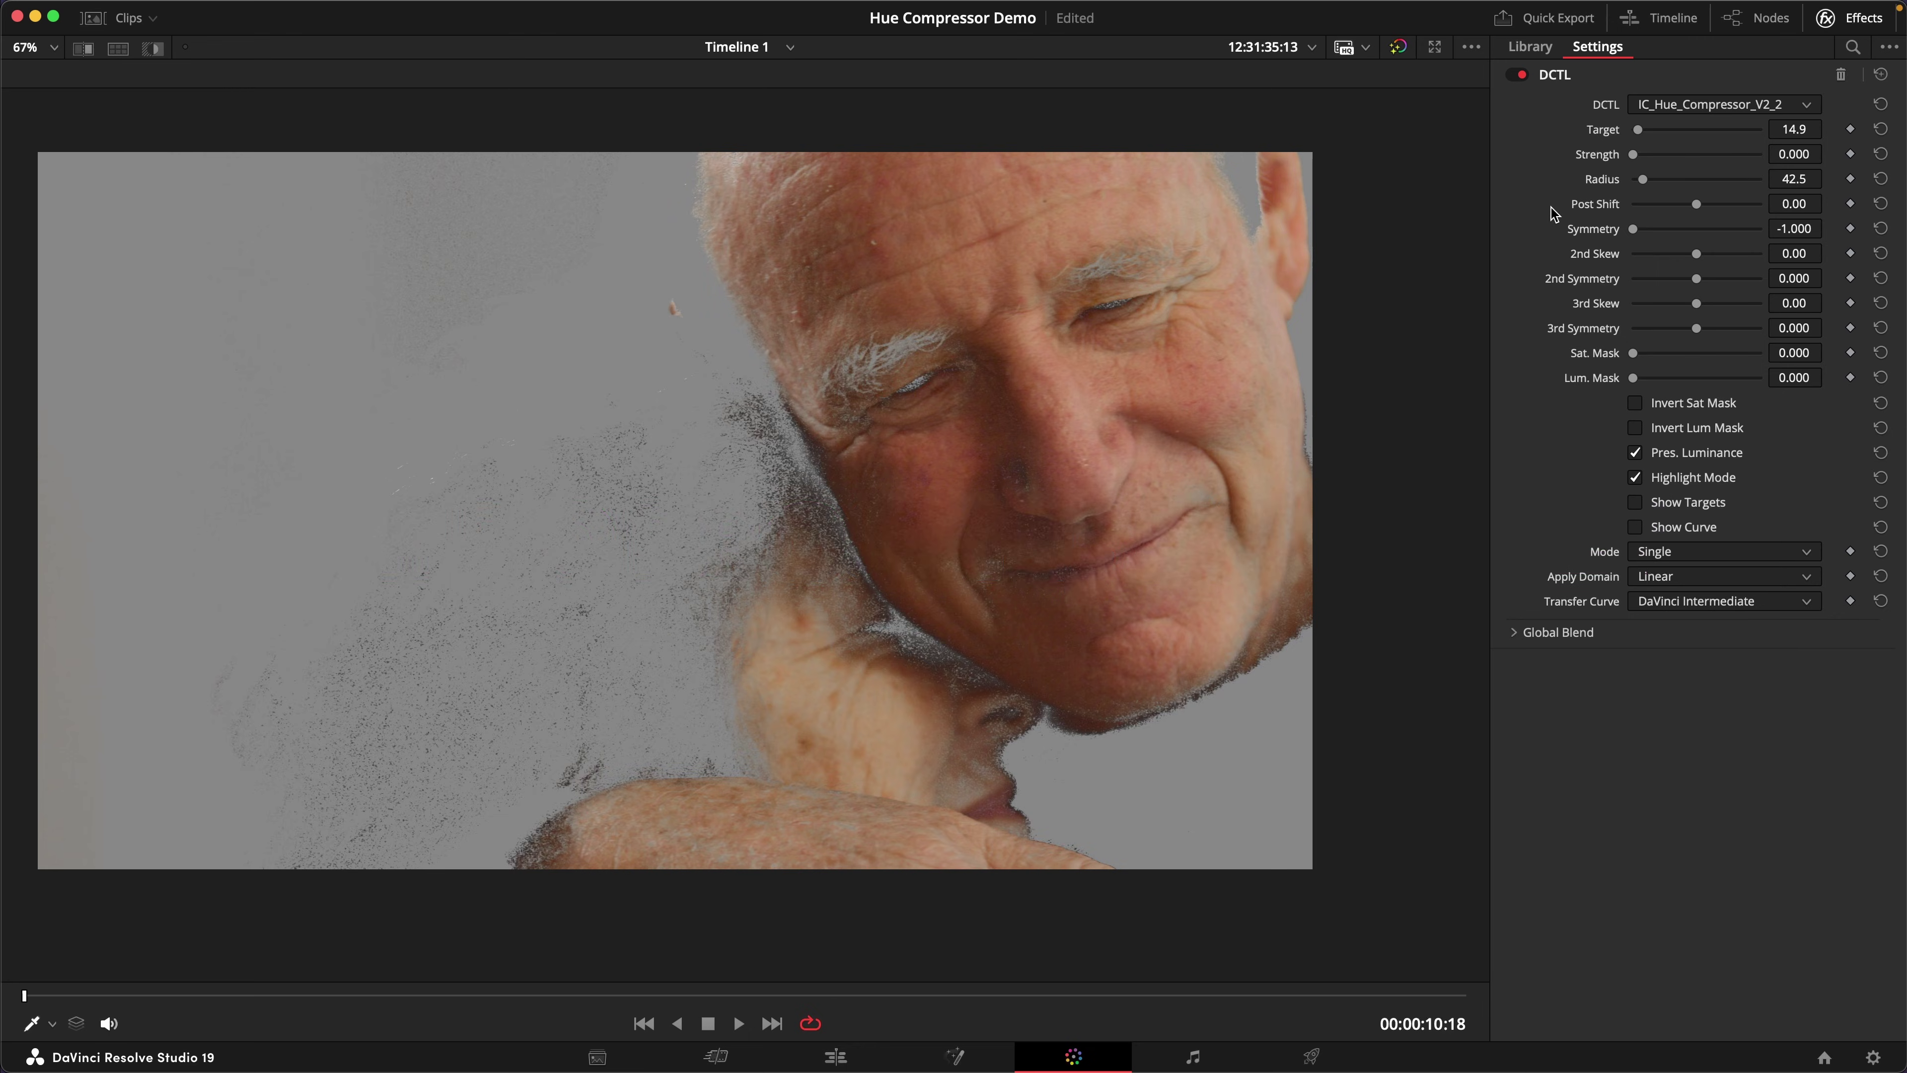
{"action": "key", "text": "super+shift+w"}
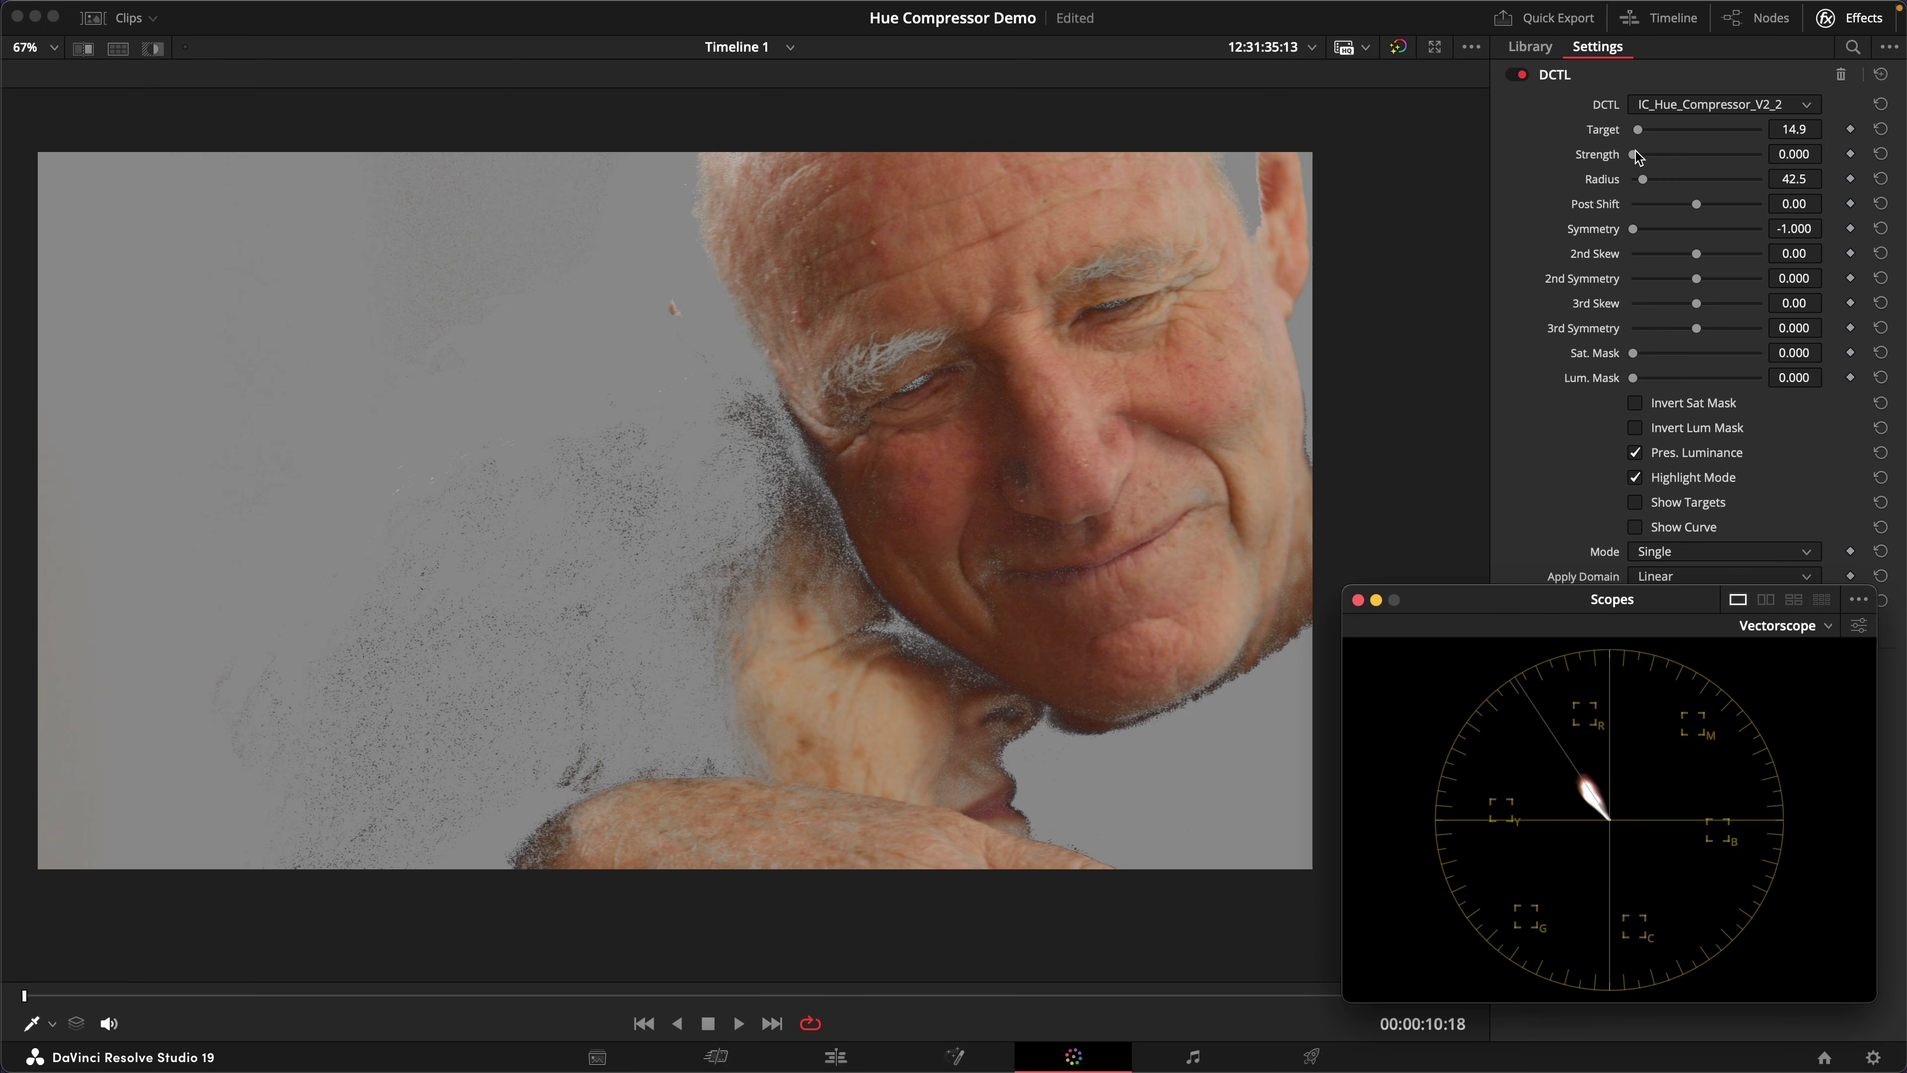
Raise Strength to 1.000 and switch off Highlight Mode to see full colour.
{"action": "left_click_drag", "start_coordinate": [1634, 155], "coordinate": [1761, 158]}
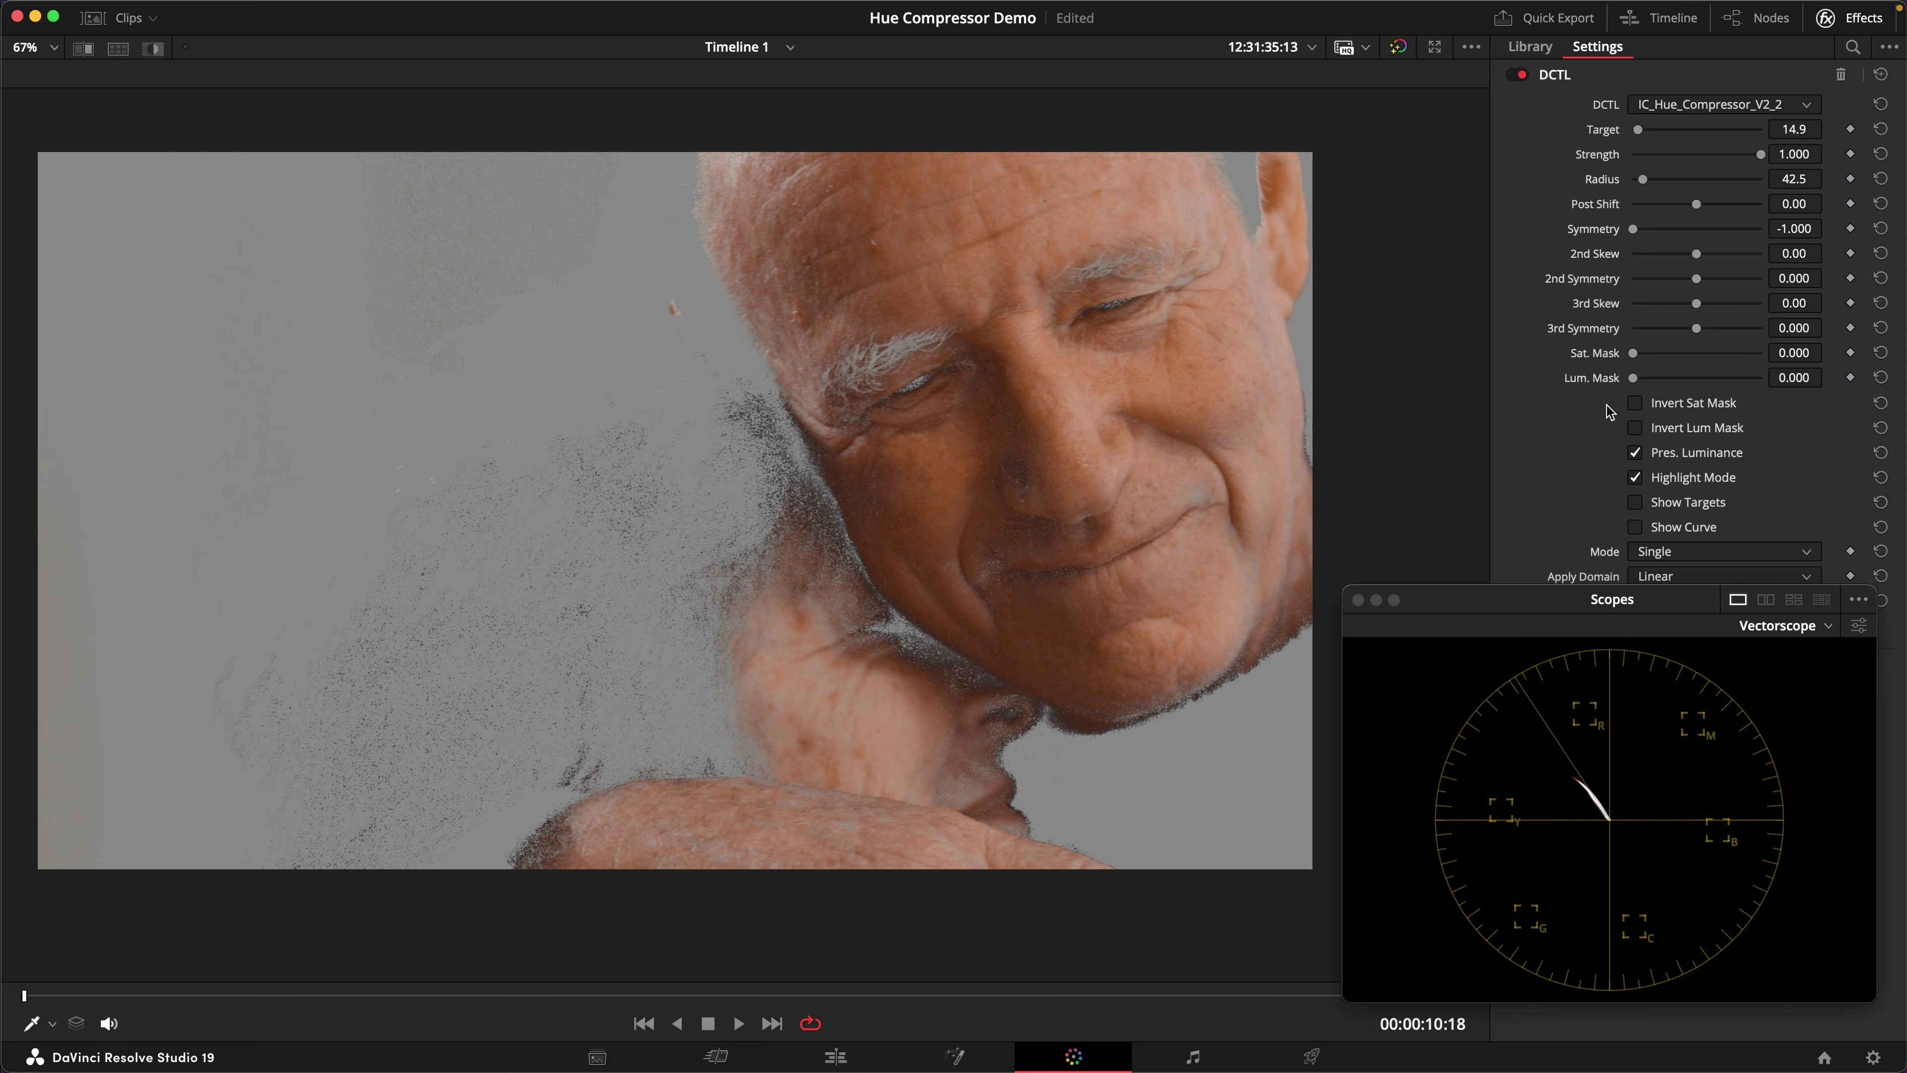
{"action": "left_click", "coordinate": [1660, 481]}
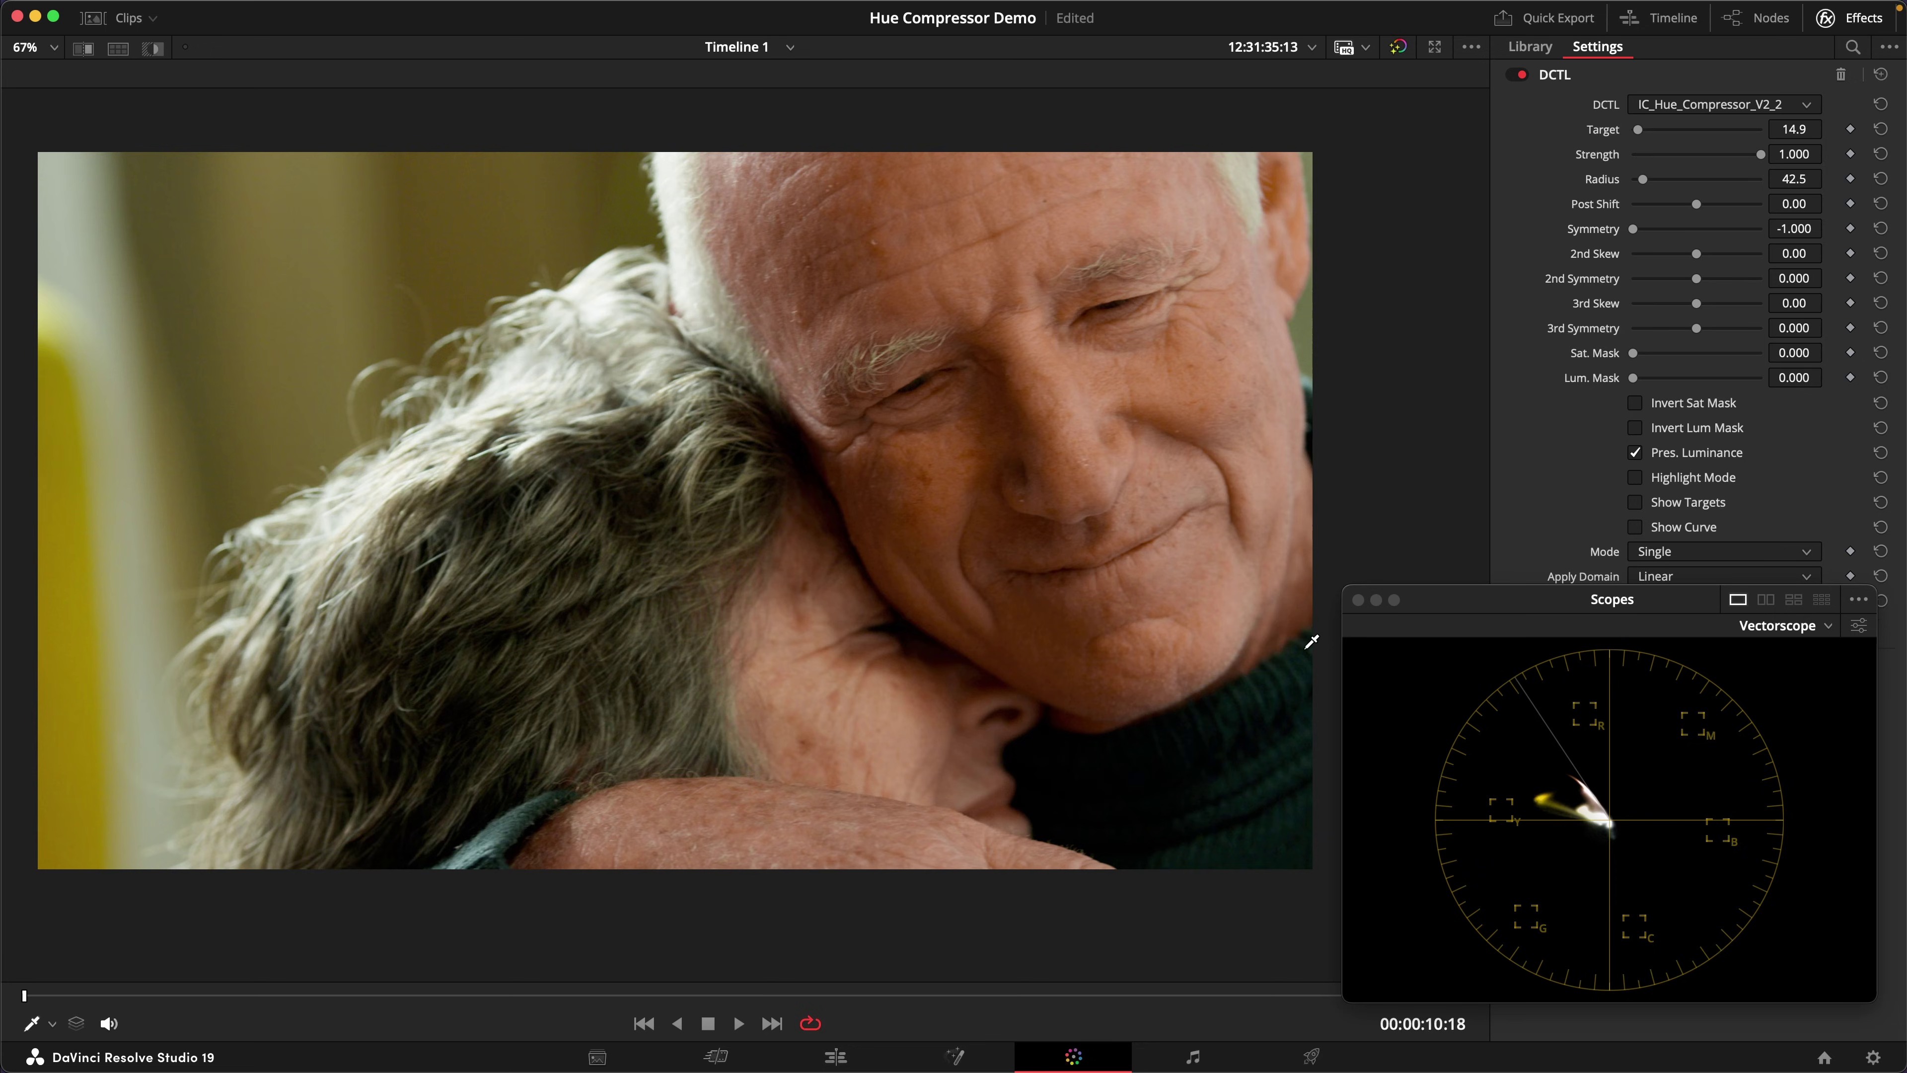
Zoom in to compare the graded skin with the original, then re-enable Highlight Mode.
{"action": "scroll", "coordinate": [1180, 388], "scroll_direction": "up", "scroll_amount": 10}
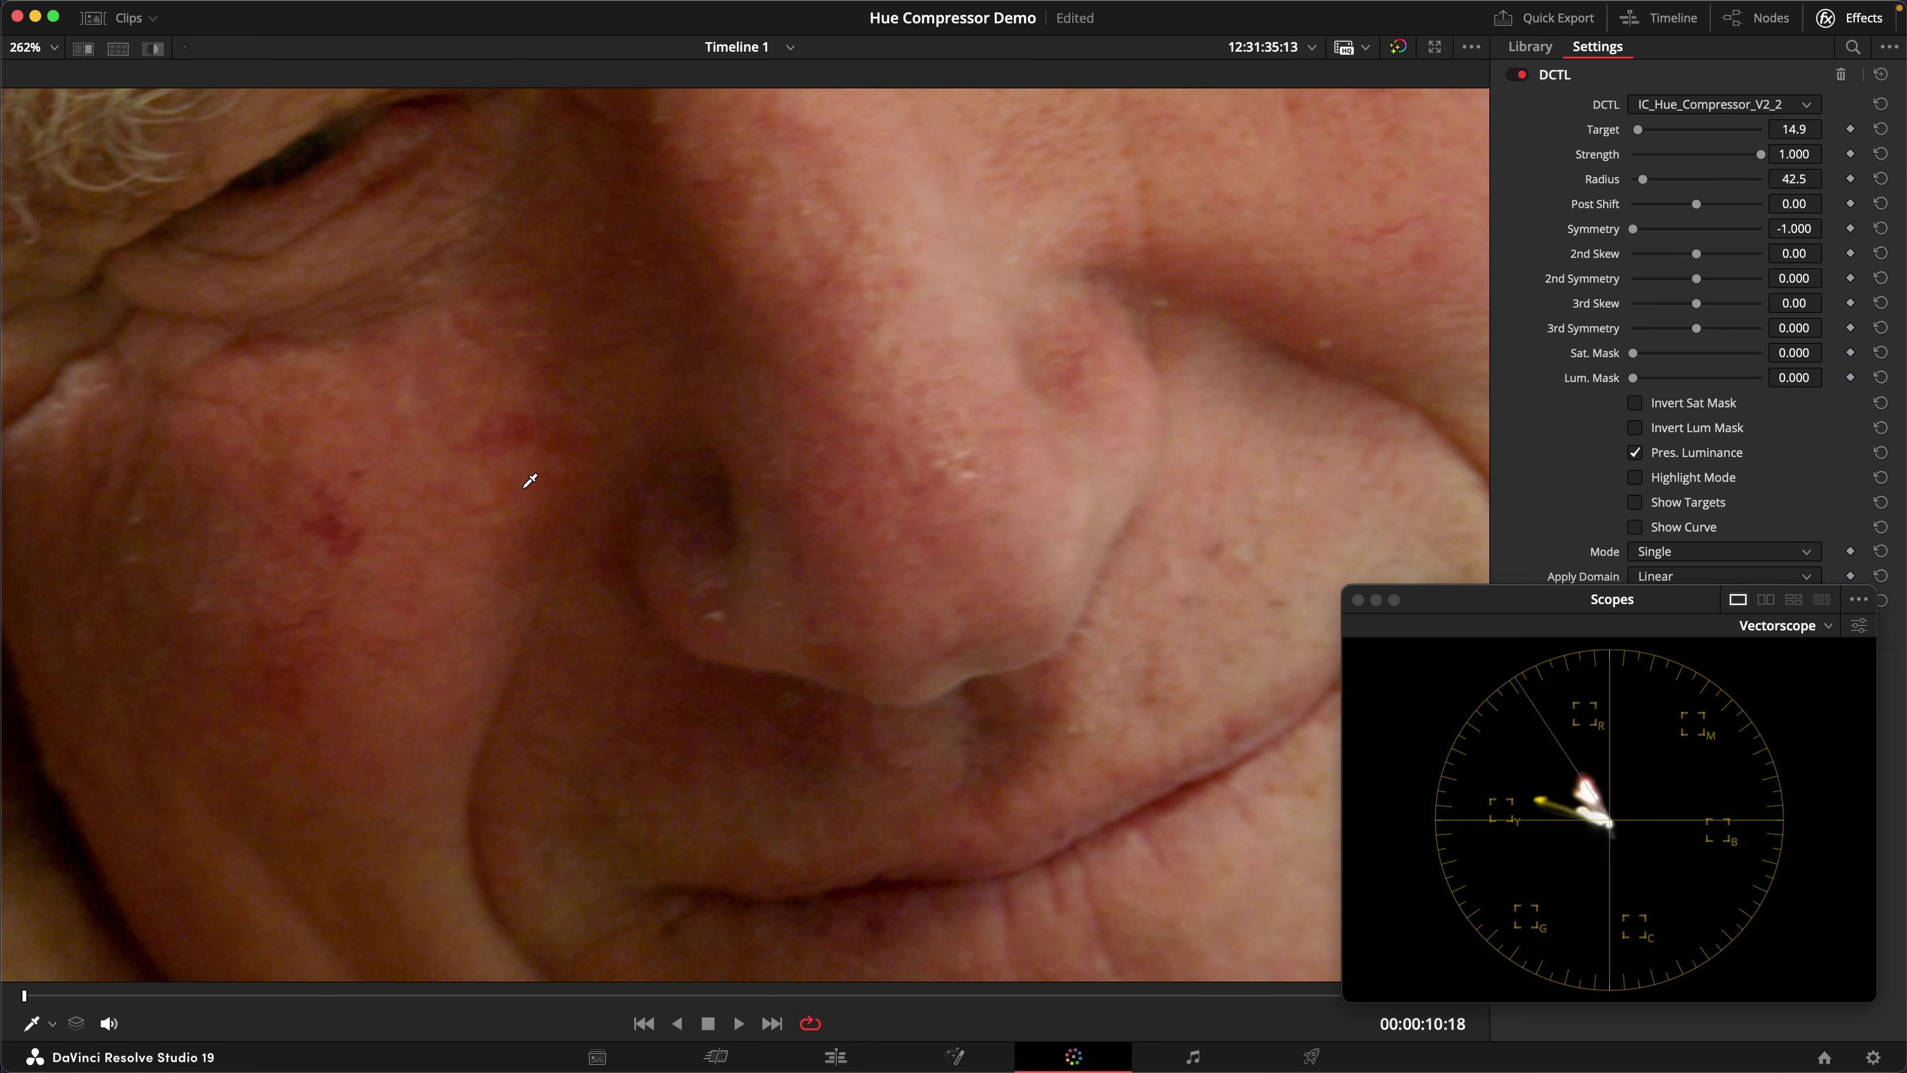
{"action": "key", "text": "super+d"}
{"action": "scroll", "coordinate": [529, 481], "scroll_direction": "down", "scroll_amount": 8}
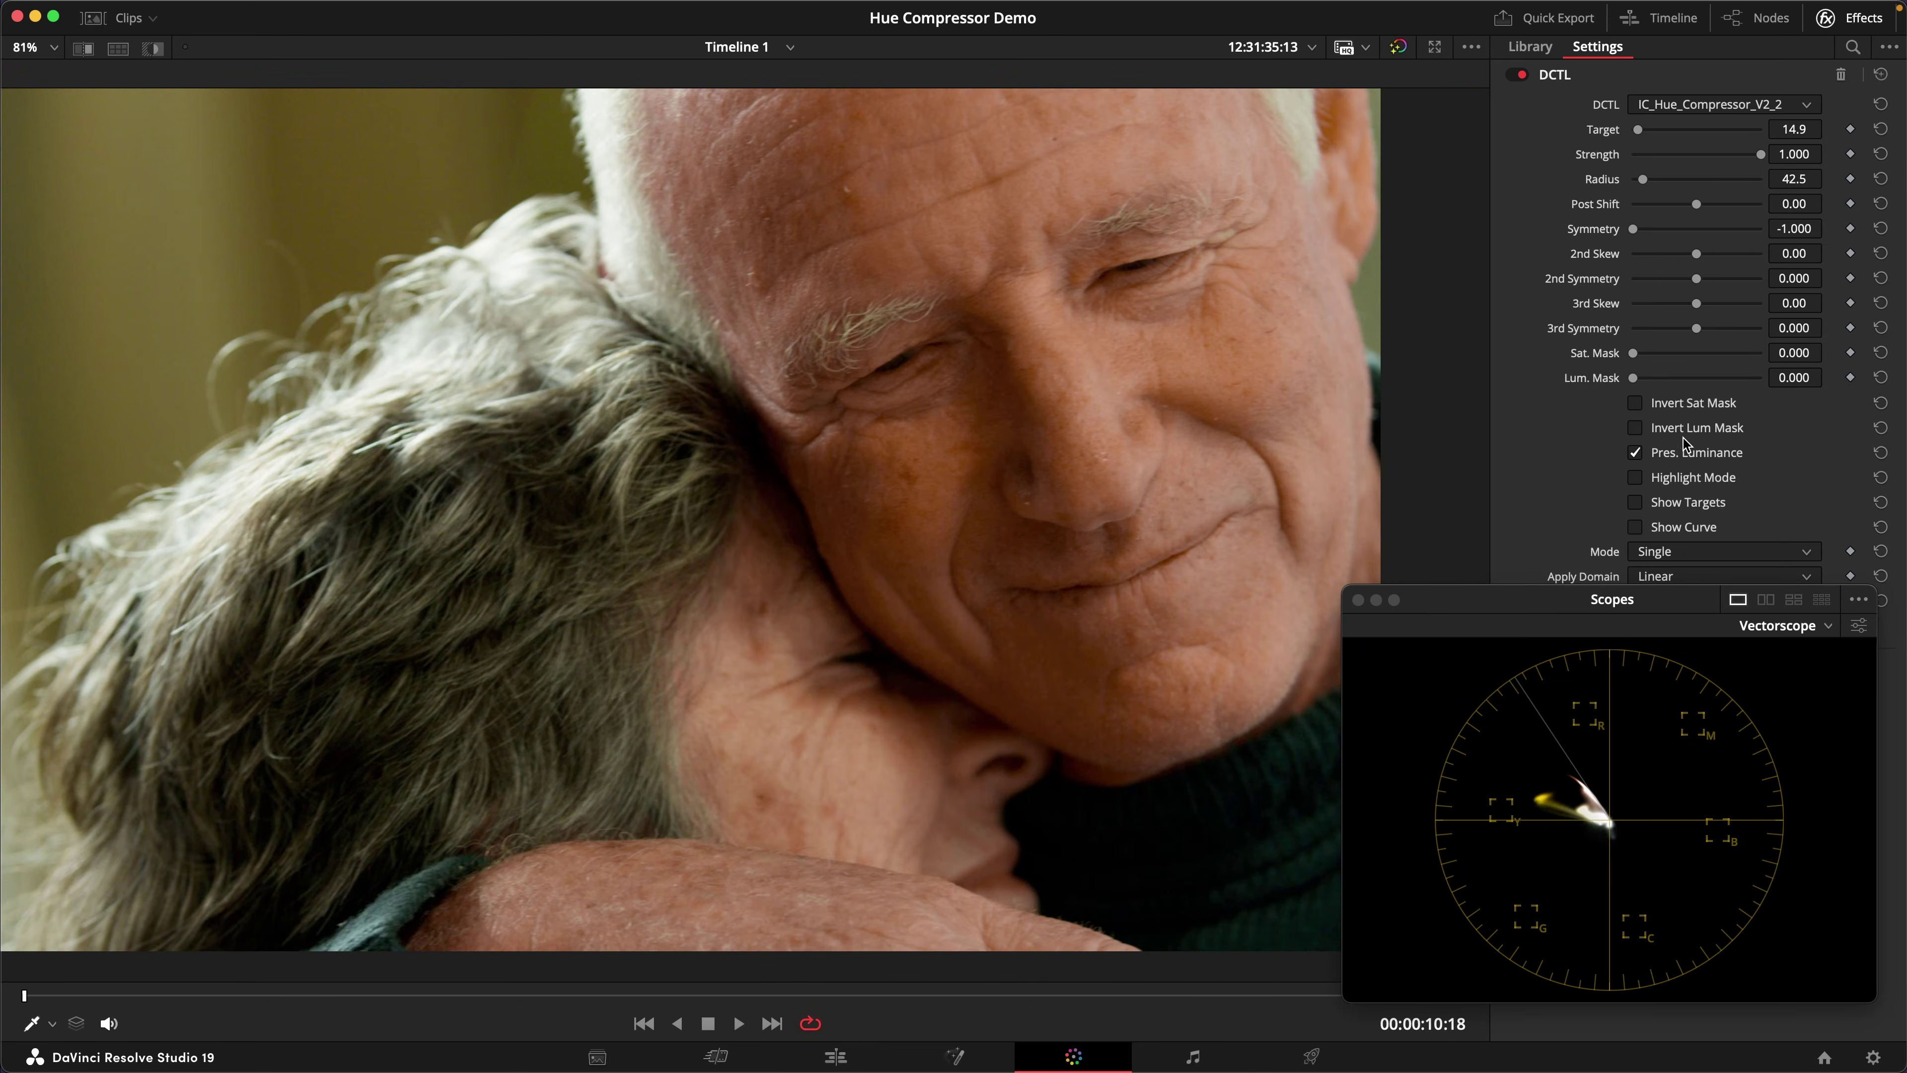
{"action": "left_click", "coordinate": [1686, 480]}
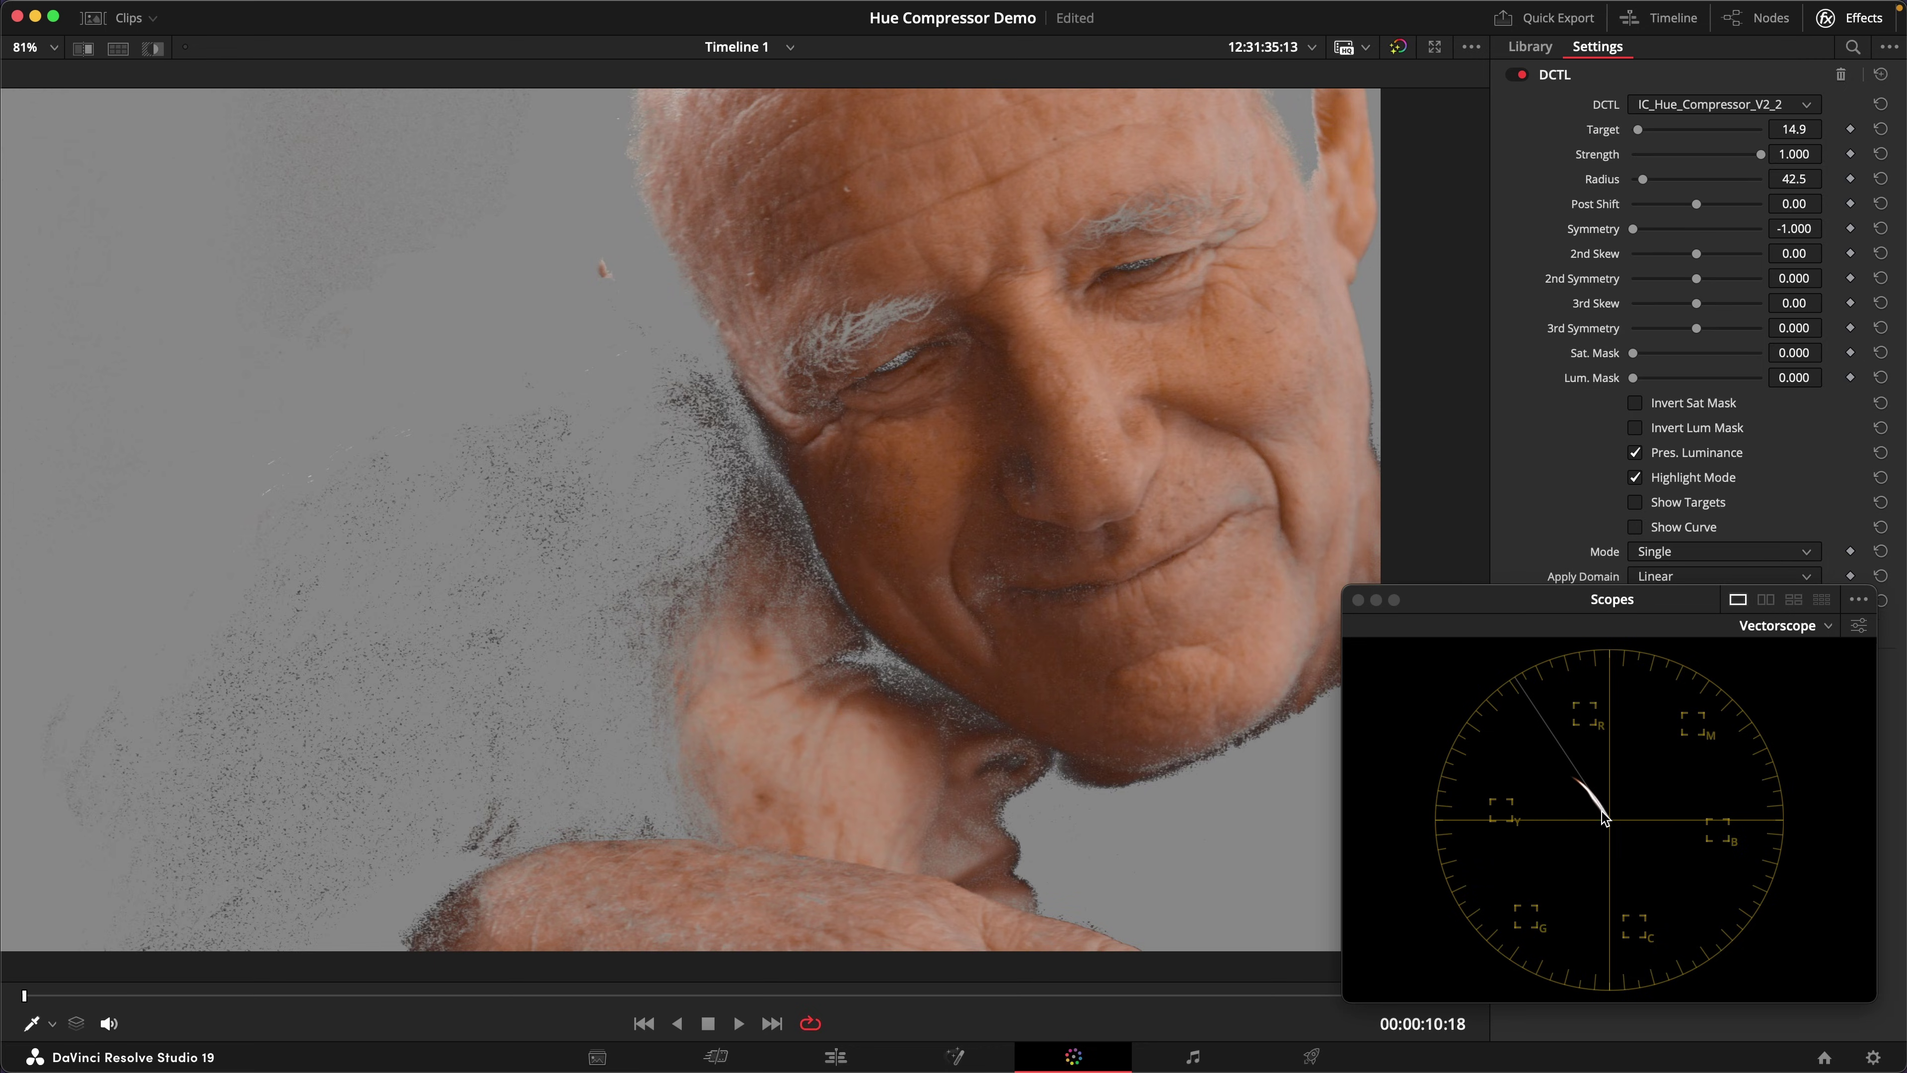
Set Post Shift to -0.60, turn off Highlight Mode, and settle Strength at 0.612.
{"action": "mouse_move", "coordinate": [1694, 204]}
{"action": "left_mouse_down"}
{"action": "mouse_move", "coordinate": [1655, 202]}
{"action": "mouse_move", "coordinate": [1711, 201]}
{"action": "mouse_move", "coordinate": [1676, 204]}
{"action": "left_mouse_up"}
{"action": "mouse_move", "coordinate": [1679, 207]}
{"action": "left_mouse_down"}
{"action": "mouse_move", "coordinate": [1727, 209]}
{"action": "mouse_move", "coordinate": [1667, 221]}
{"action": "left_mouse_up"}
{"action": "left_click", "coordinate": [1686, 480]}
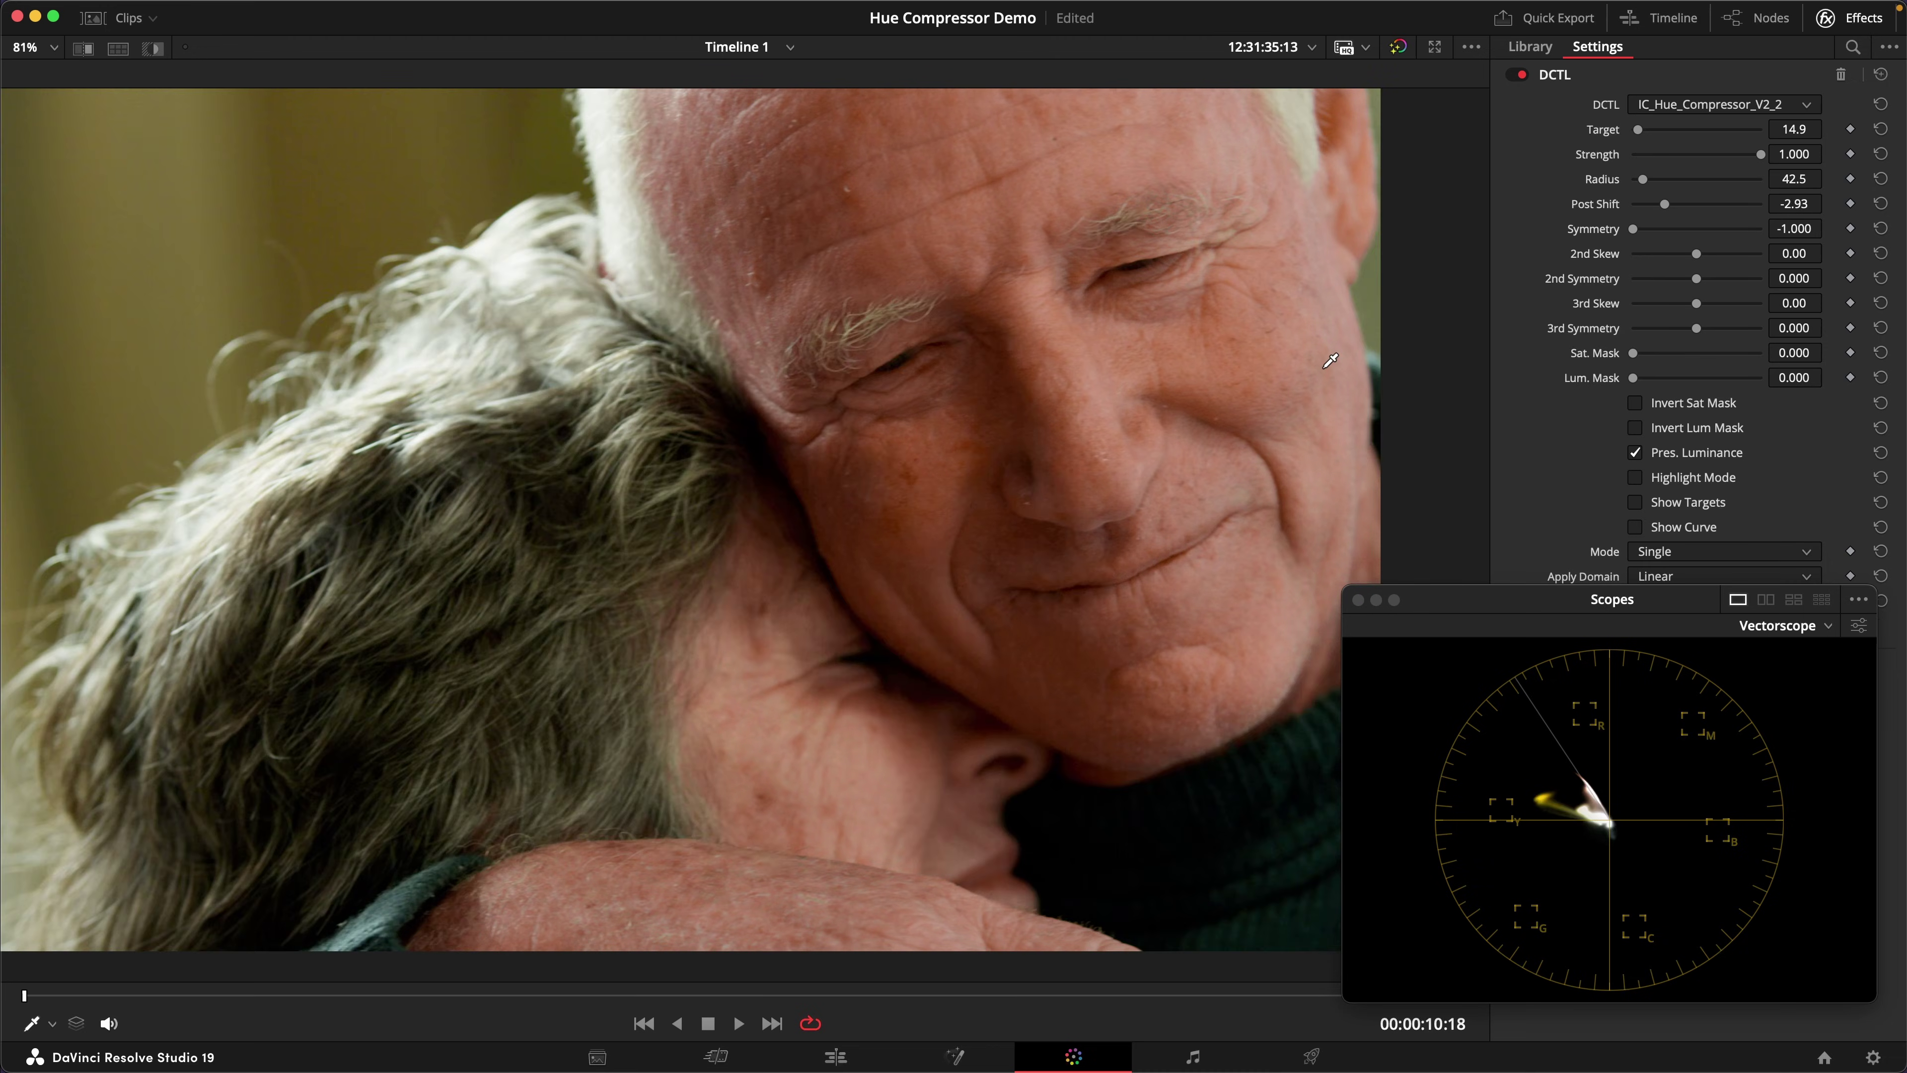
{"action": "scroll", "coordinate": [1392, 309], "scroll_direction": "down", "scroll_amount": 1}
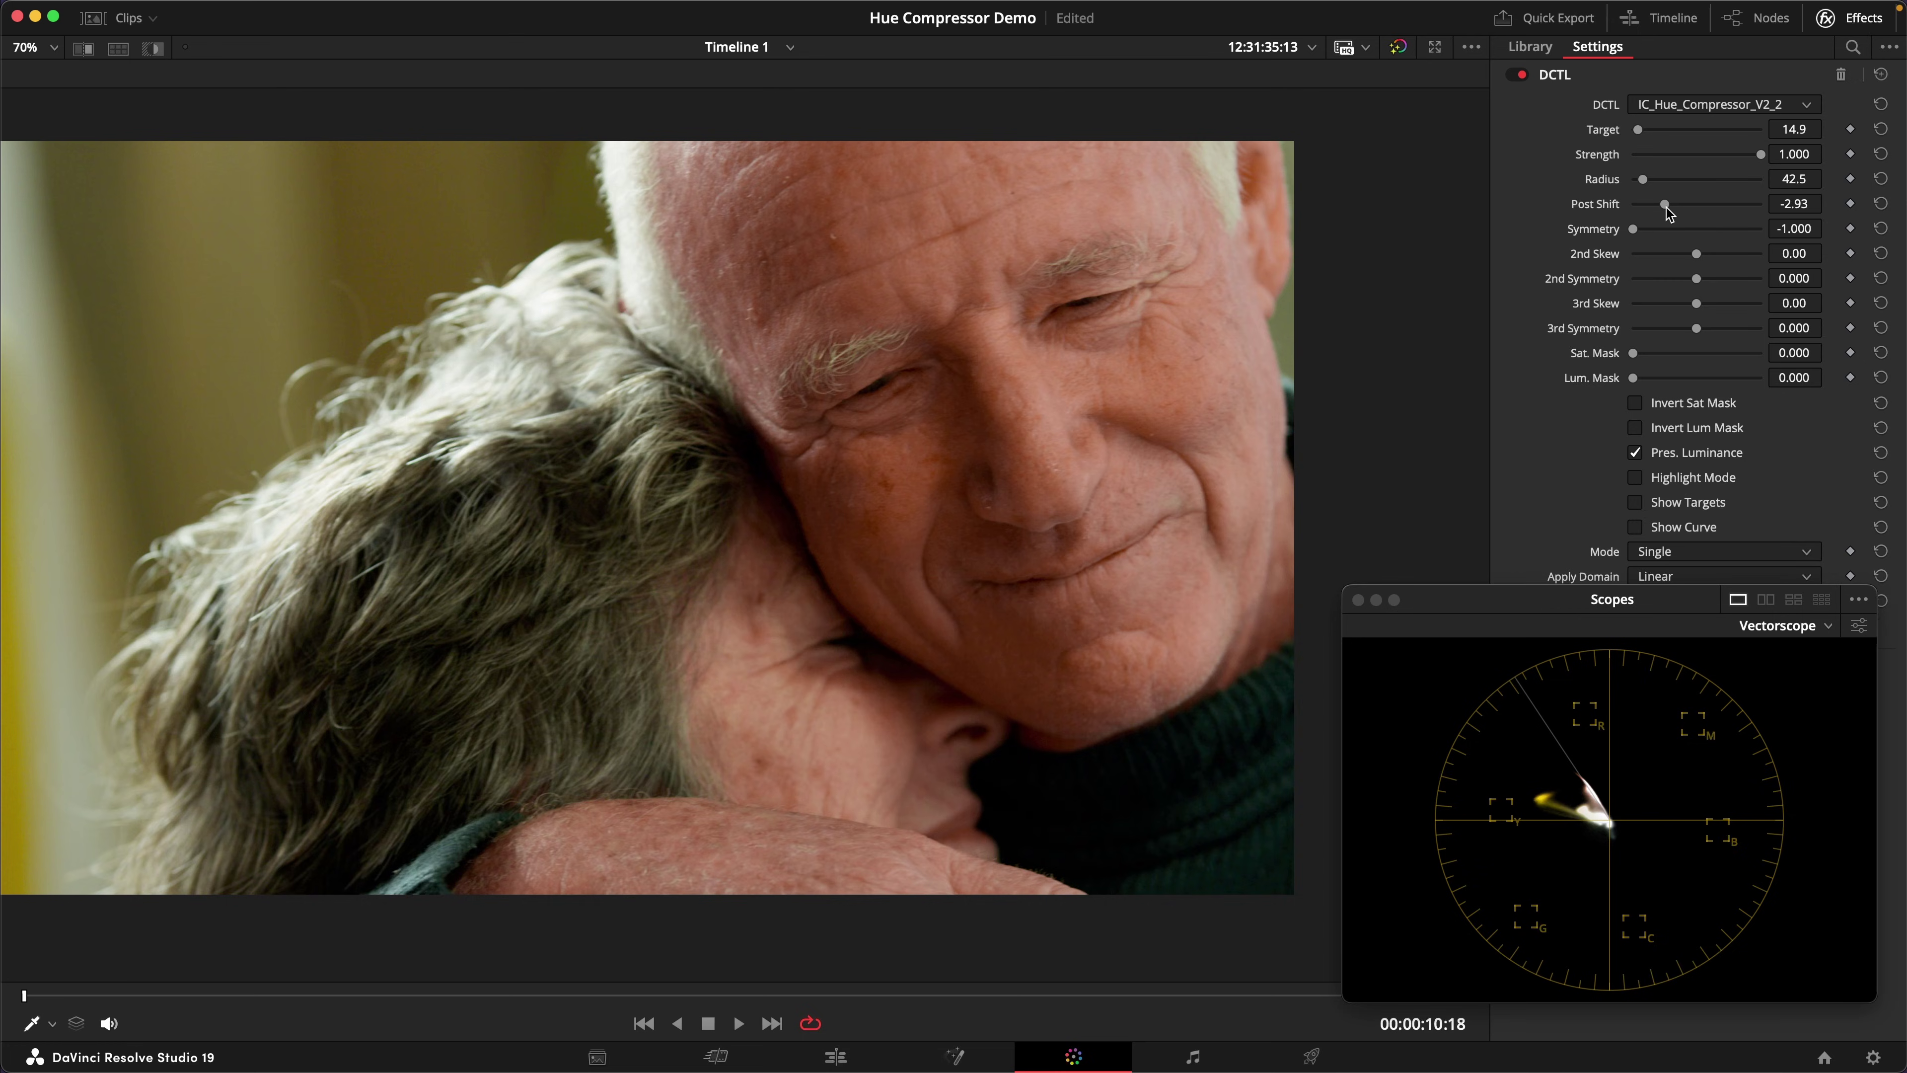
{"action": "mouse_move", "coordinate": [1670, 211]}
{"action": "left_mouse_down"}
{"action": "mouse_move", "coordinate": [1707, 161]}
{"action": "mouse_move", "coordinate": [1577, 168]}
{"action": "left_mouse_up"}
{"action": "key", "text": "shift+z"}
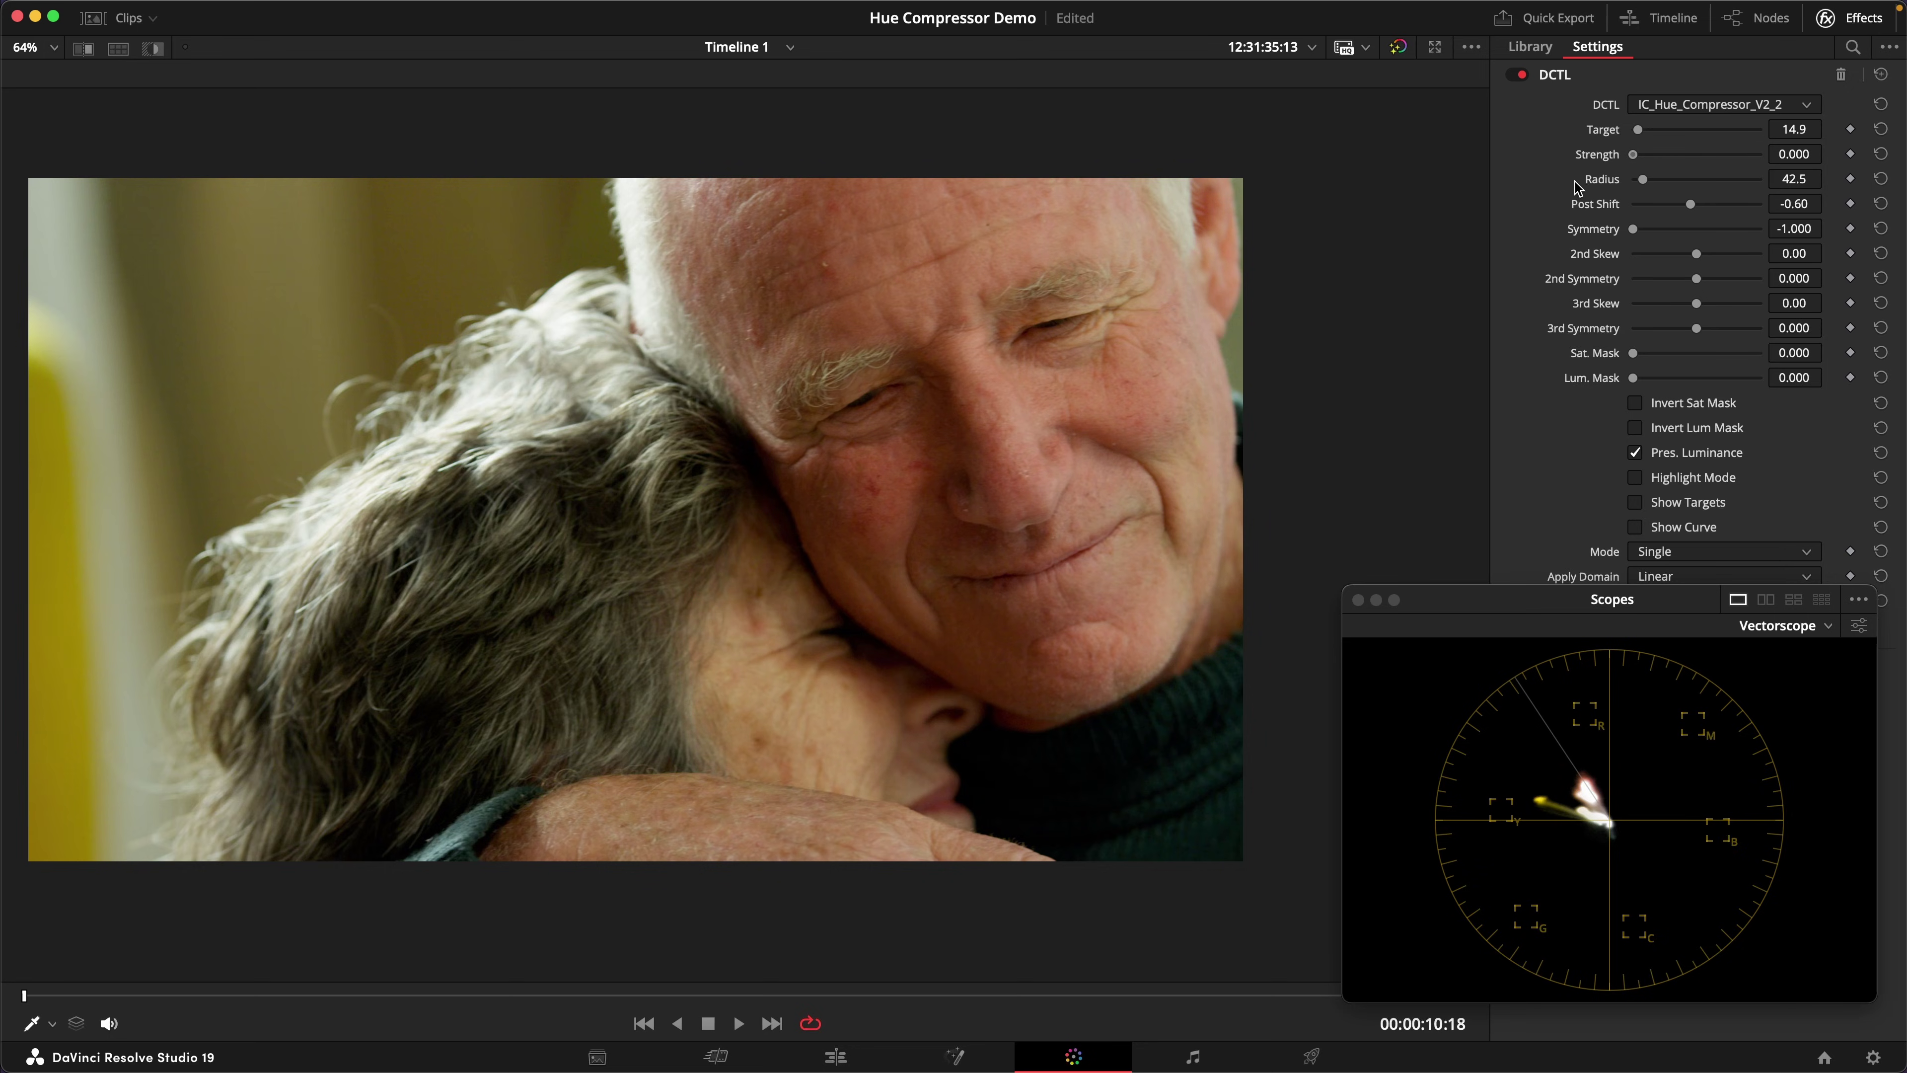
{"action": "left_click_drag", "start_coordinate": [1633, 154], "coordinate": [1760, 156]}
{"action": "mouse_move", "coordinate": [1763, 156]}
{"action": "left_mouse_down"}
{"action": "mouse_move", "coordinate": [1696, 163]}
{"action": "mouse_move", "coordinate": [1712, 159]}
{"action": "left_mouse_up"}
{"action": "key", "text": "super+equal"}
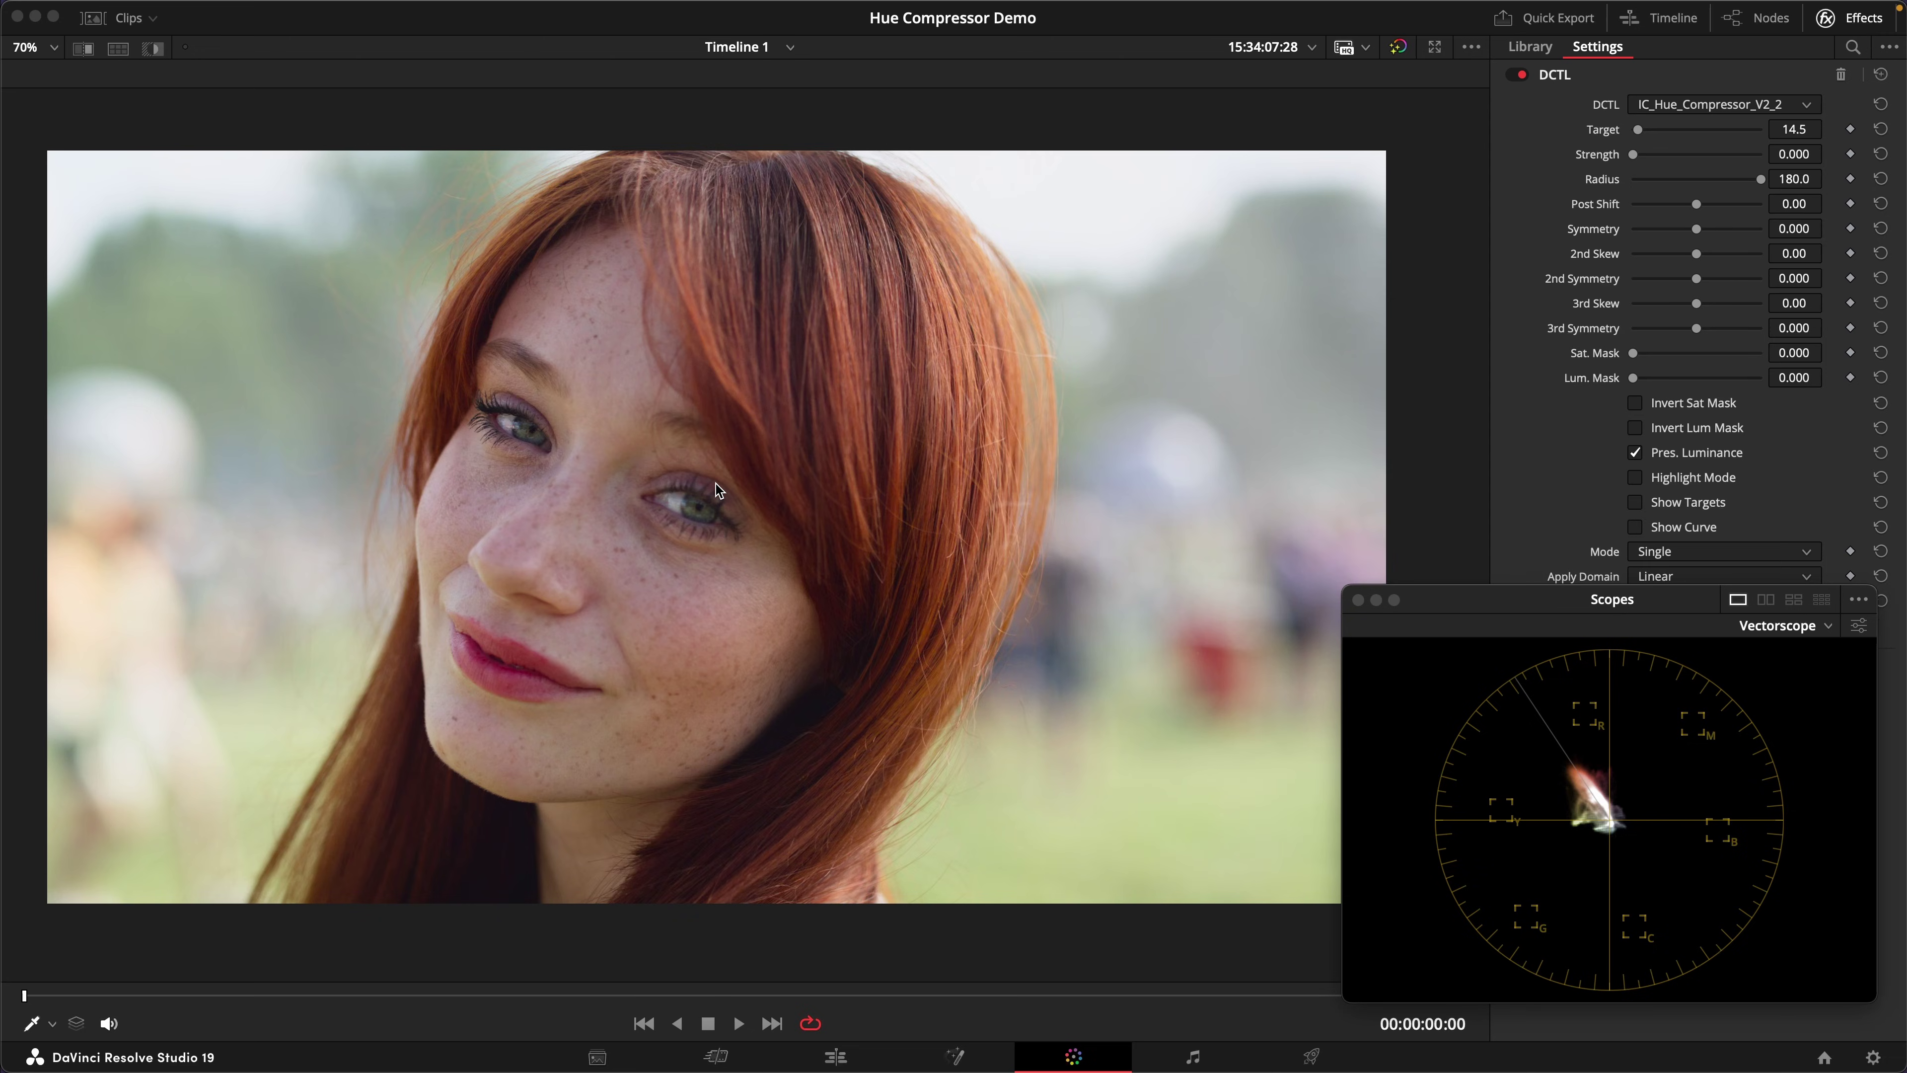
With Highlight Mode on, set the woman's clip to Radius 91.6, Target 6.9, Symmetry -0.643.
{"action": "left_click", "coordinate": [1680, 478]}
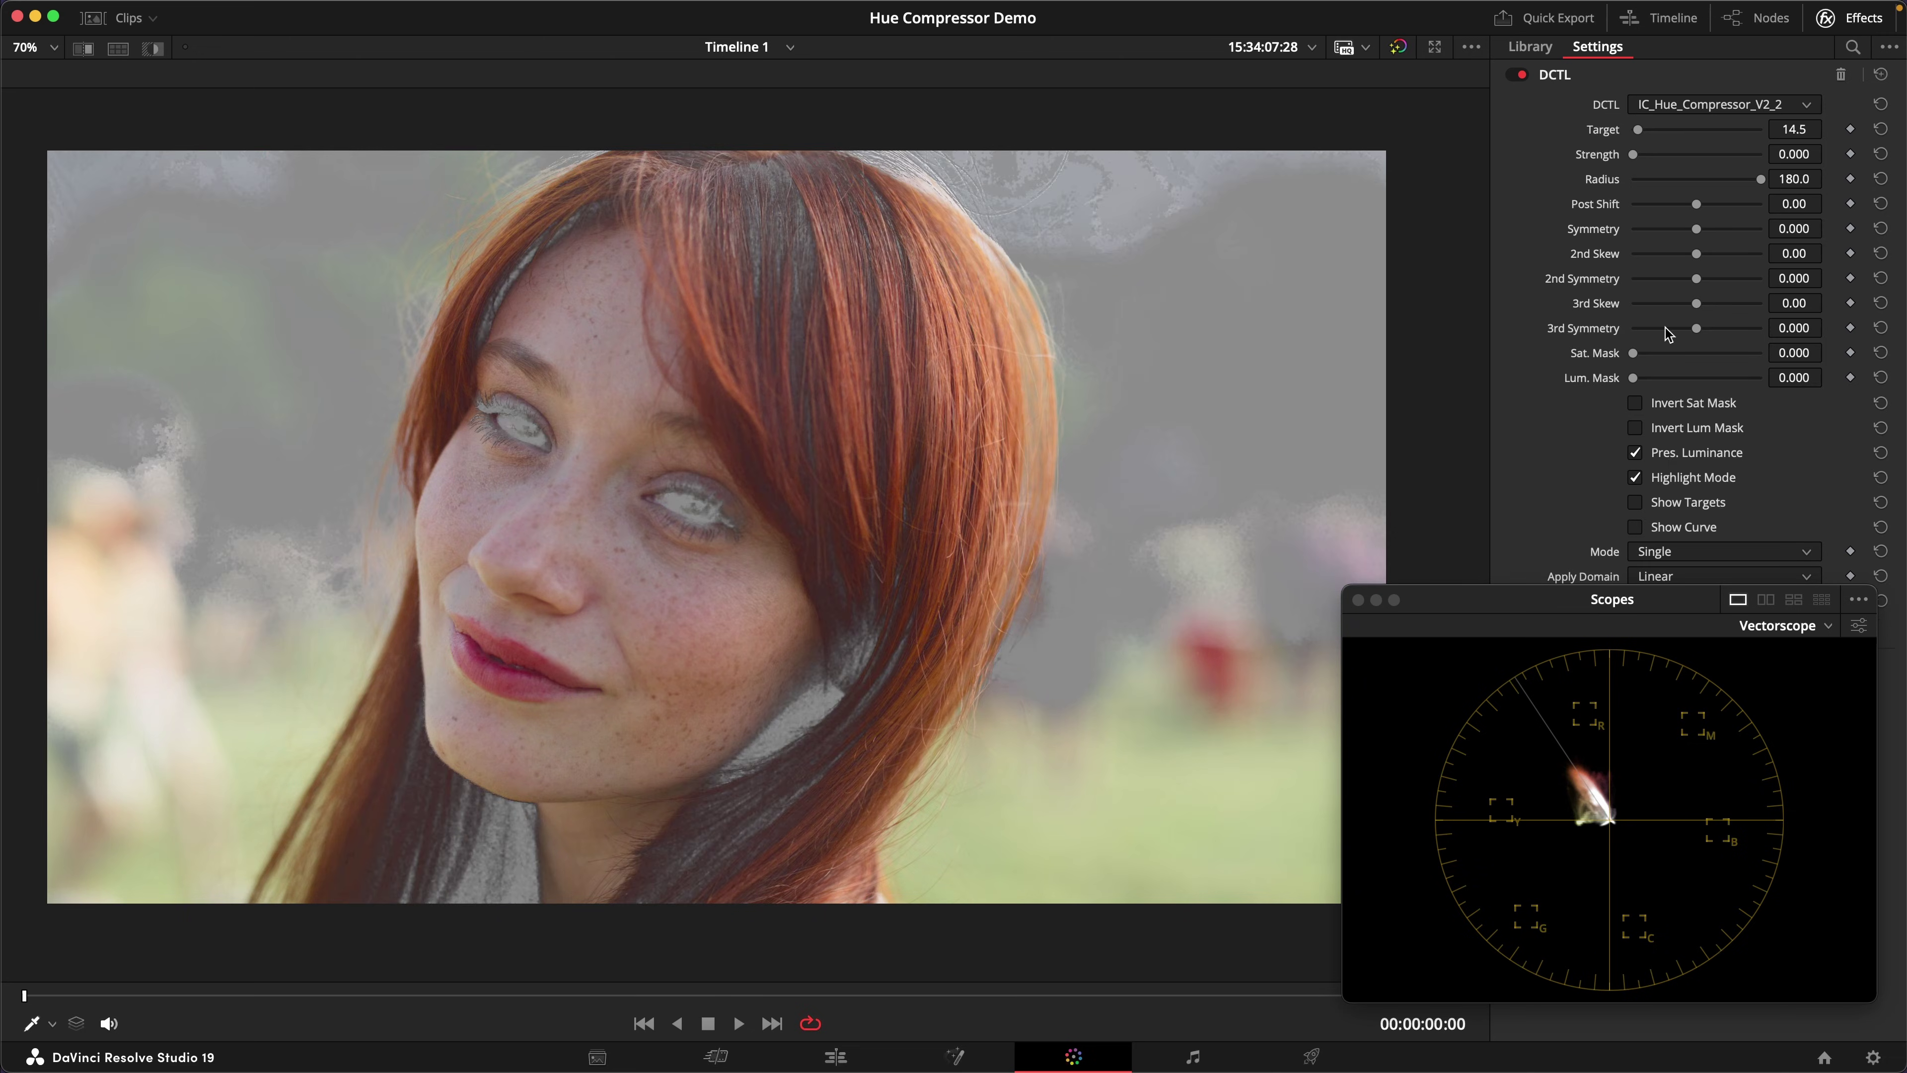
{"action": "mouse_move", "coordinate": [1739, 185]}
{"action": "left_mouse_down"}
{"action": "mouse_move", "coordinate": [1622, 184]}
{"action": "mouse_move", "coordinate": [1636, 134]}
{"action": "mouse_move", "coordinate": [1644, 182]}
{"action": "mouse_move", "coordinate": [1685, 181]}
{"action": "left_mouse_up"}
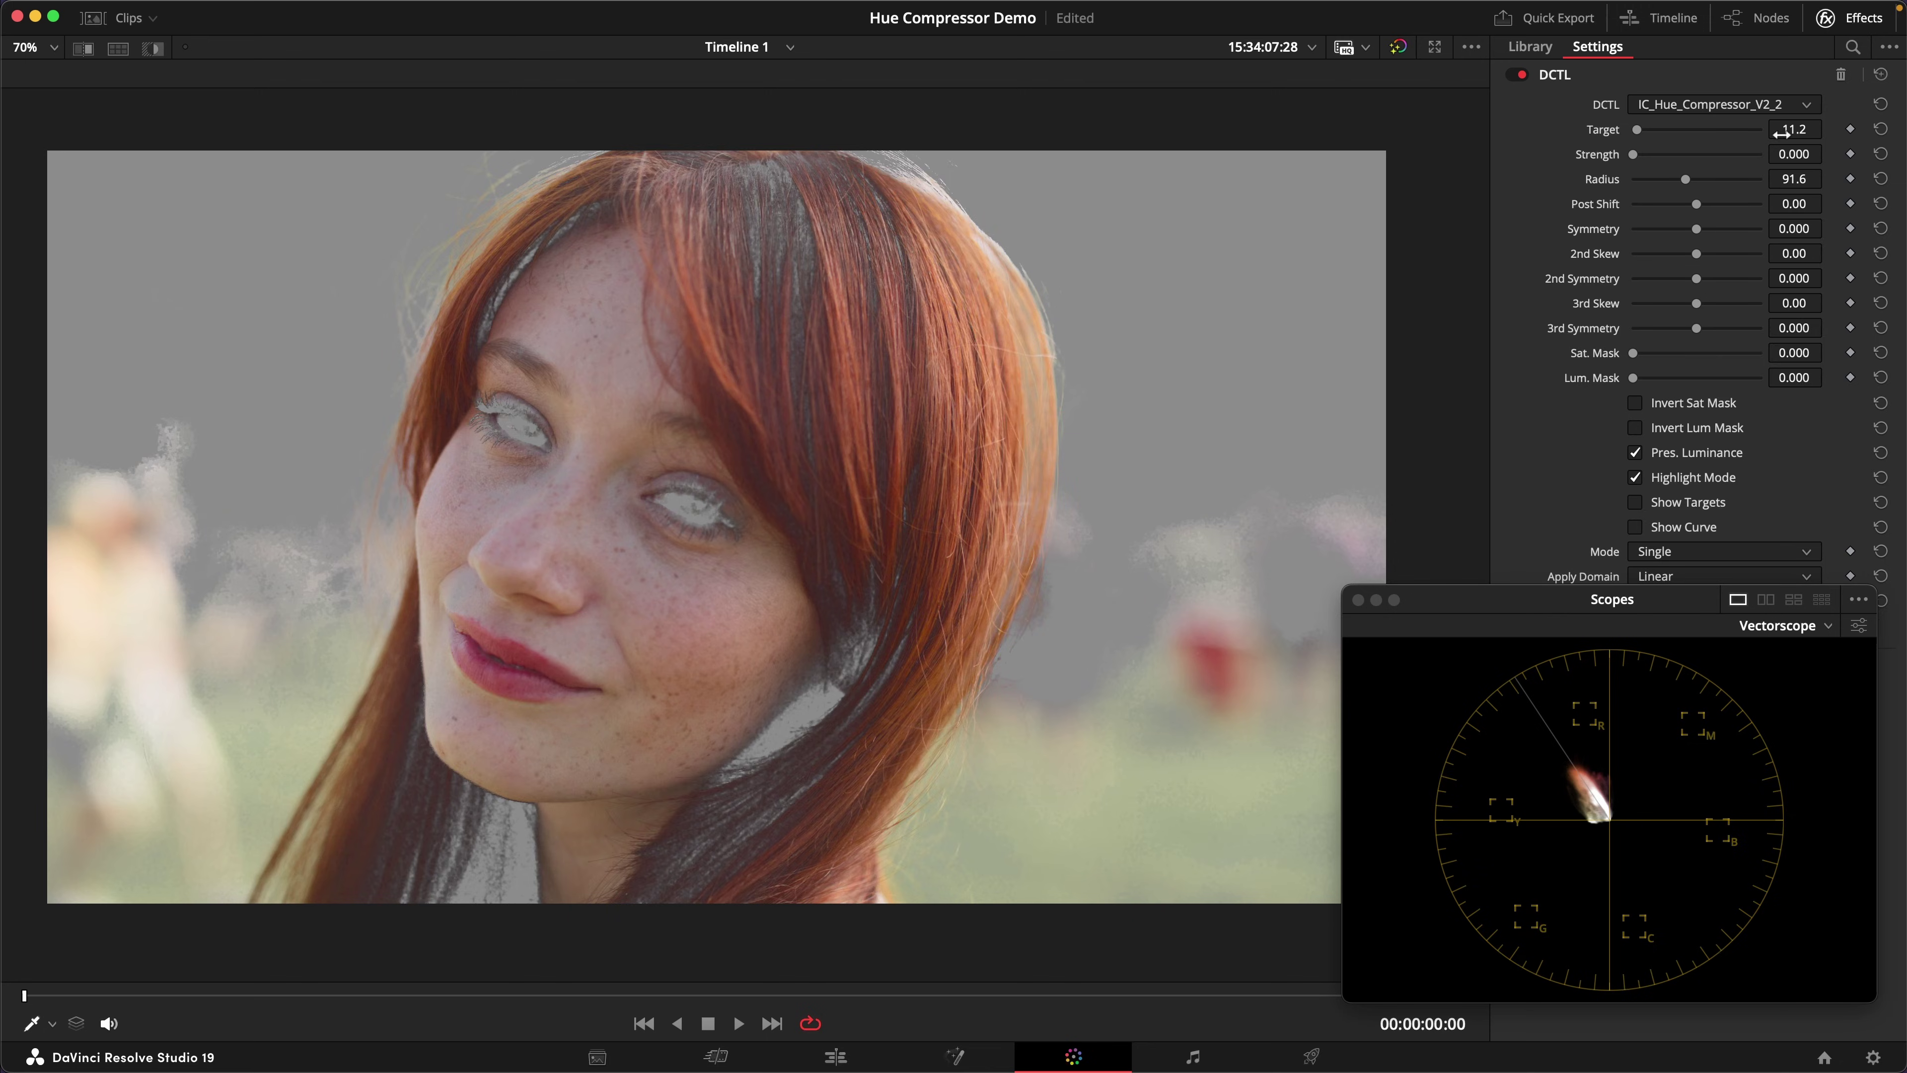
{"action": "mouse_move", "coordinate": [1782, 133]}
{"action": "left_mouse_down"}
{"action": "mouse_move", "coordinate": [1727, 133]}
{"action": "mouse_move", "coordinate": [1817, 129]}
{"action": "left_mouse_up"}
{"action": "left_click_drag", "start_coordinate": [1700, 232], "coordinate": [1671, 230]}
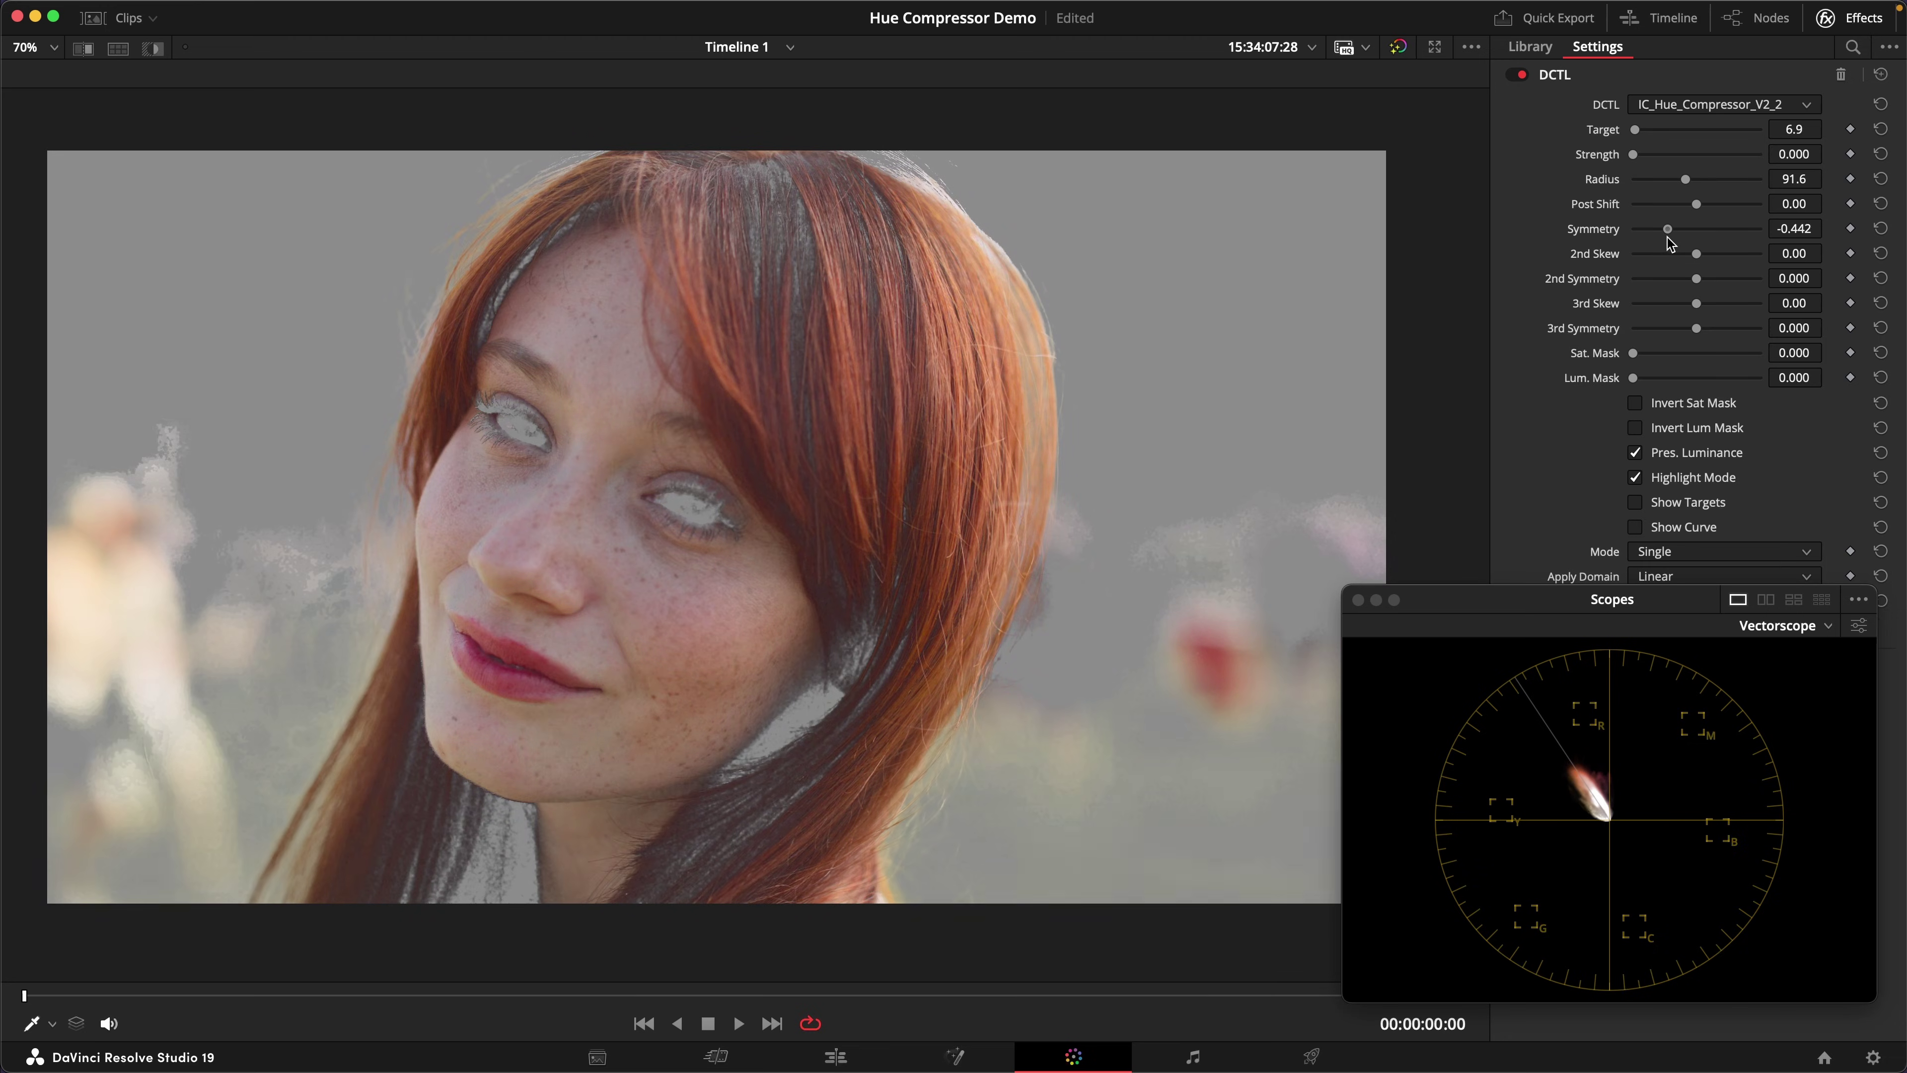
{"action": "left_click_drag", "start_coordinate": [1667, 237], "coordinate": [1656, 237]}
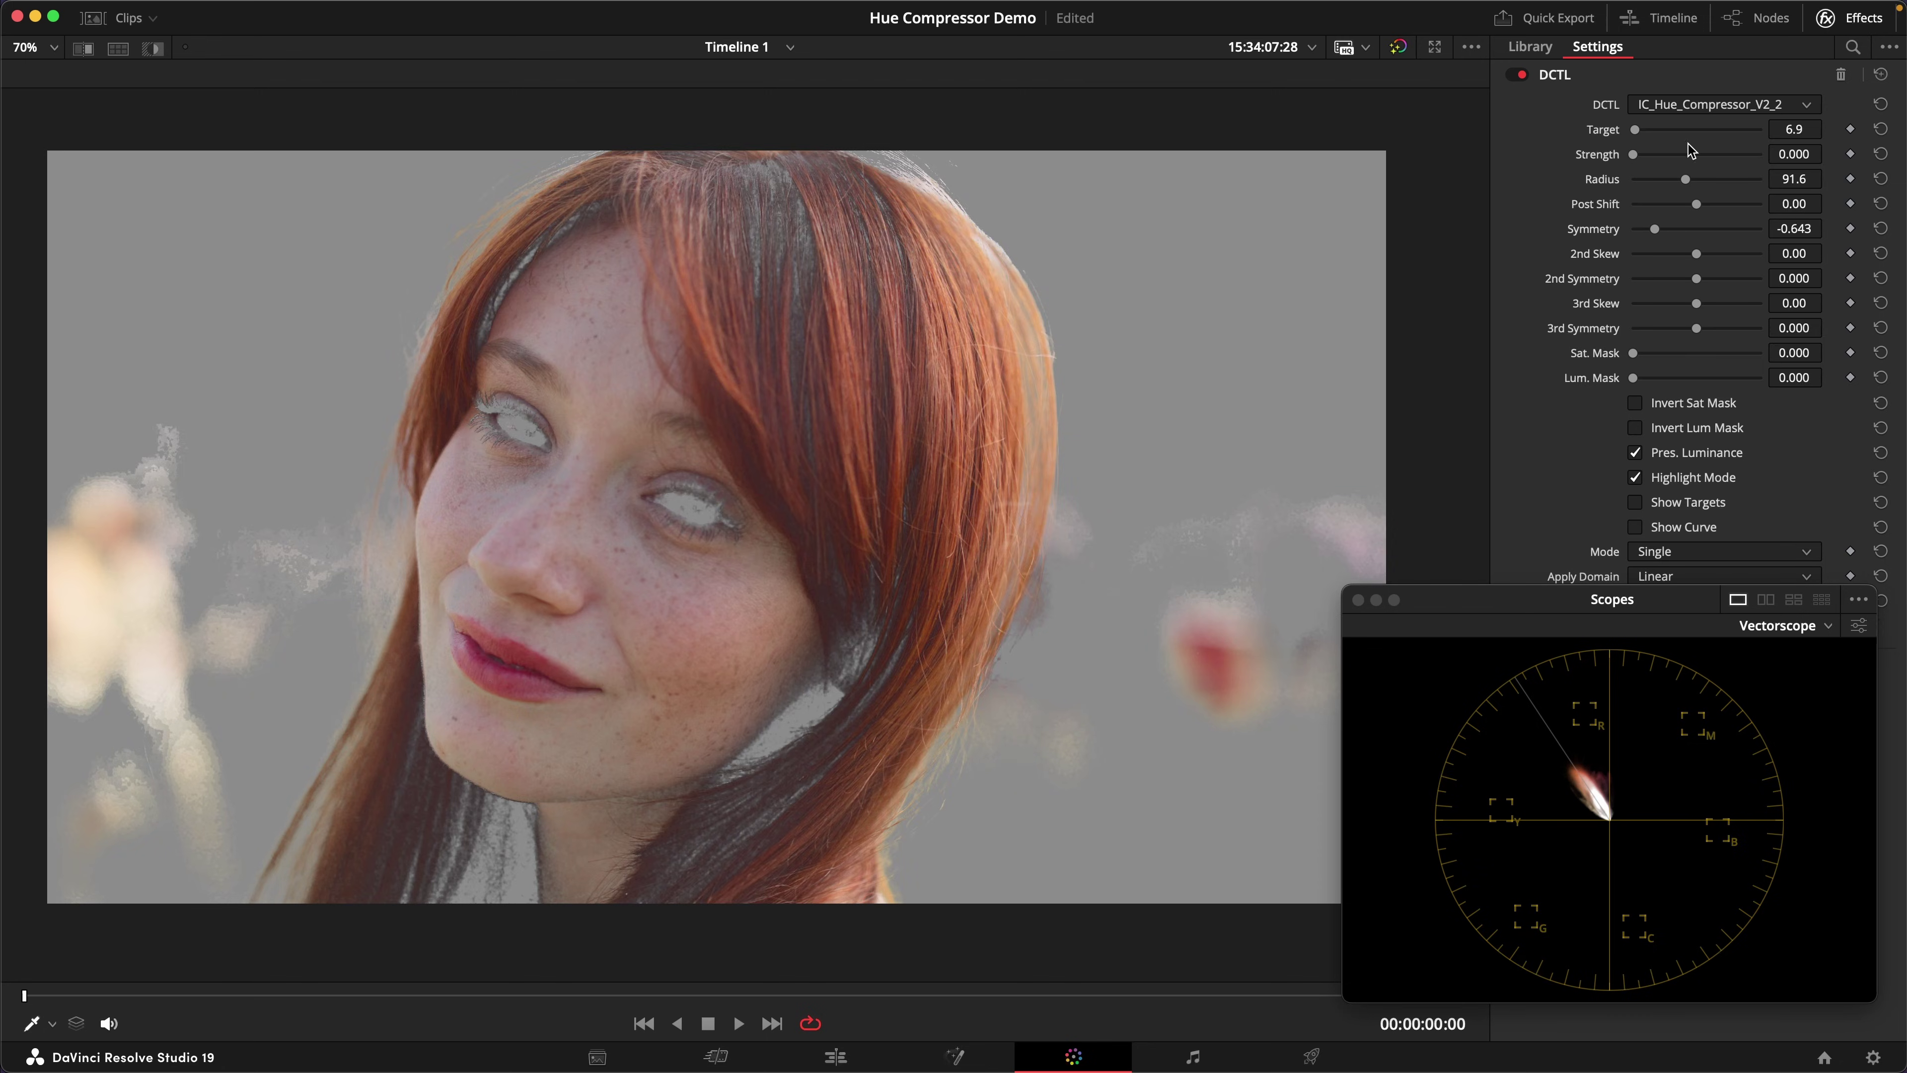
Turn off Highlight Mode, then set Strength to 1.000 and Post Shift to 2.93.
{"action": "left_click", "coordinate": [1669, 479]}
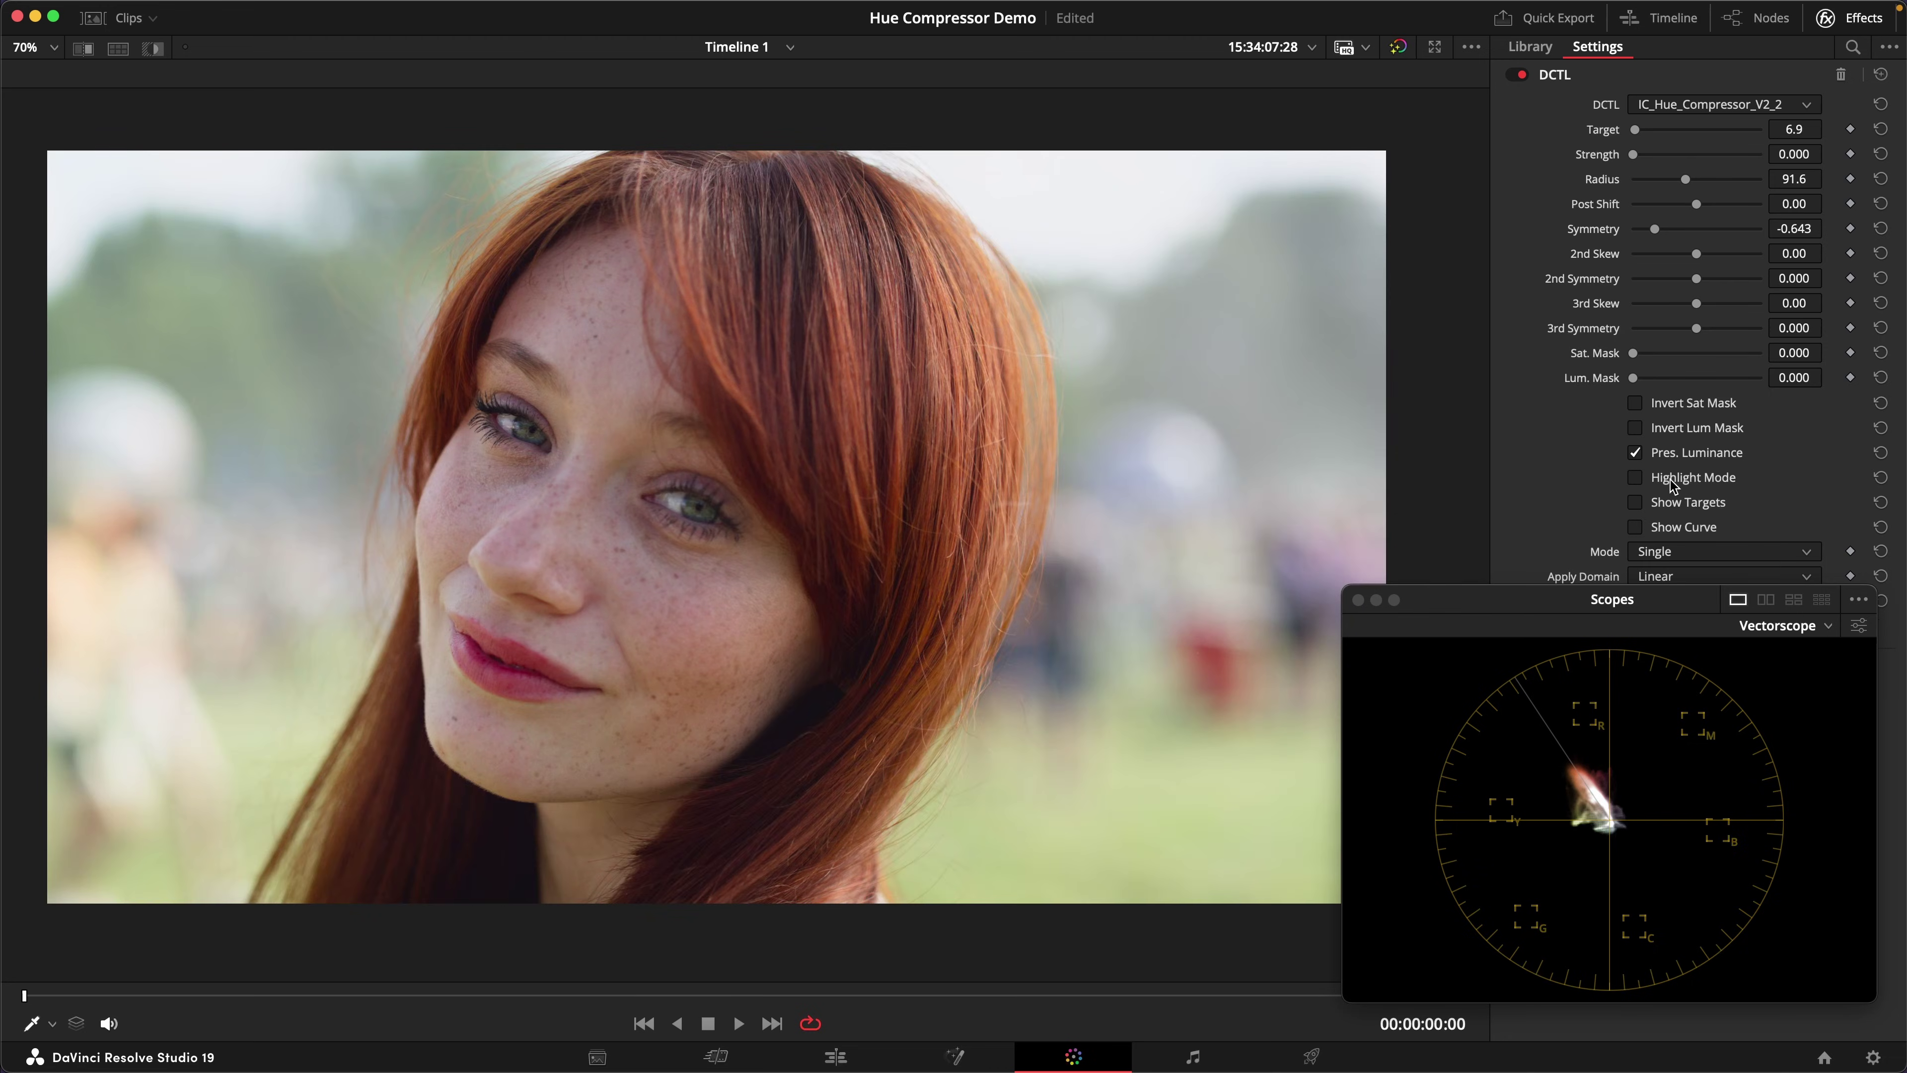
{"action": "left_click_drag", "start_coordinate": [1645, 157], "coordinate": [1760, 154]}
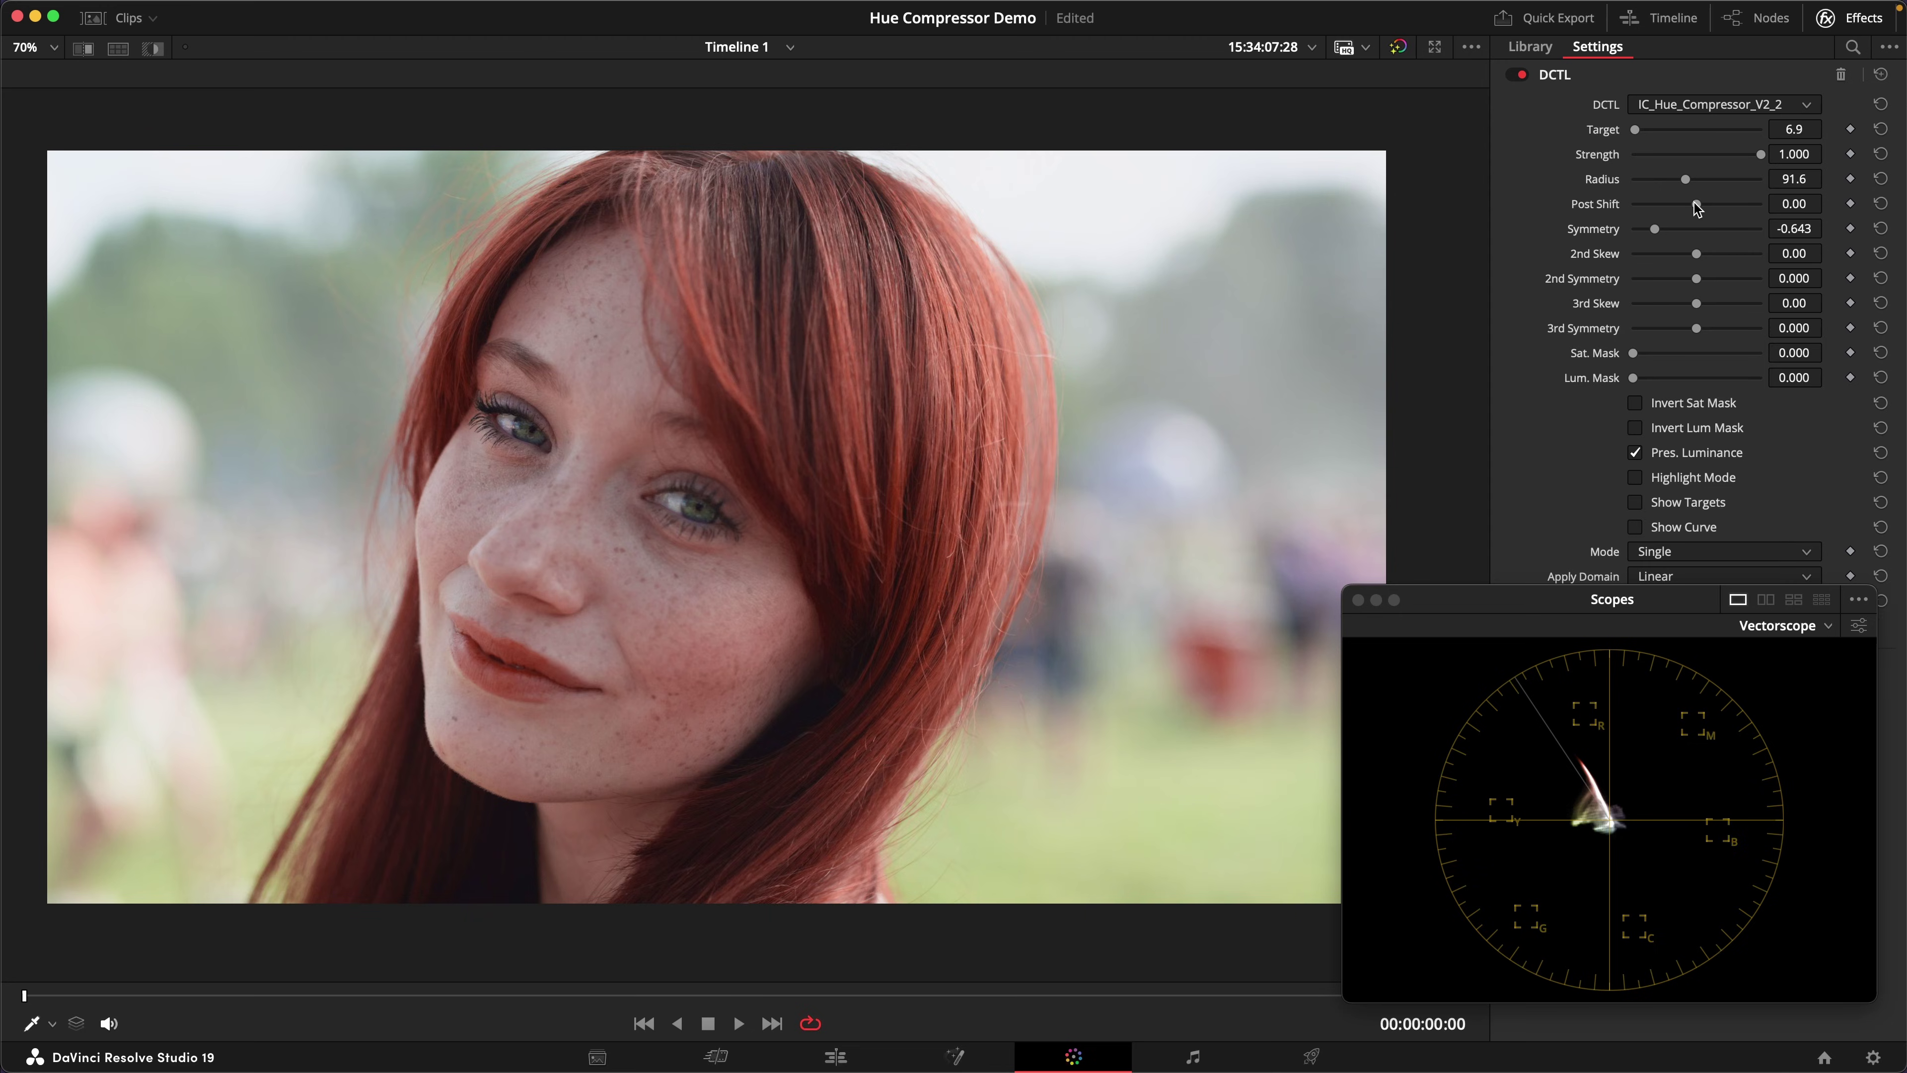
{"action": "left_click_drag", "start_coordinate": [1694, 203], "coordinate": [1728, 204]}
Re-enable Highlight Mode and adjust Sat. Mask down to 0.450, then up to 0.605.
{"action": "left_click", "coordinate": [1716, 480]}
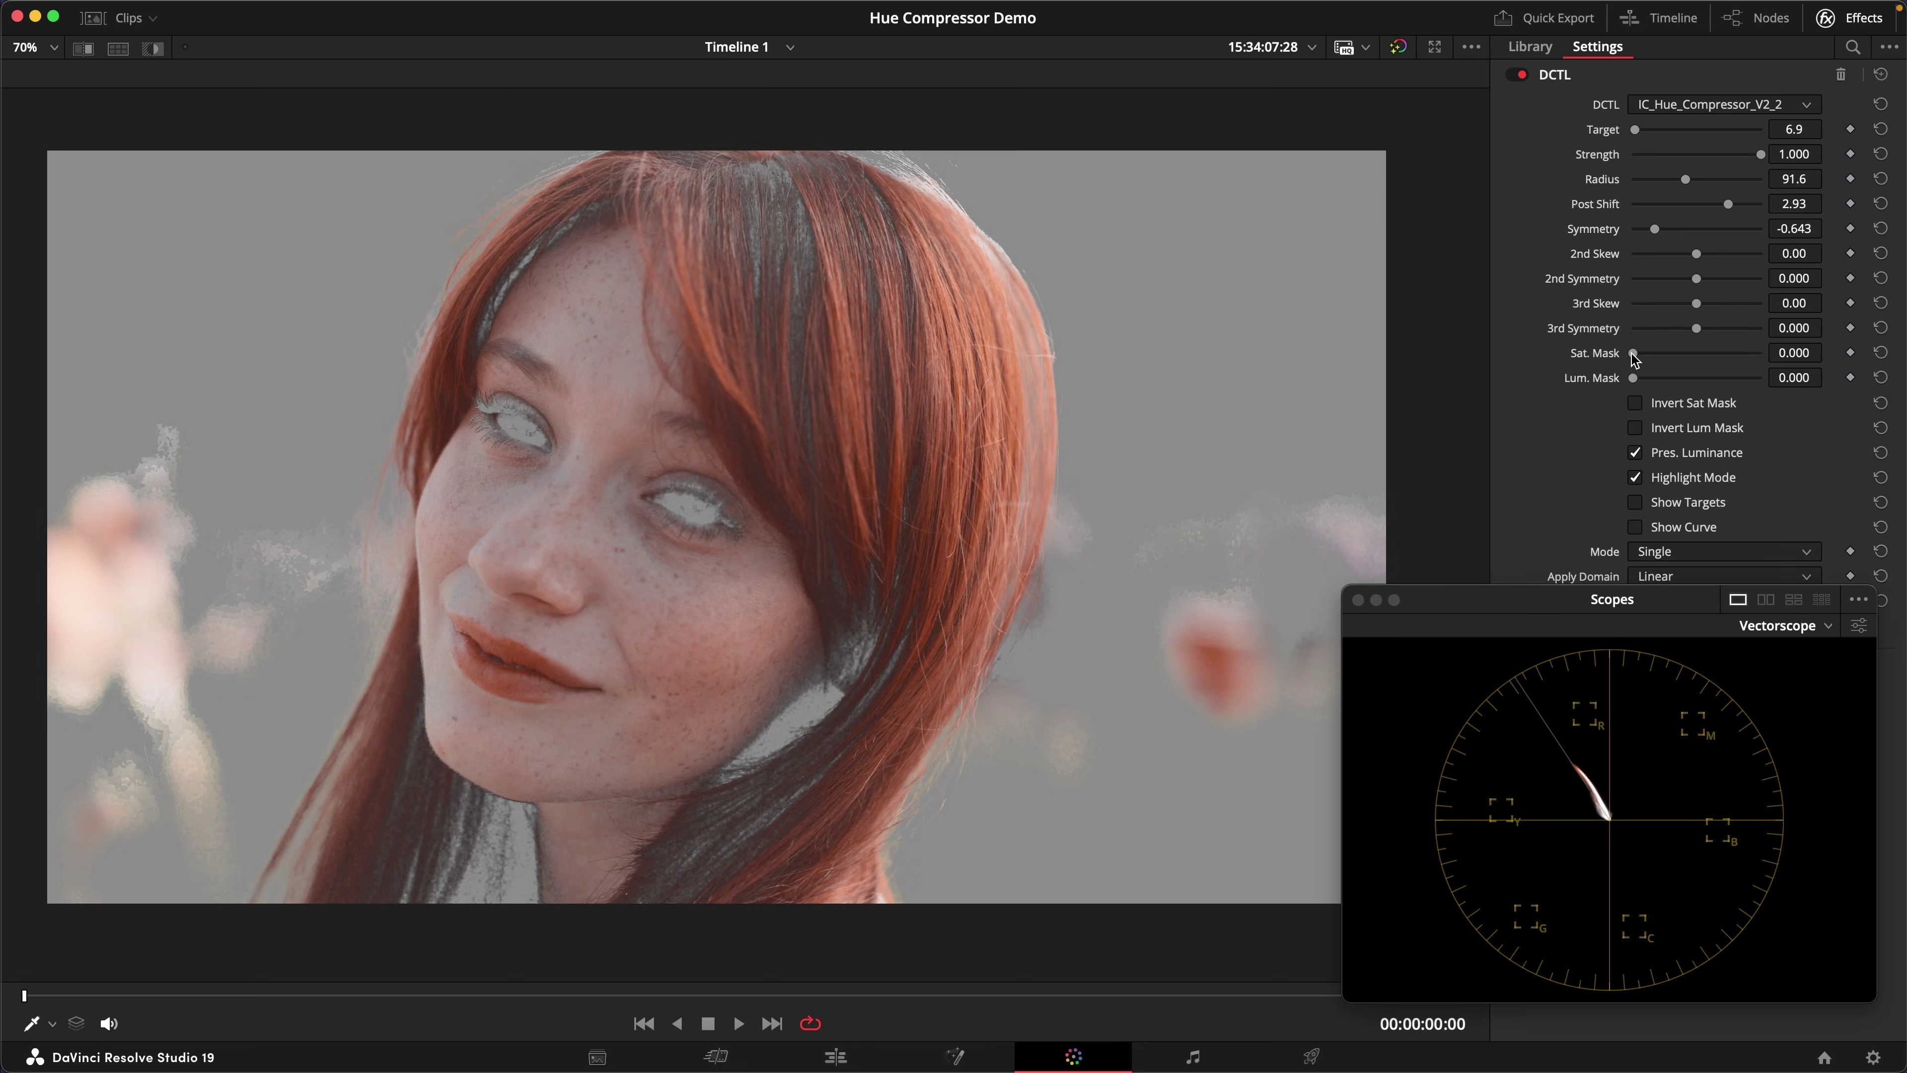
{"action": "left_click_drag", "start_coordinate": [1636, 359], "coordinate": [1715, 353]}
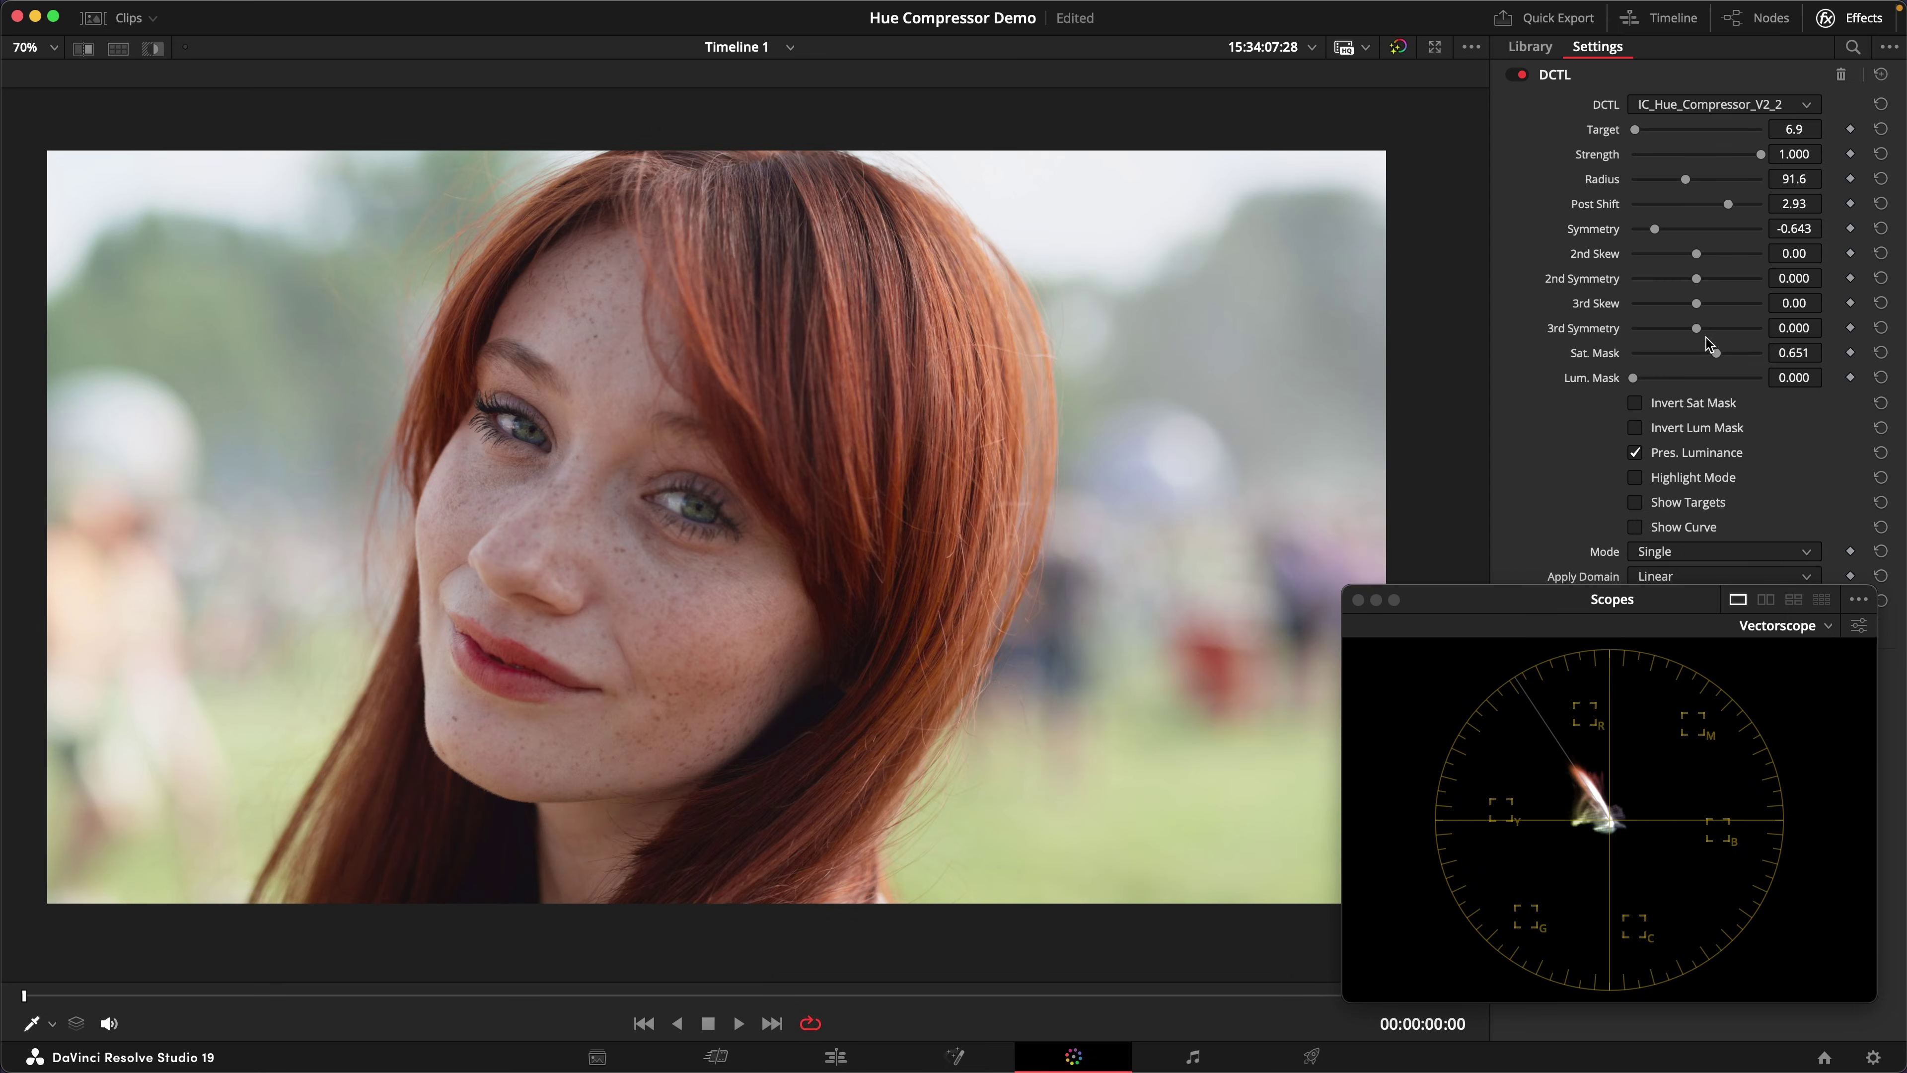
{"action": "mouse_move", "coordinate": [1716, 353]}
{"action": "left_mouse_down"}
{"action": "mouse_move", "coordinate": [1640, 357]}
{"action": "mouse_move", "coordinate": [1704, 371]}
{"action": "left_mouse_up"}
{"action": "scroll", "coordinate": [664, 718], "scroll_direction": "up", "scroll_amount": 3}
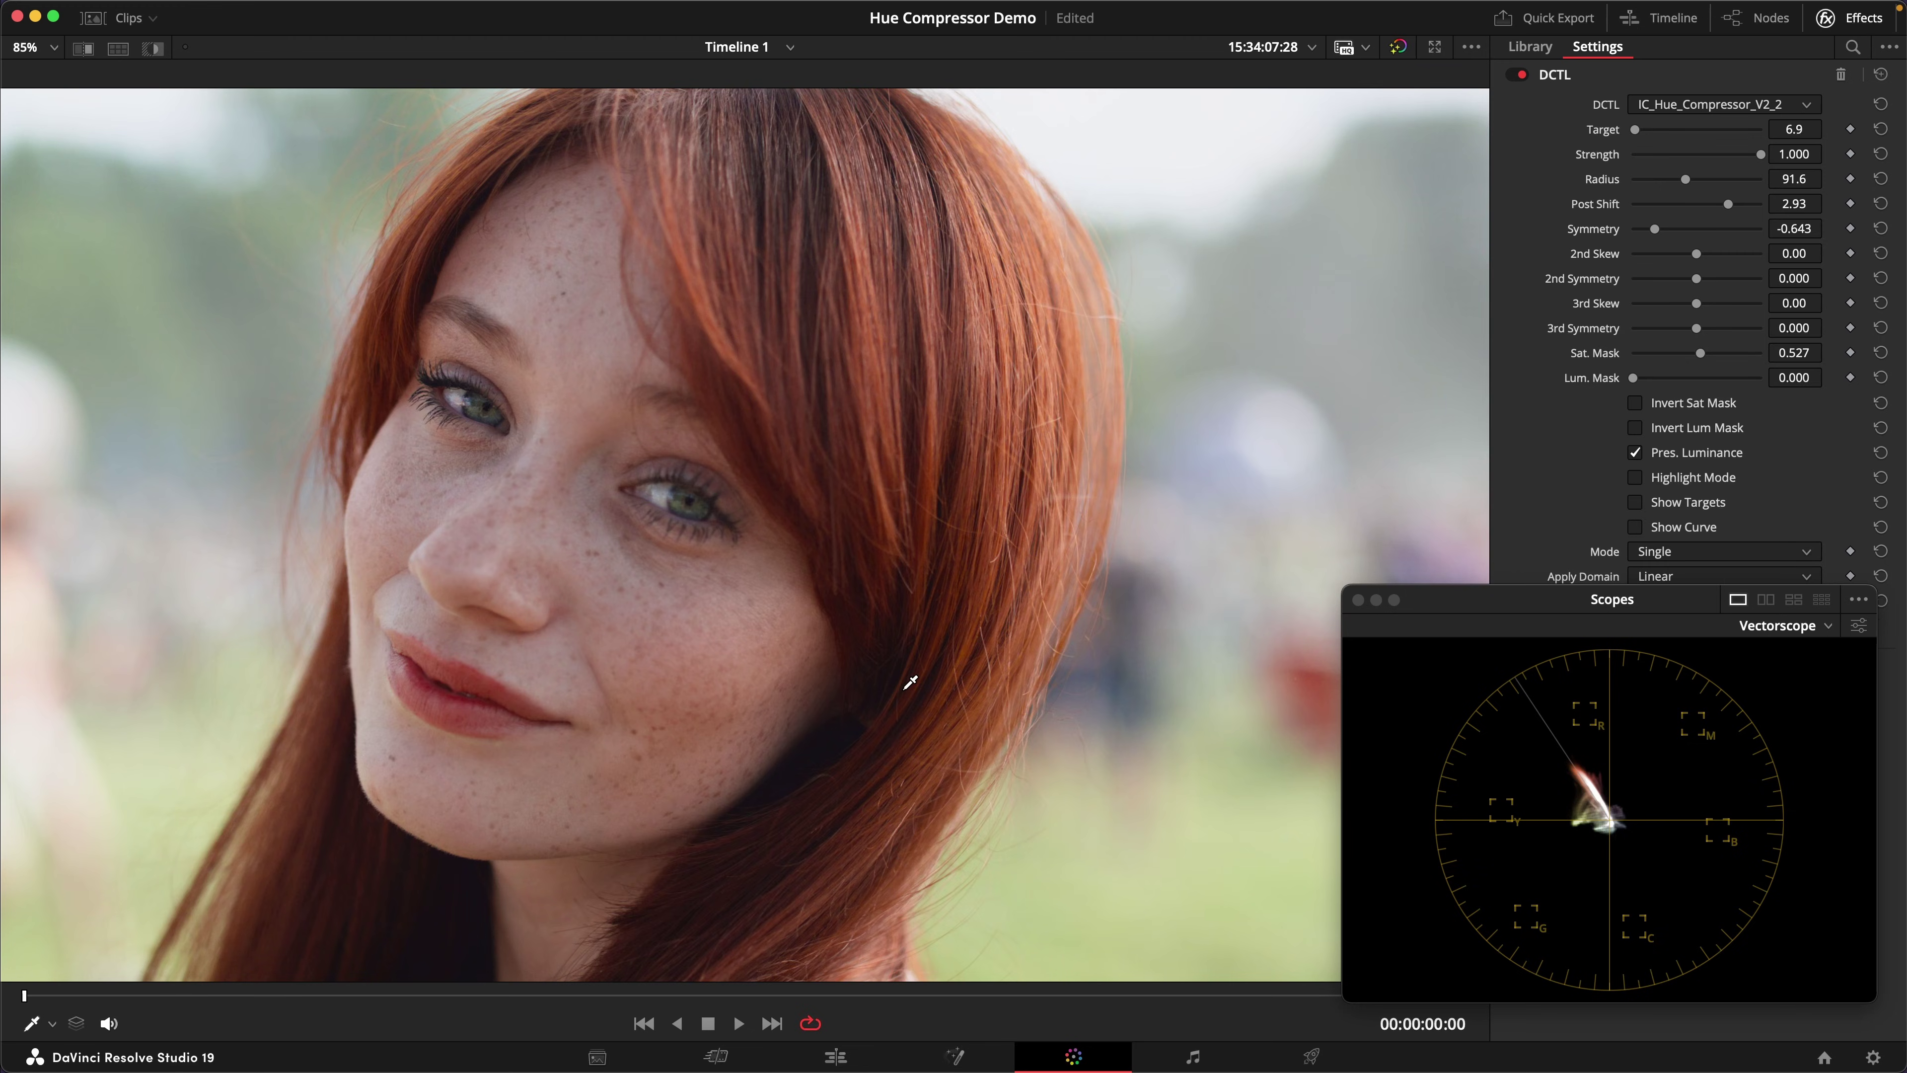
{"action": "scroll", "coordinate": [775, 664], "scroll_direction": "down", "scroll_amount": 2}
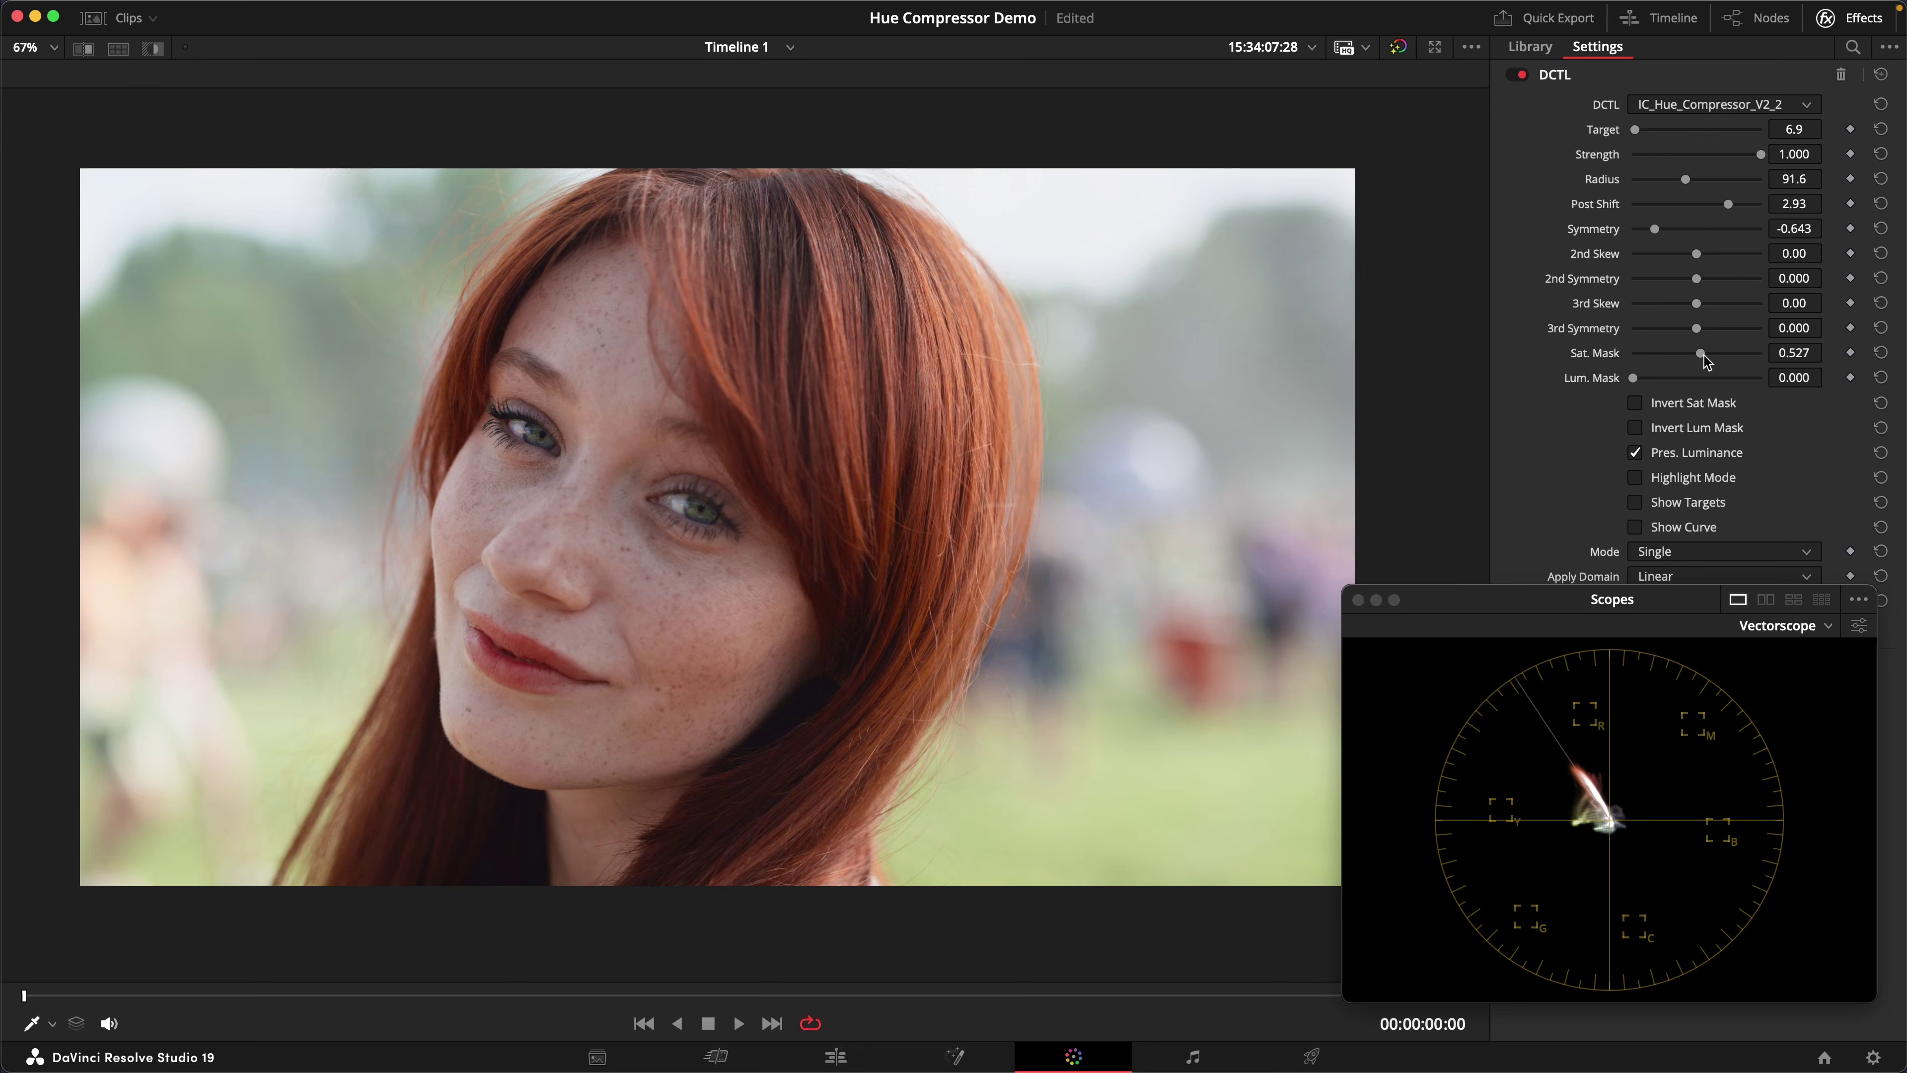
{"action": "left_click_drag", "start_coordinate": [1701, 354], "coordinate": [1713, 354]}
{"action": "left_click", "coordinate": [943, 302]}
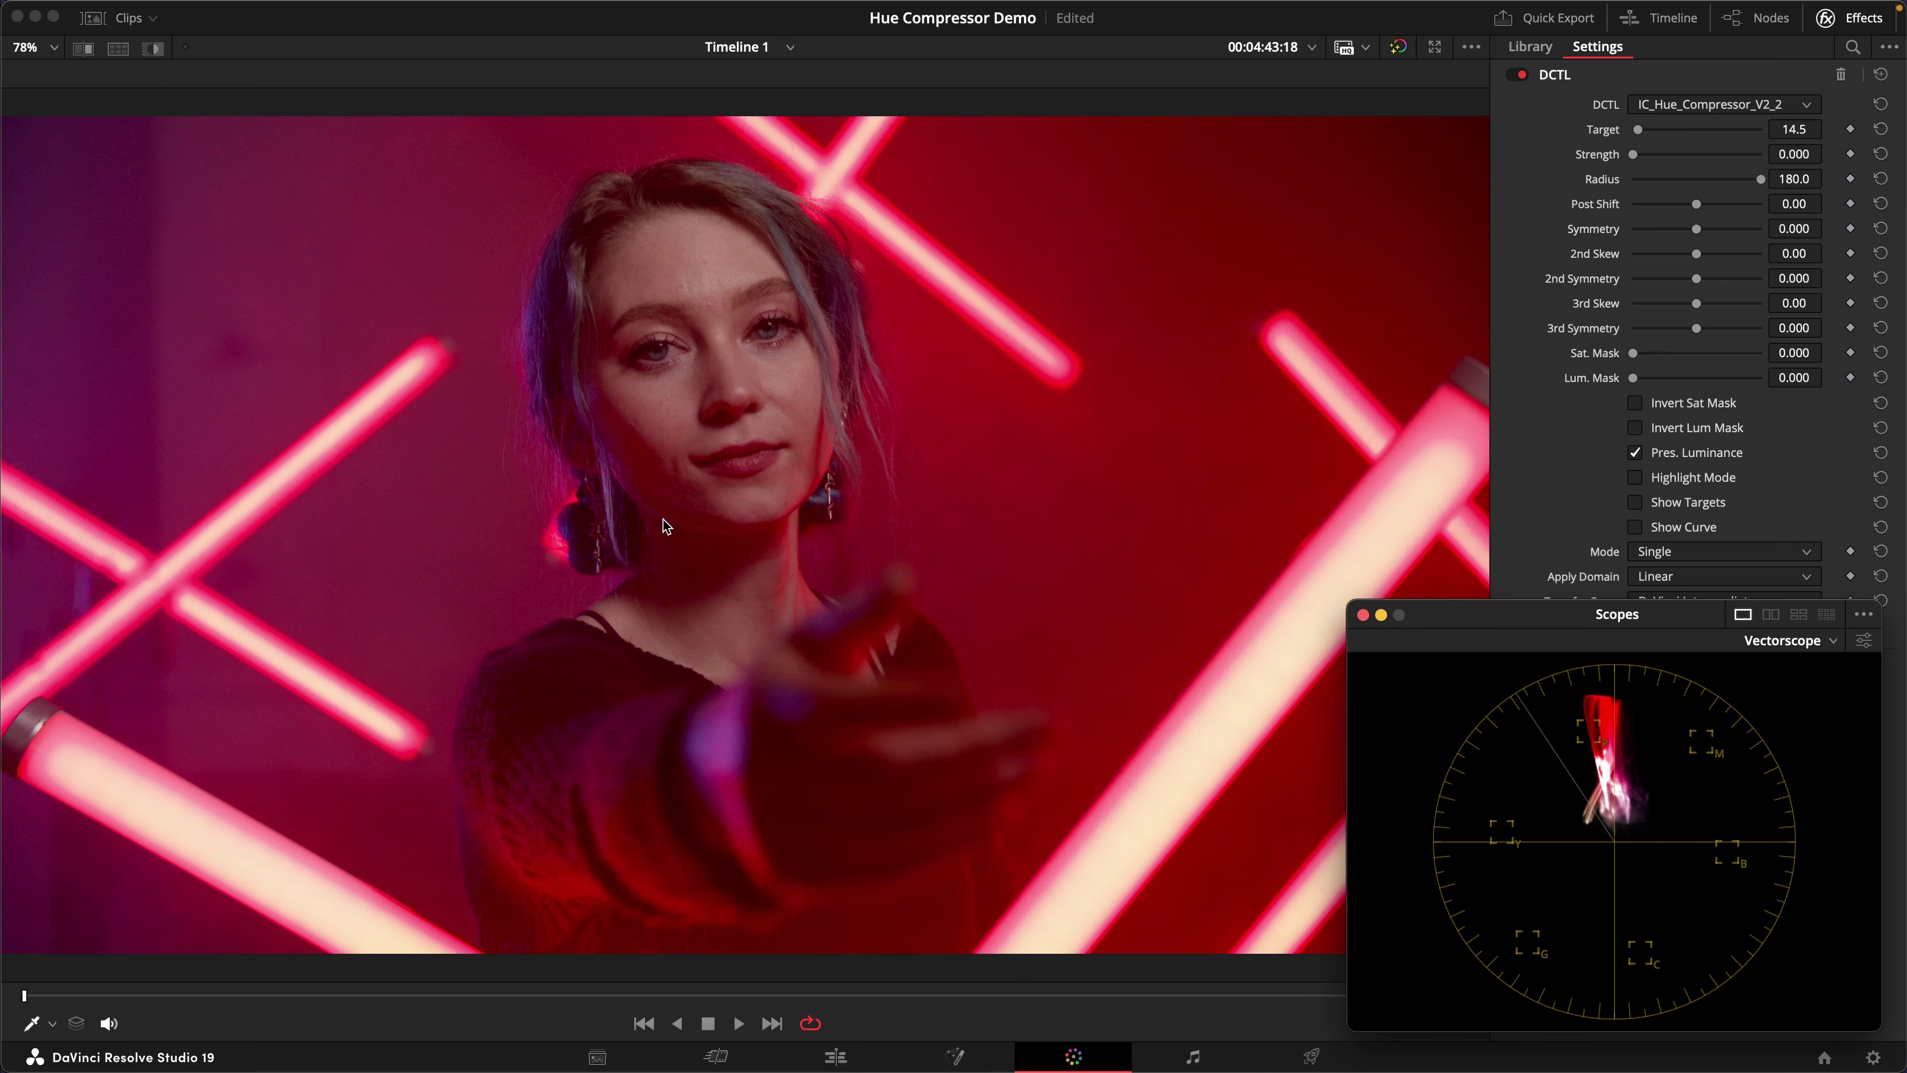
Save the project with the neon portrait clip selected.
{"action": "key", "text": "super+s"}
With Highlight Mode on, set the neon clip's Radius 36.6, Target 10.9 and Sat. Mask 0.295.
{"action": "left_click", "coordinate": [1691, 478]}
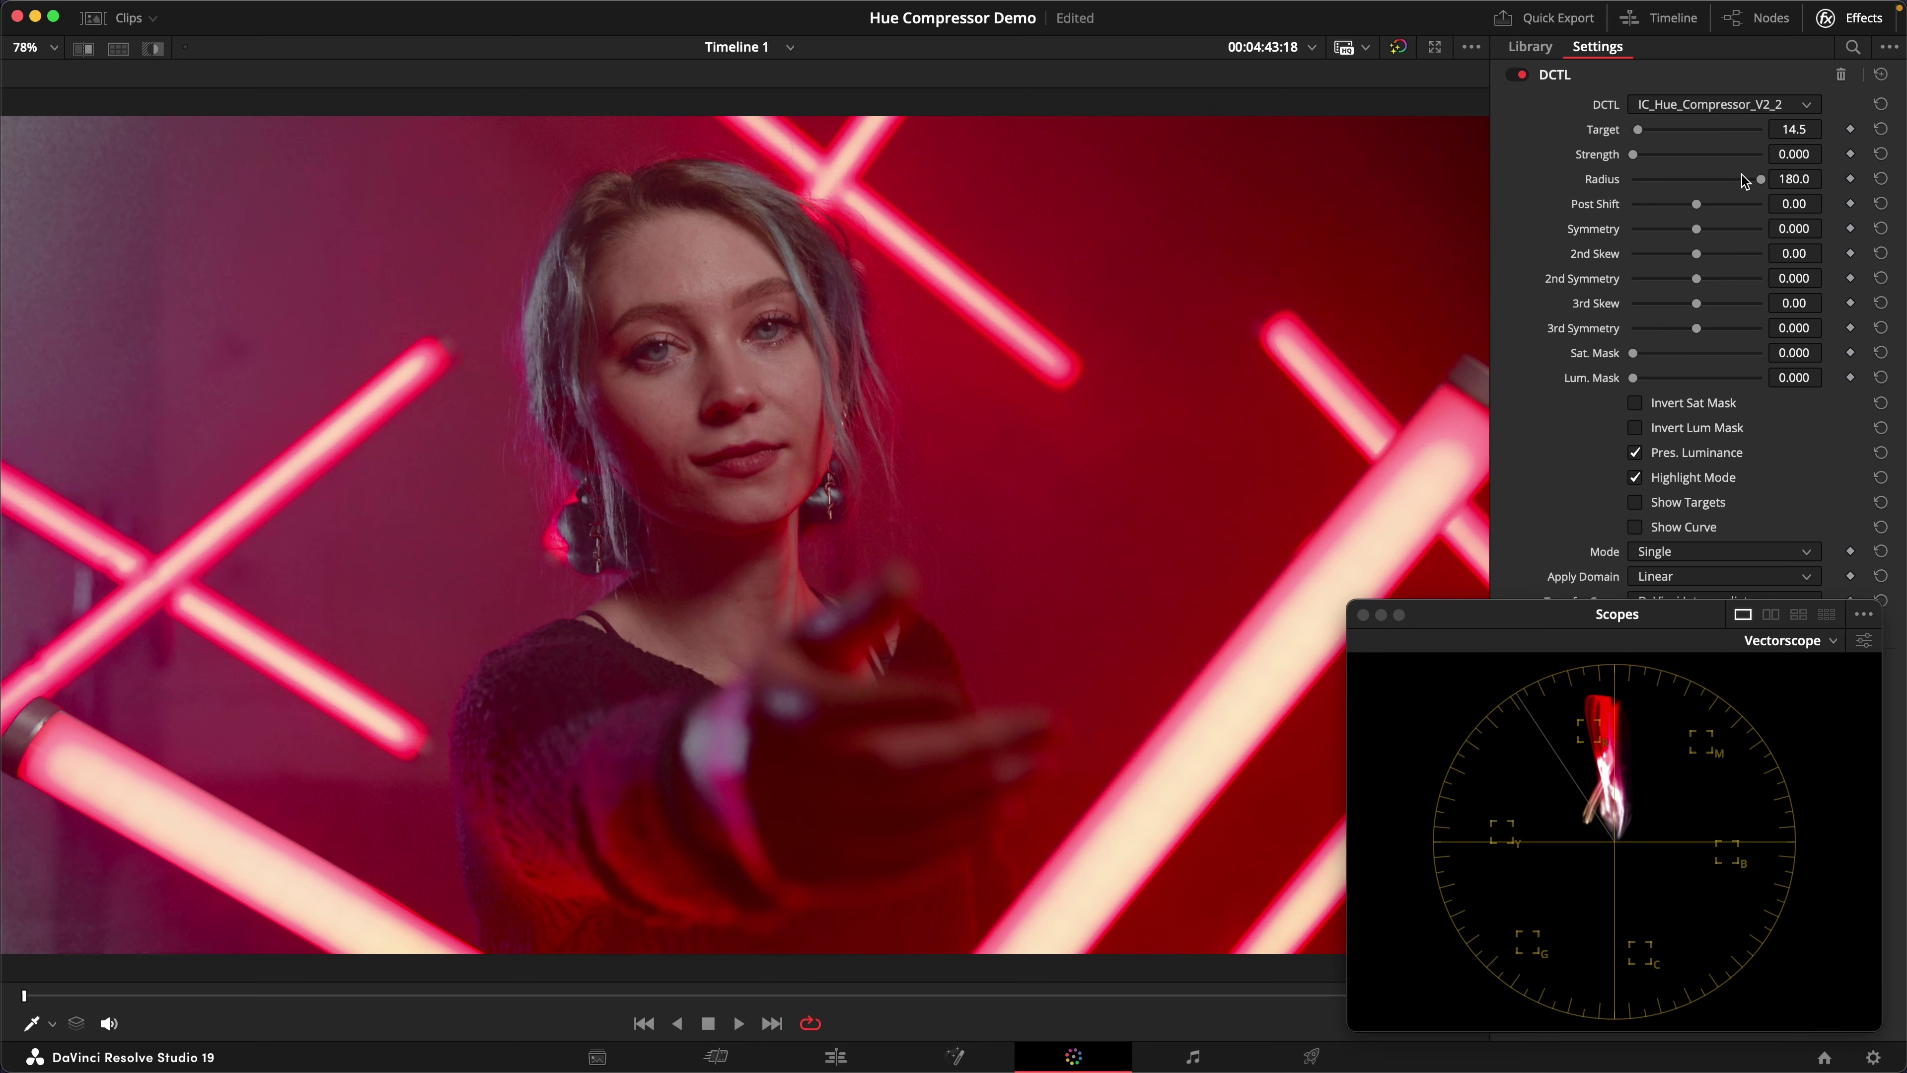
{"action": "left_click_drag", "start_coordinate": [1760, 180], "coordinate": [1648, 198]}
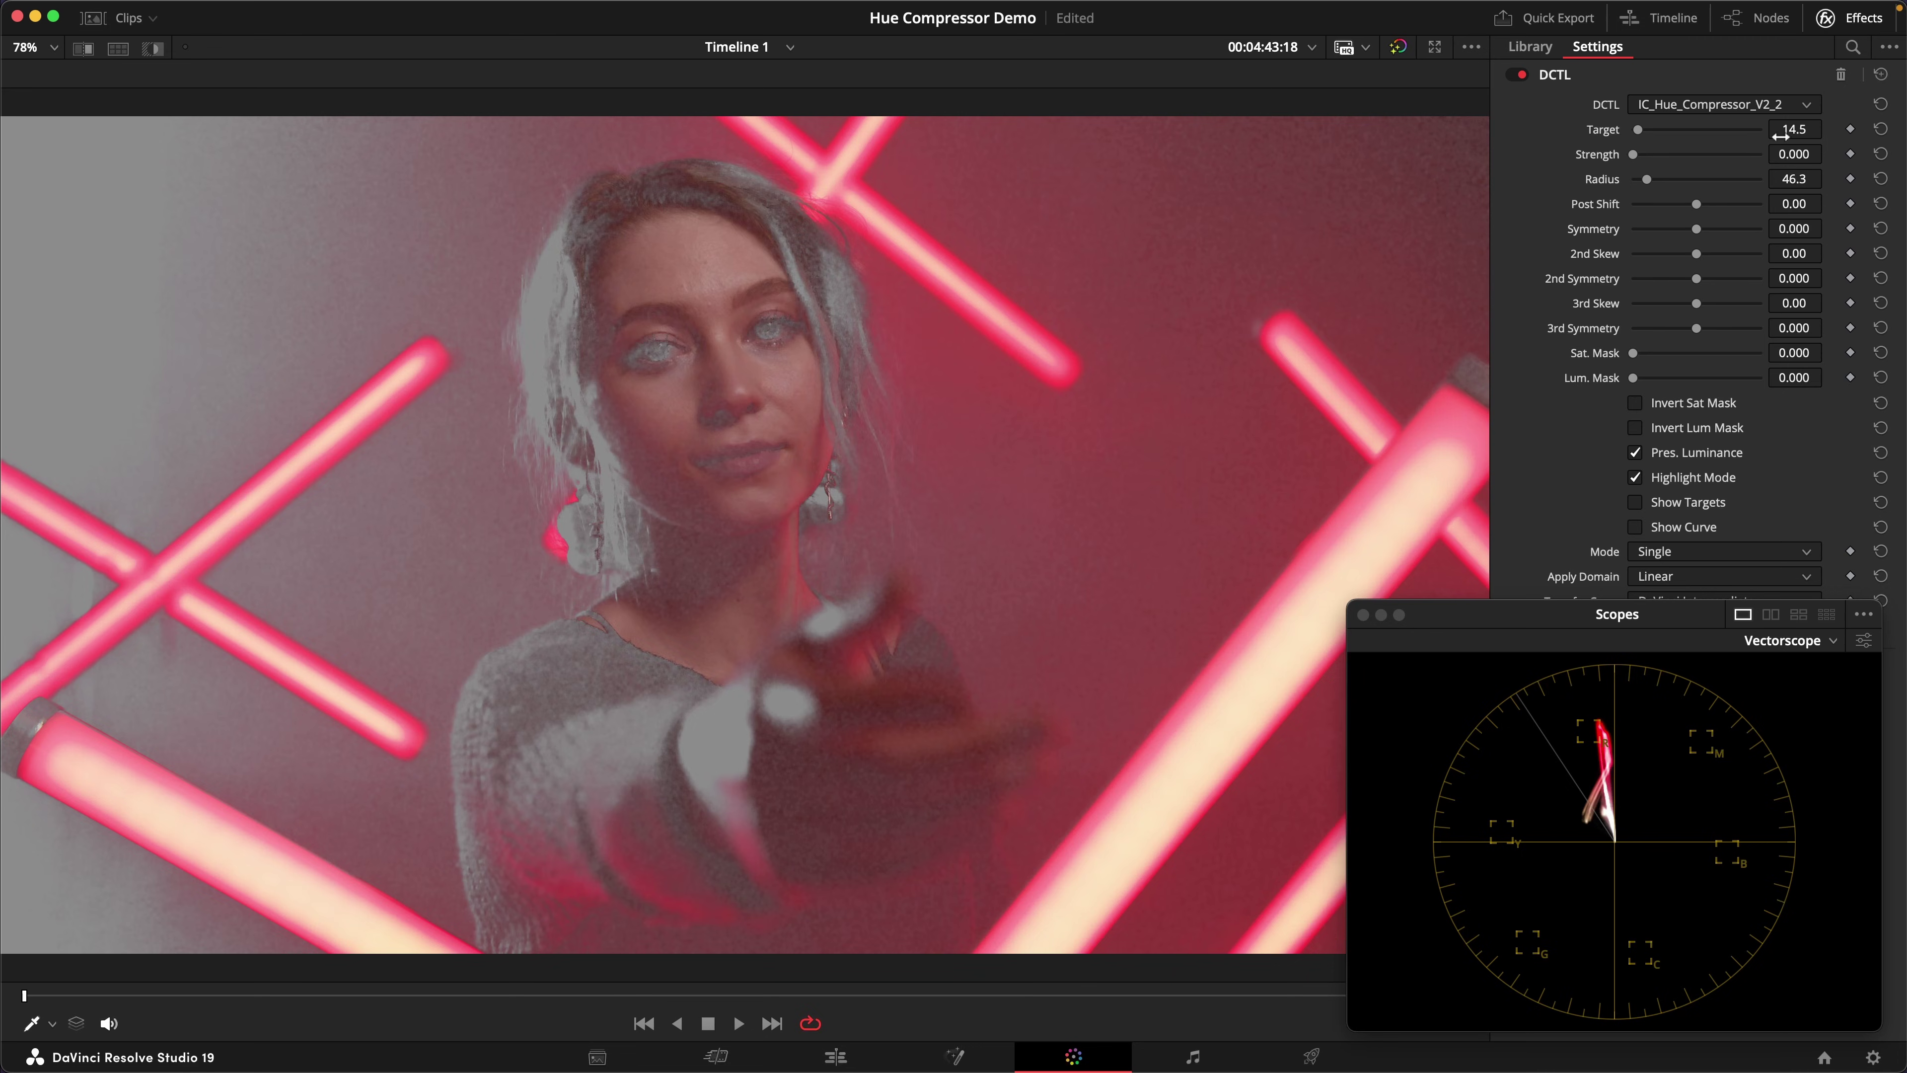
{"action": "mouse_move", "coordinate": [1781, 137]}
{"action": "left_mouse_down"}
{"action": "mouse_move", "coordinate": [1765, 137]}
{"action": "mouse_move", "coordinate": [1828, 129]}
{"action": "left_mouse_up"}
{"action": "left_click_drag", "start_coordinate": [1633, 357], "coordinate": [1663, 341]}
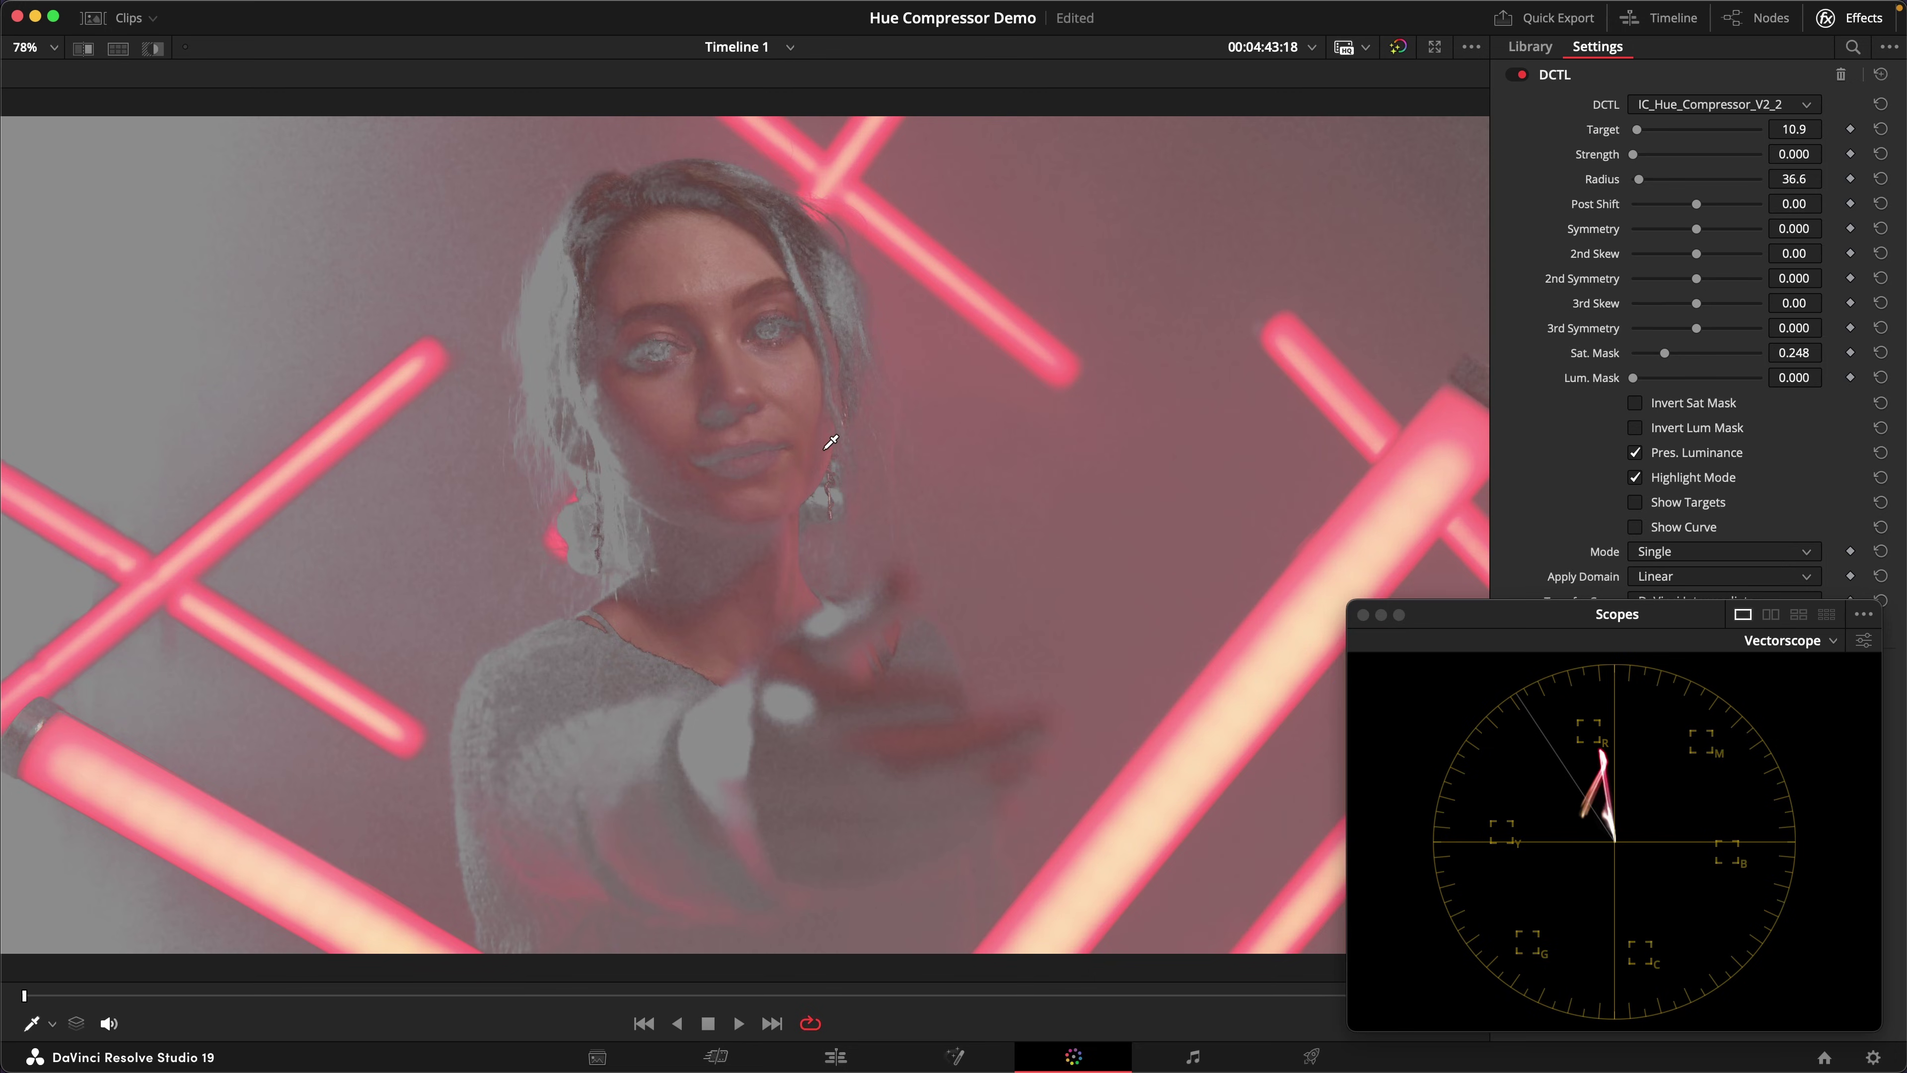
{"action": "left_click_drag", "start_coordinate": [1661, 361], "coordinate": [1672, 360]}
Set Lum. Mask to 0.519 and Strength to 1.000 on the neon portrait's Hue Compressor.
{"action": "left_click_drag", "start_coordinate": [1633, 377], "coordinate": [1700, 379]}
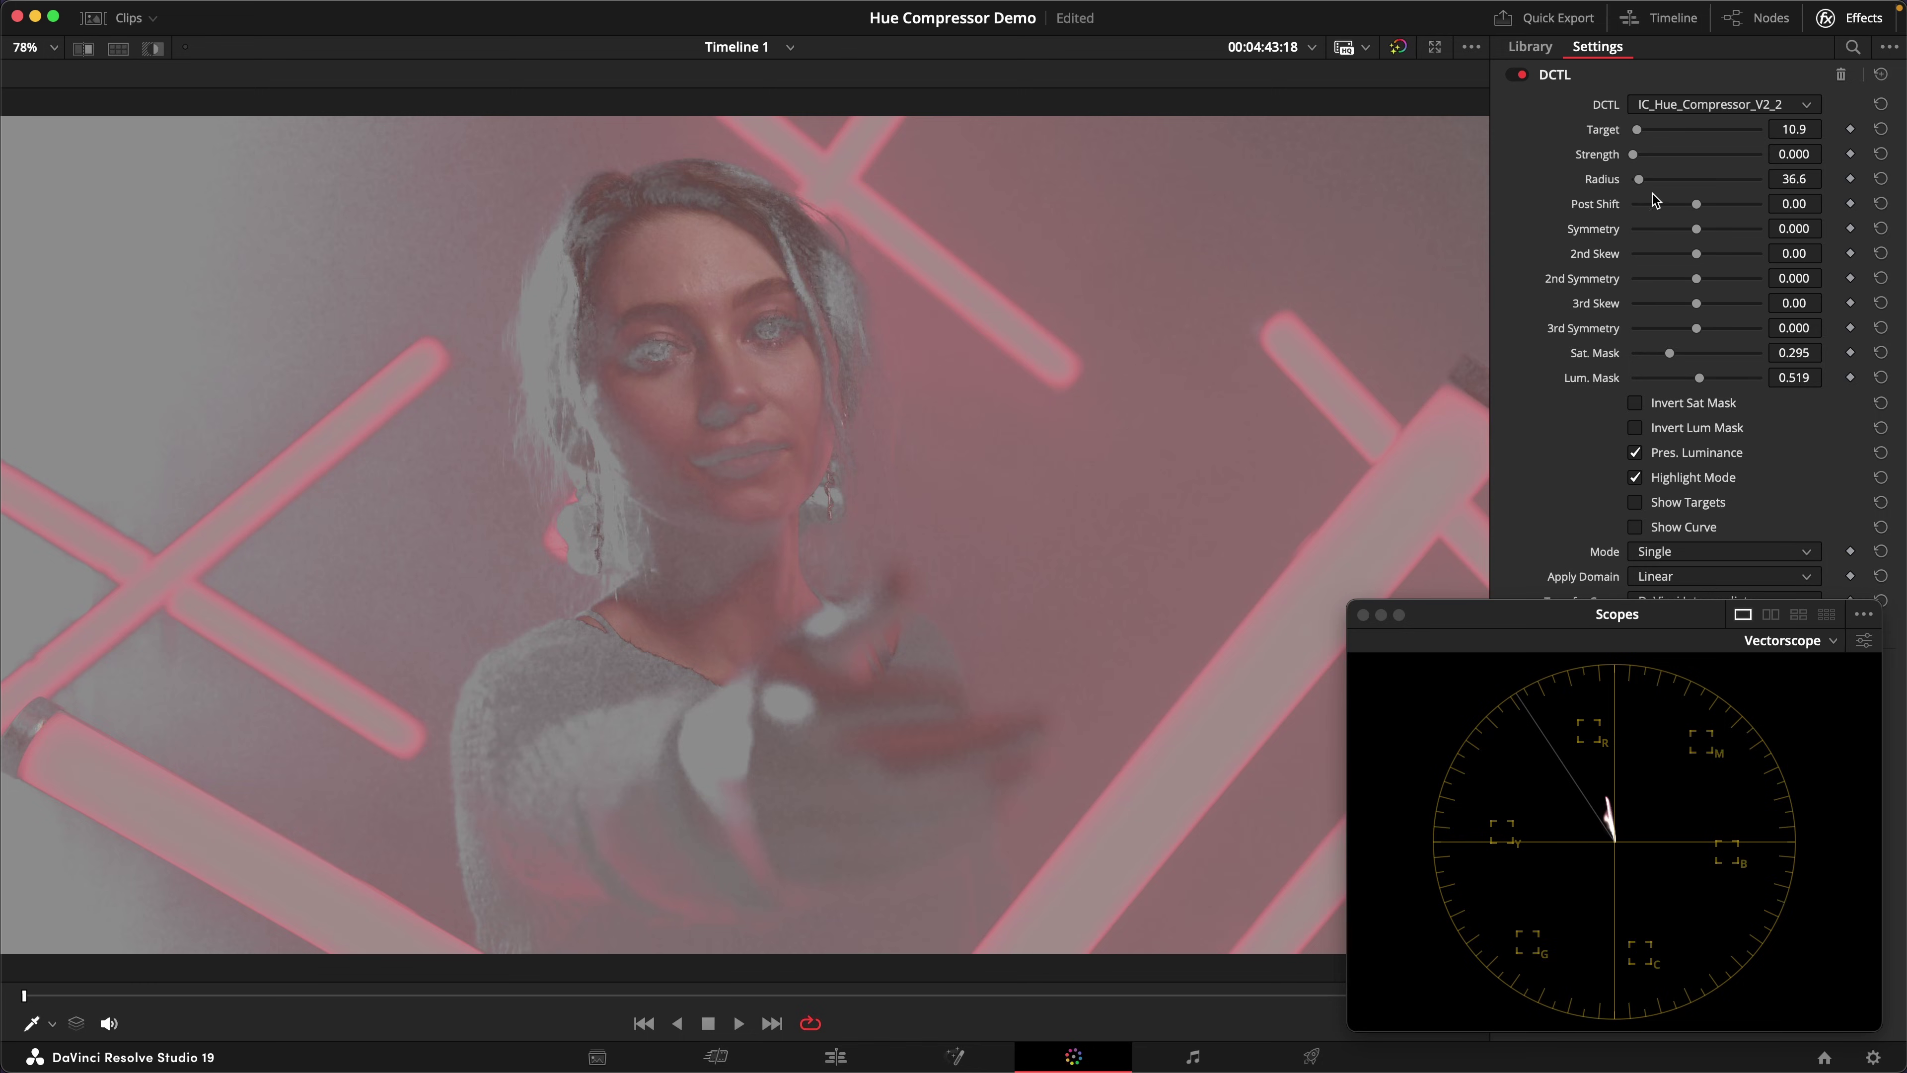
{"action": "left_click_drag", "start_coordinate": [1637, 159], "coordinate": [1901, 164]}
Set Post Shift to -0.70 and Sat. Mask to 0.519 on the neon portrait's Hue Compressor.
{"action": "mouse_move", "coordinate": [1706, 204]}
{"action": "left_mouse_down"}
{"action": "mouse_move", "coordinate": [1663, 207]}
{"action": "mouse_move", "coordinate": [1788, 213]}
{"action": "mouse_move", "coordinate": [1686, 216]}
{"action": "mouse_move", "coordinate": [1738, 218]}
{"action": "left_mouse_up"}
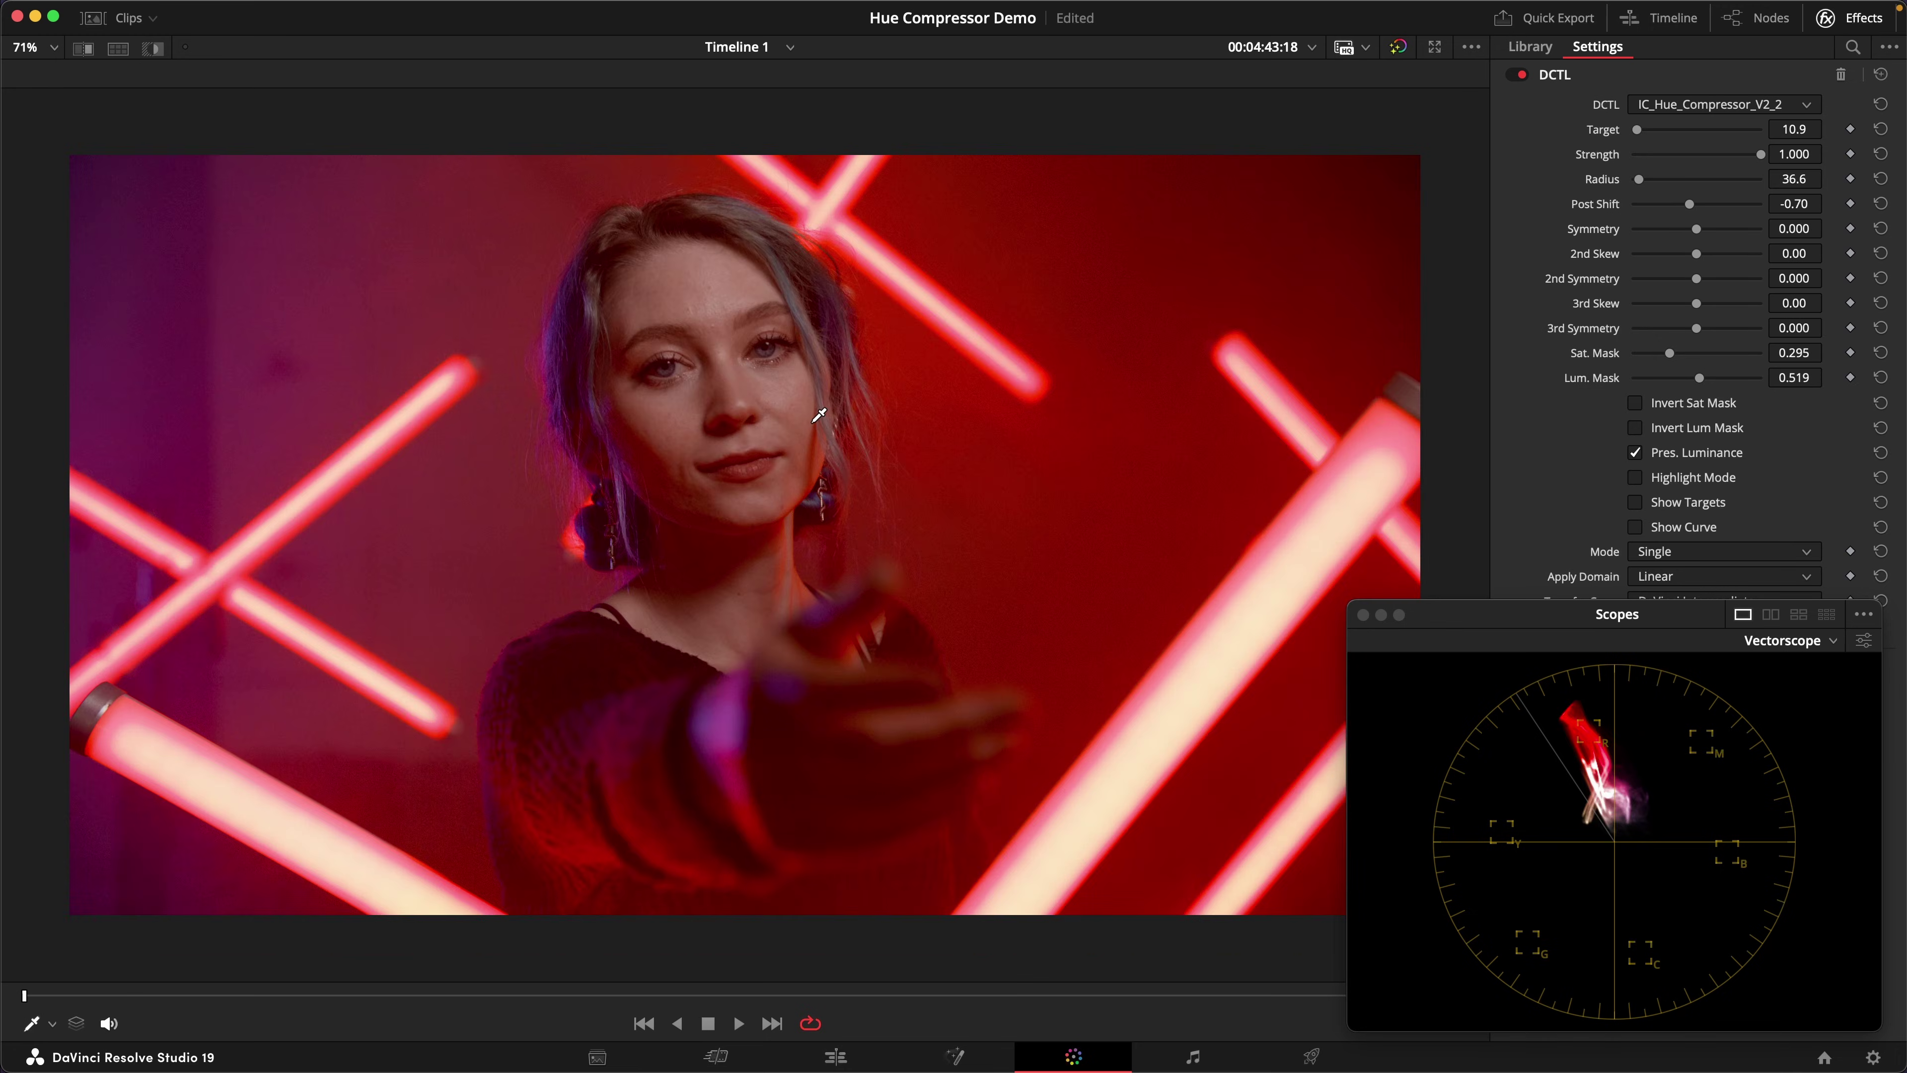
{"action": "scroll", "coordinate": [774, 414], "scroll_direction": "up", "scroll_amount": 2}
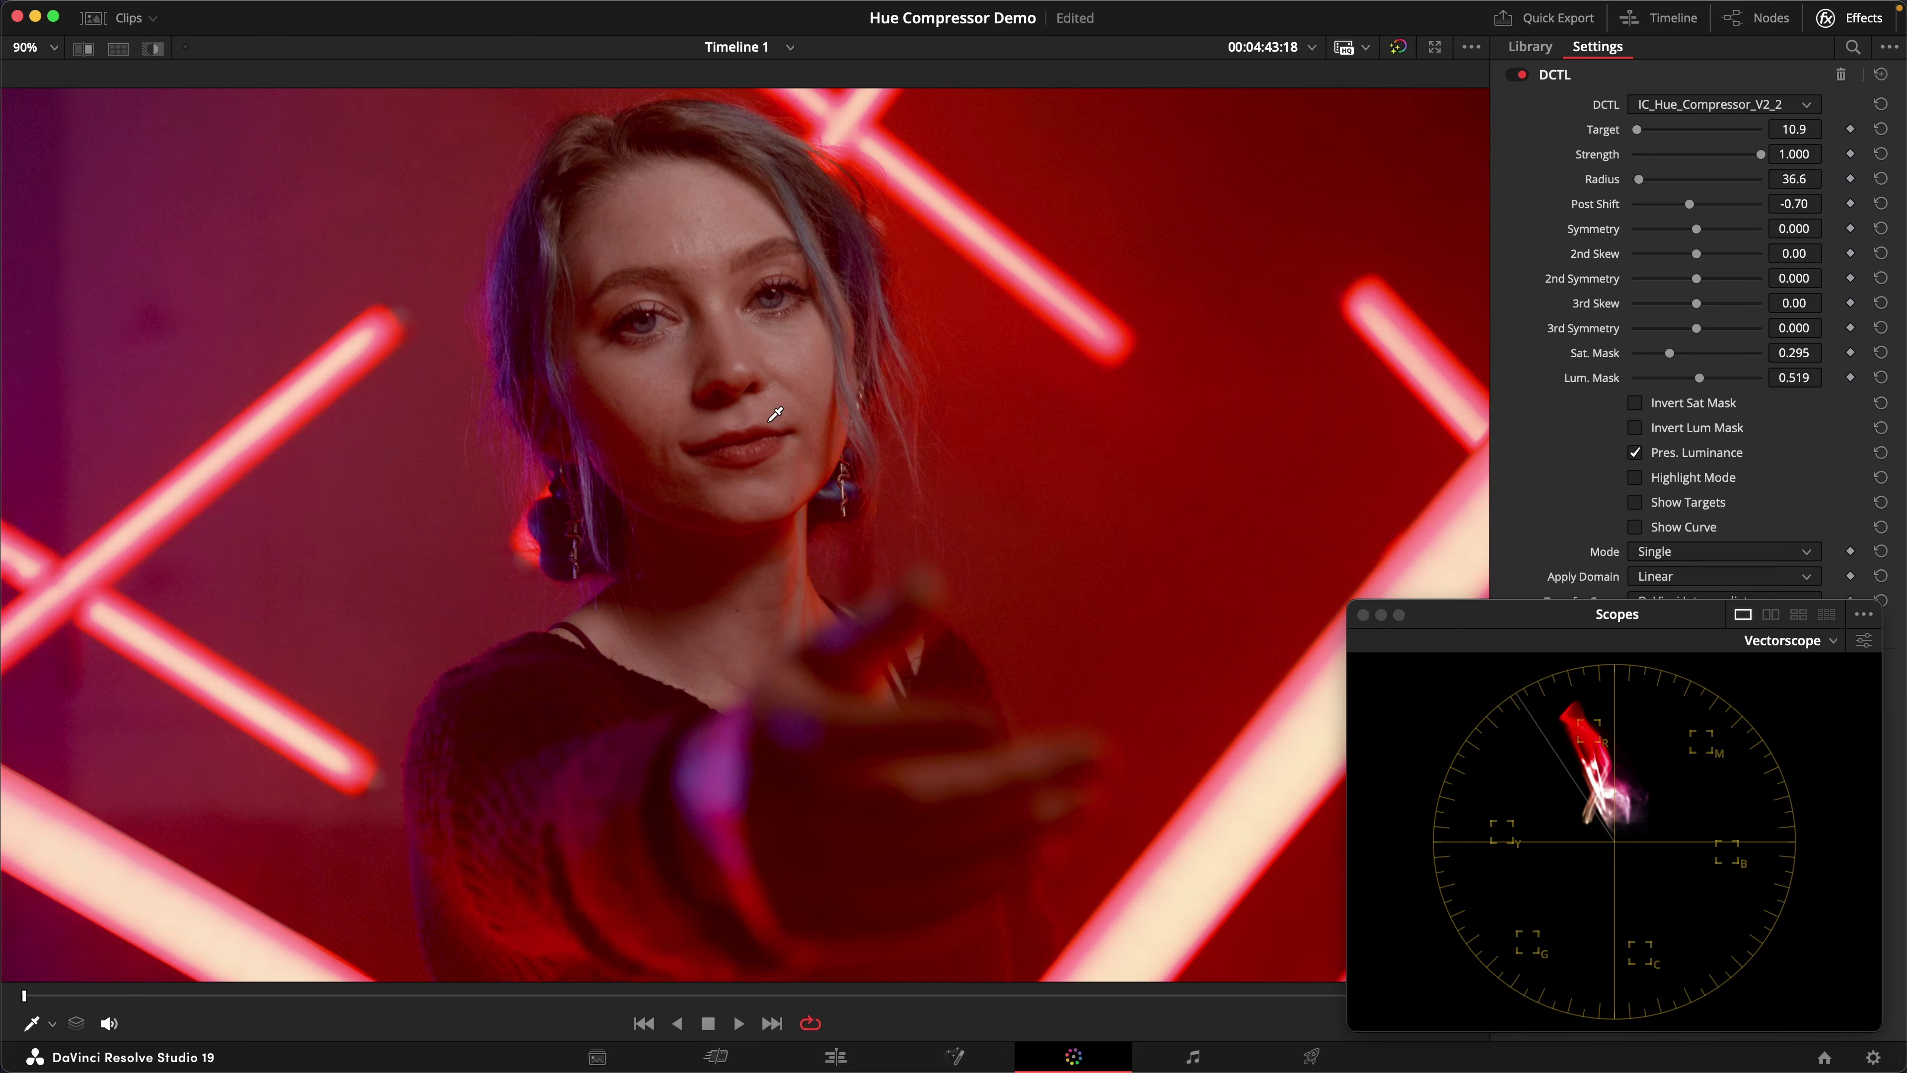
{"action": "scroll", "coordinate": [787, 405], "scroll_direction": "up", "scroll_amount": 2}
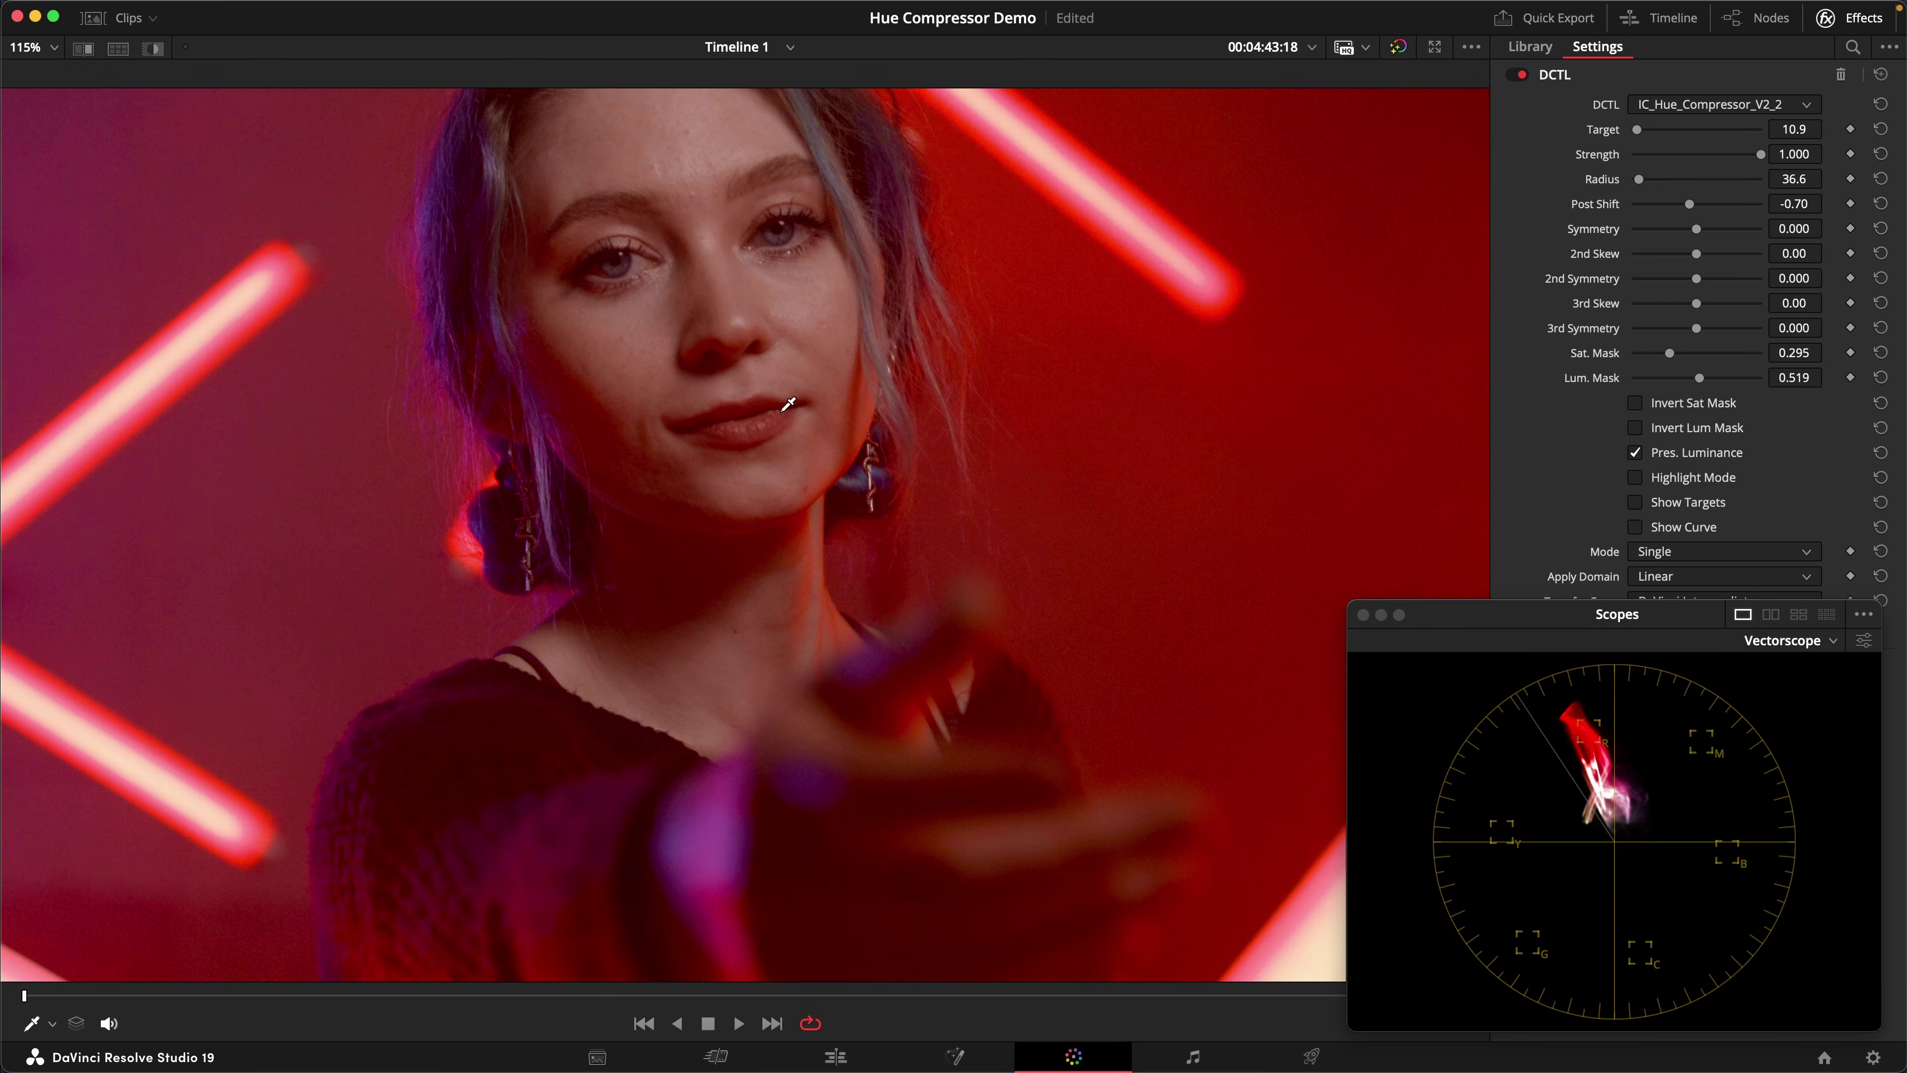
{"action": "scroll", "coordinate": [787, 405], "scroll_direction": "down", "scroll_amount": 3}
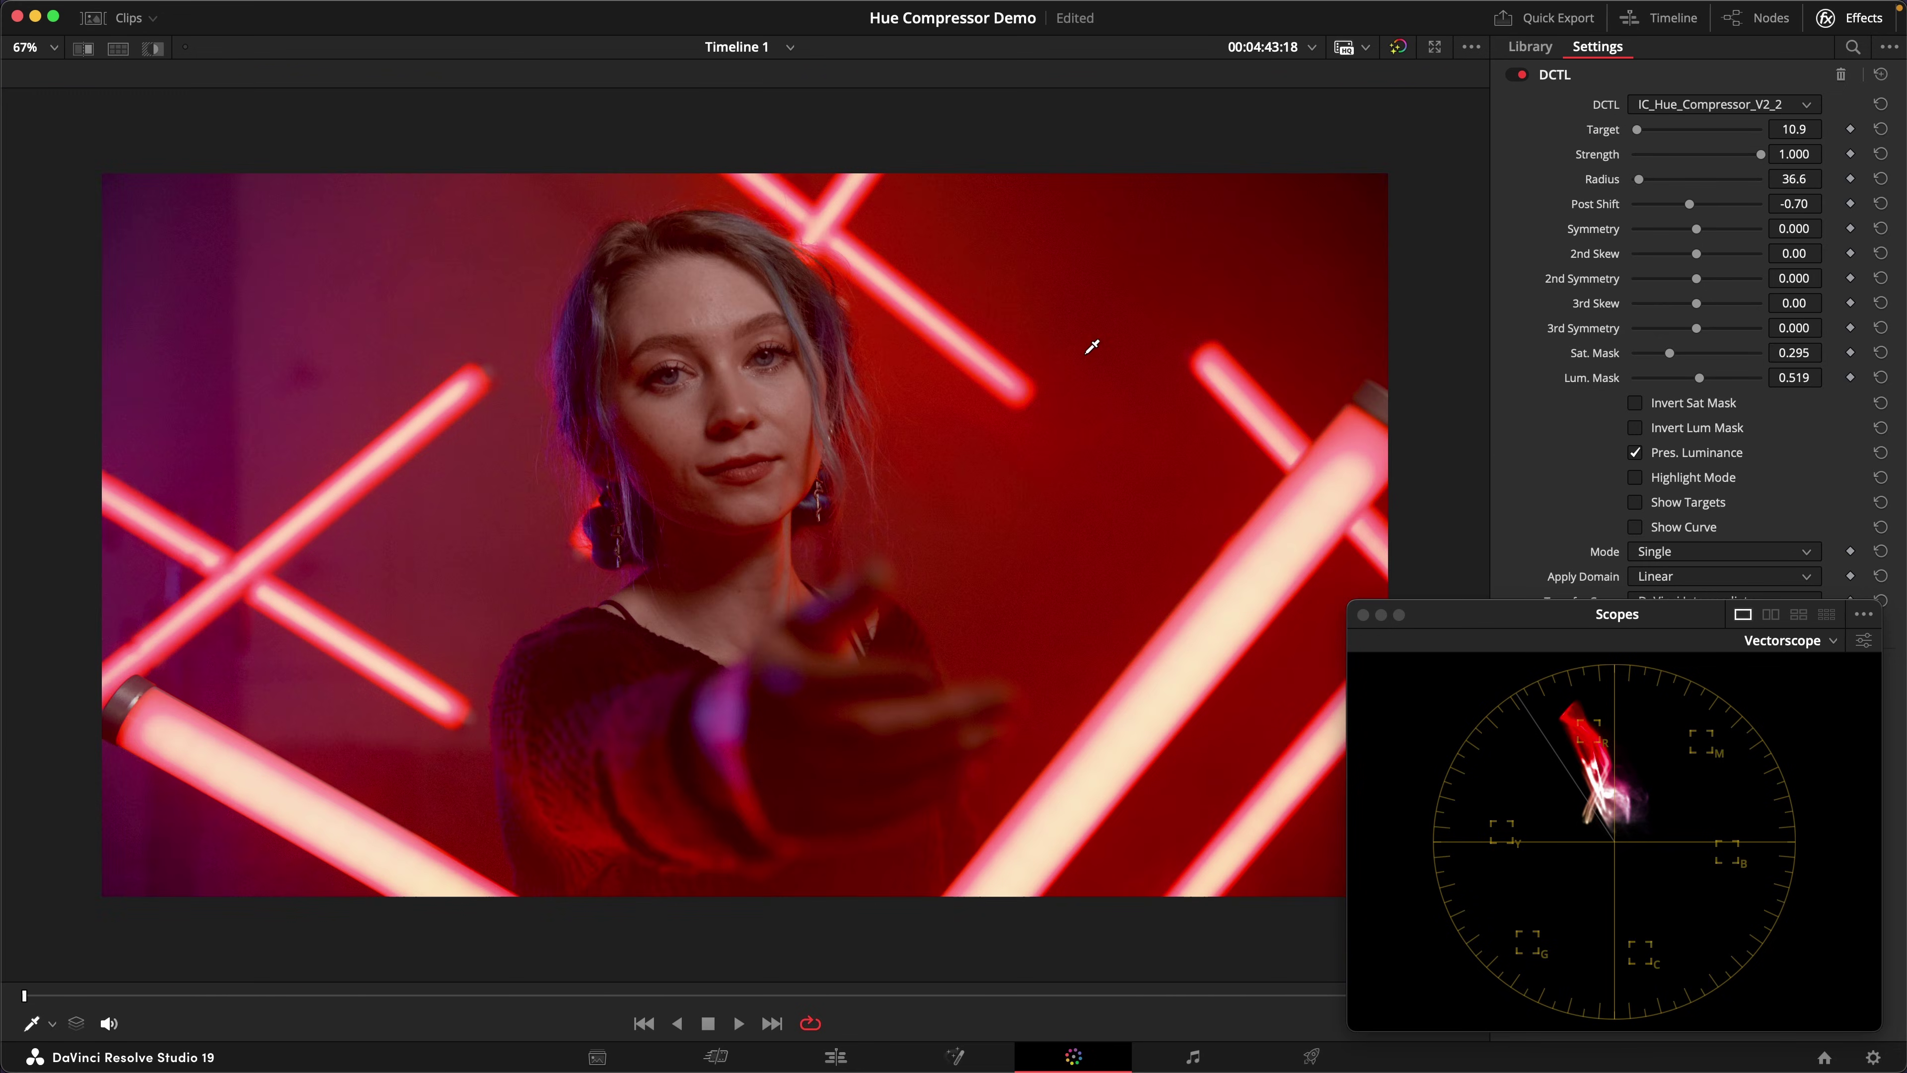
{"action": "scroll", "coordinate": [1170, 296], "scroll_direction": "up", "scroll_amount": 1}
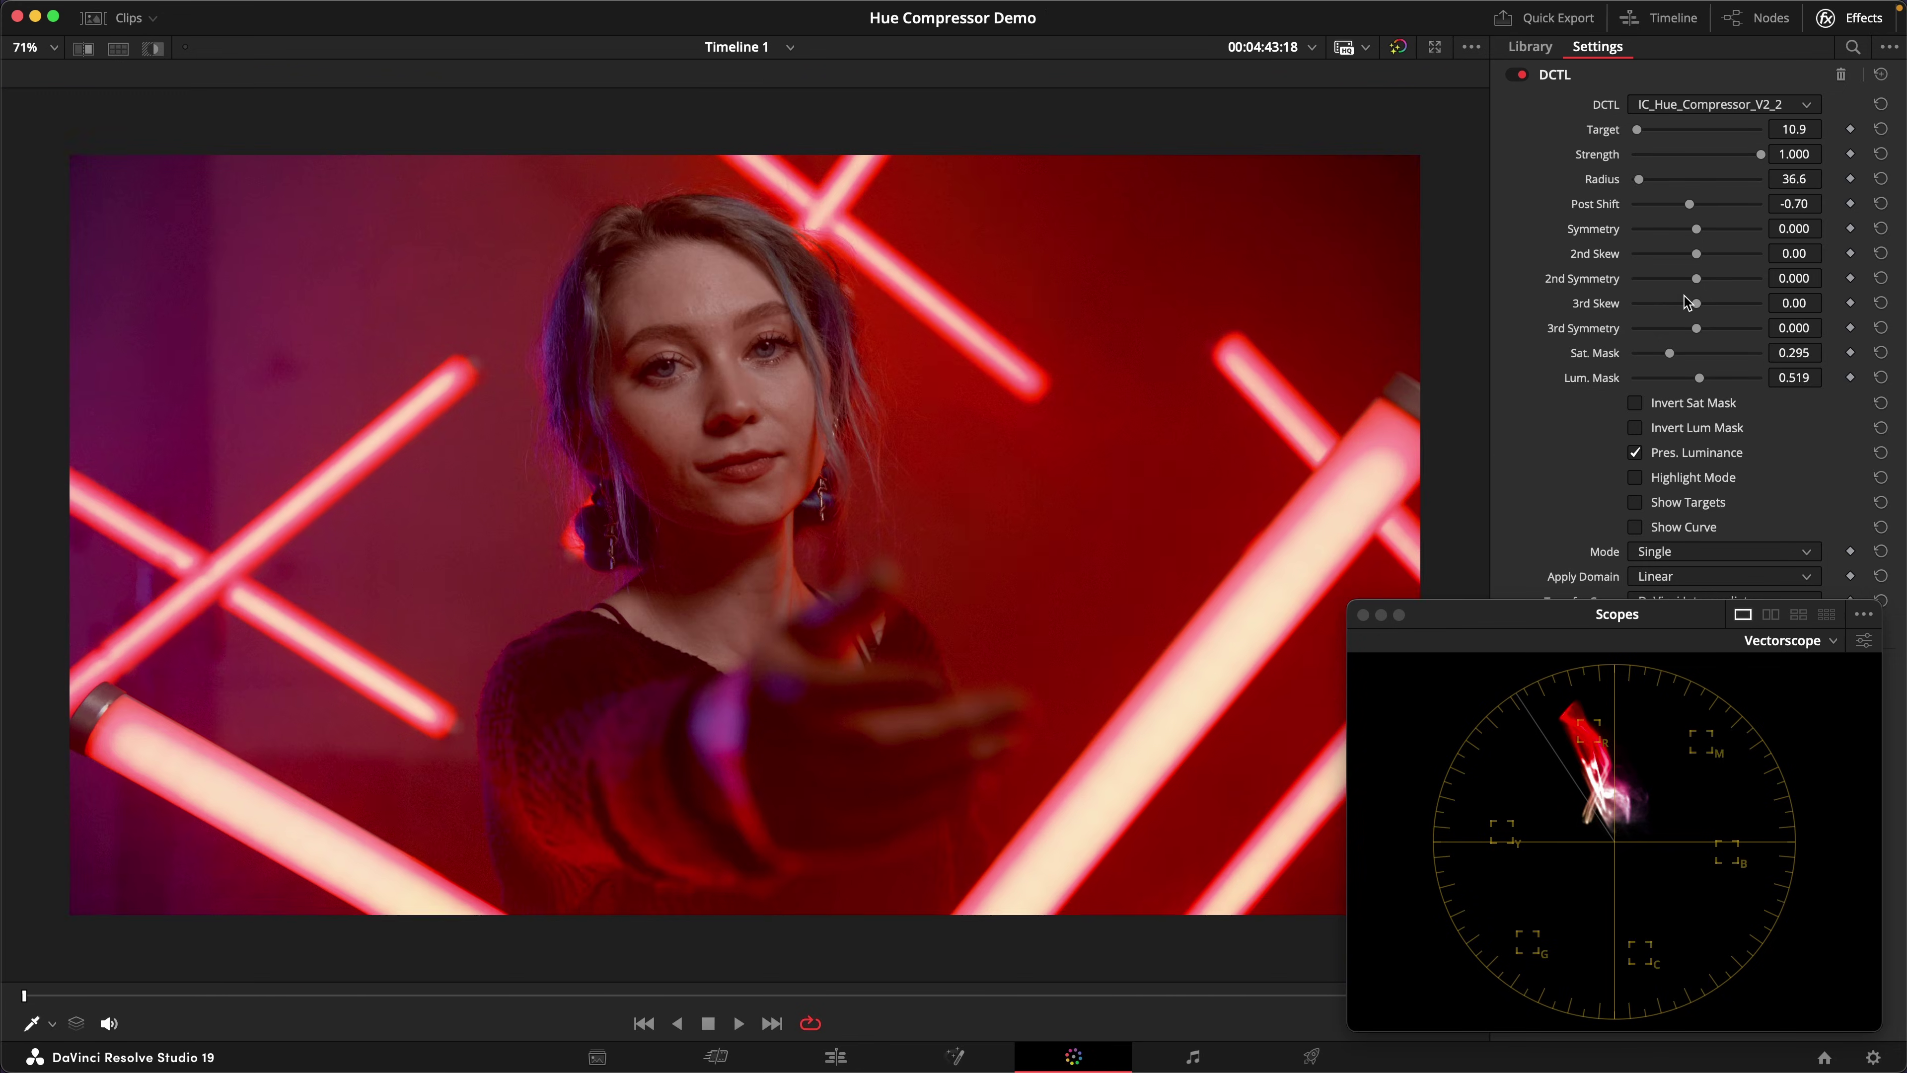
{"action": "left_click_drag", "start_coordinate": [1670, 353], "coordinate": [1718, 381]}
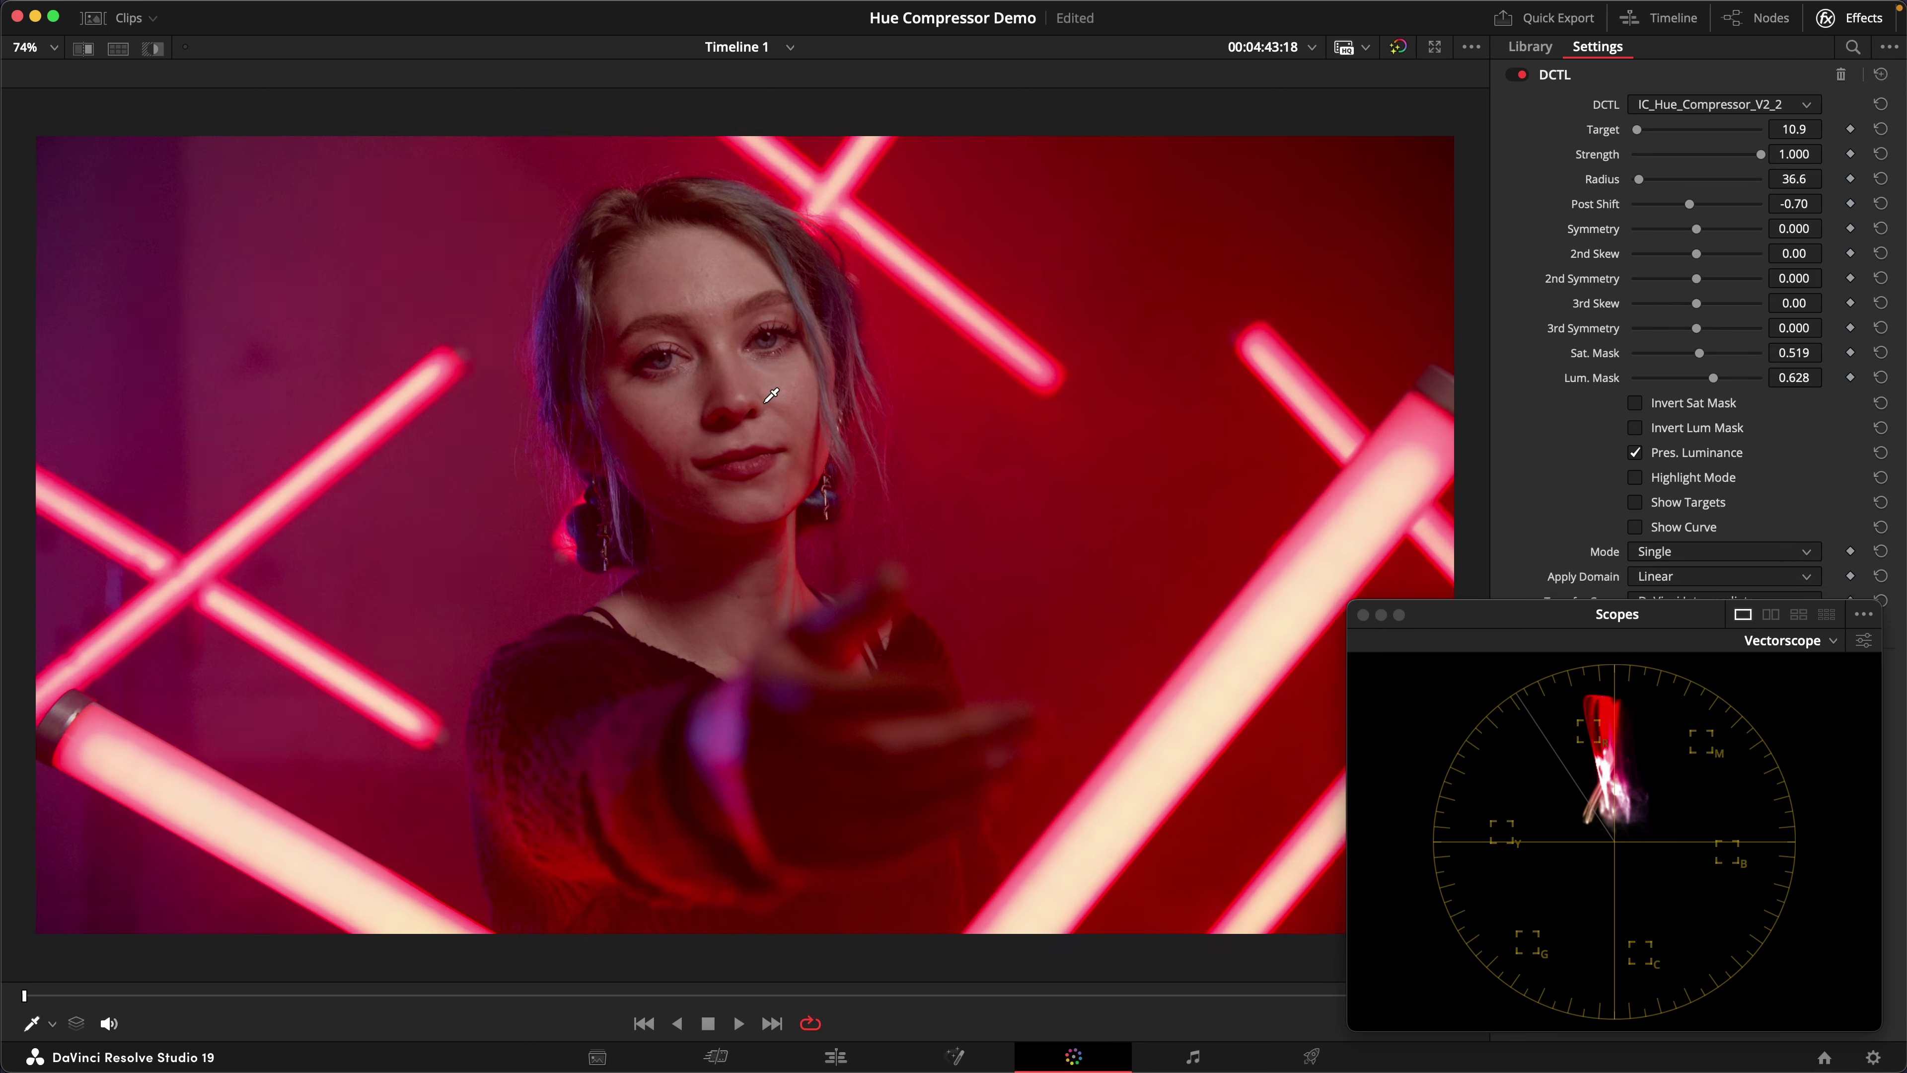
{"action": "scroll", "coordinate": [774, 392], "scroll_direction": "up", "scroll_amount": 5}
{"action": "scroll", "coordinate": [779, 391], "scroll_direction": "up", "scroll_amount": 4}
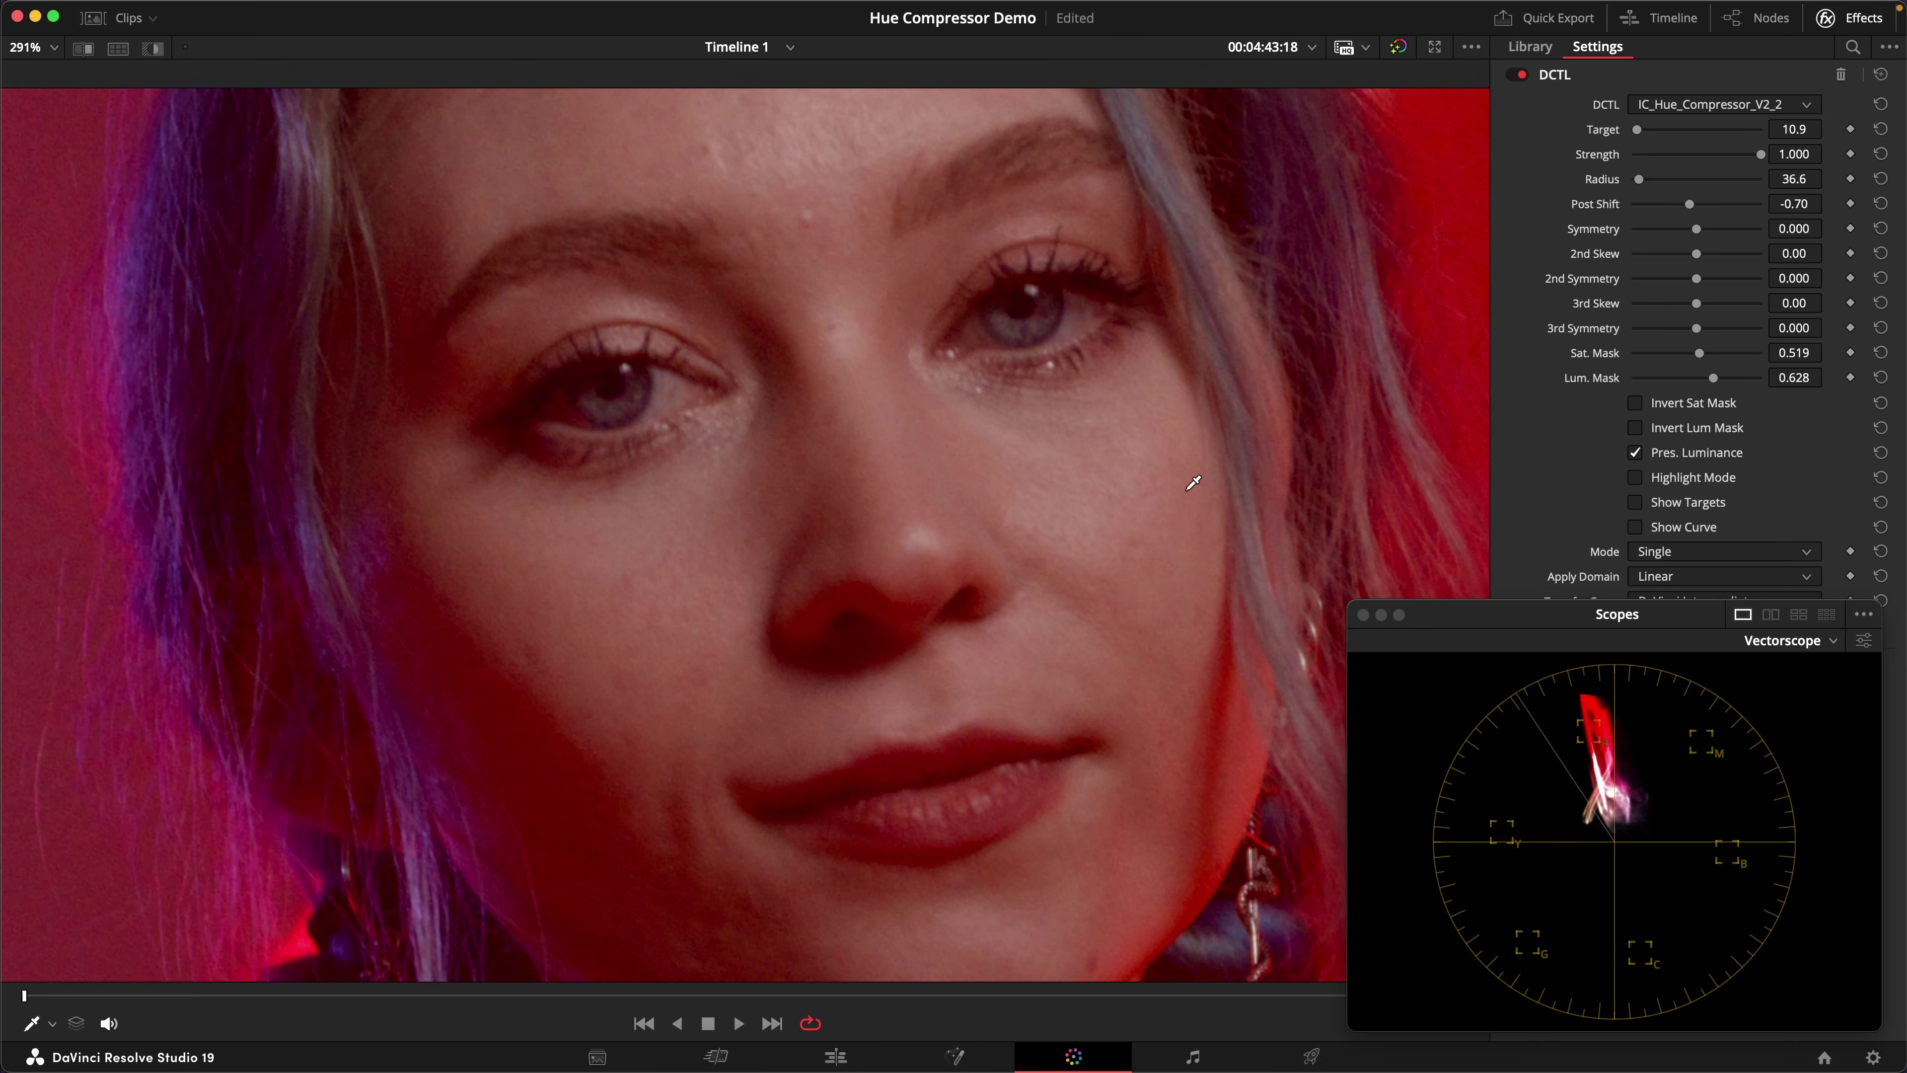
{"action": "scroll", "coordinate": [1360, 431], "scroll_direction": "down", "scroll_amount": 6}
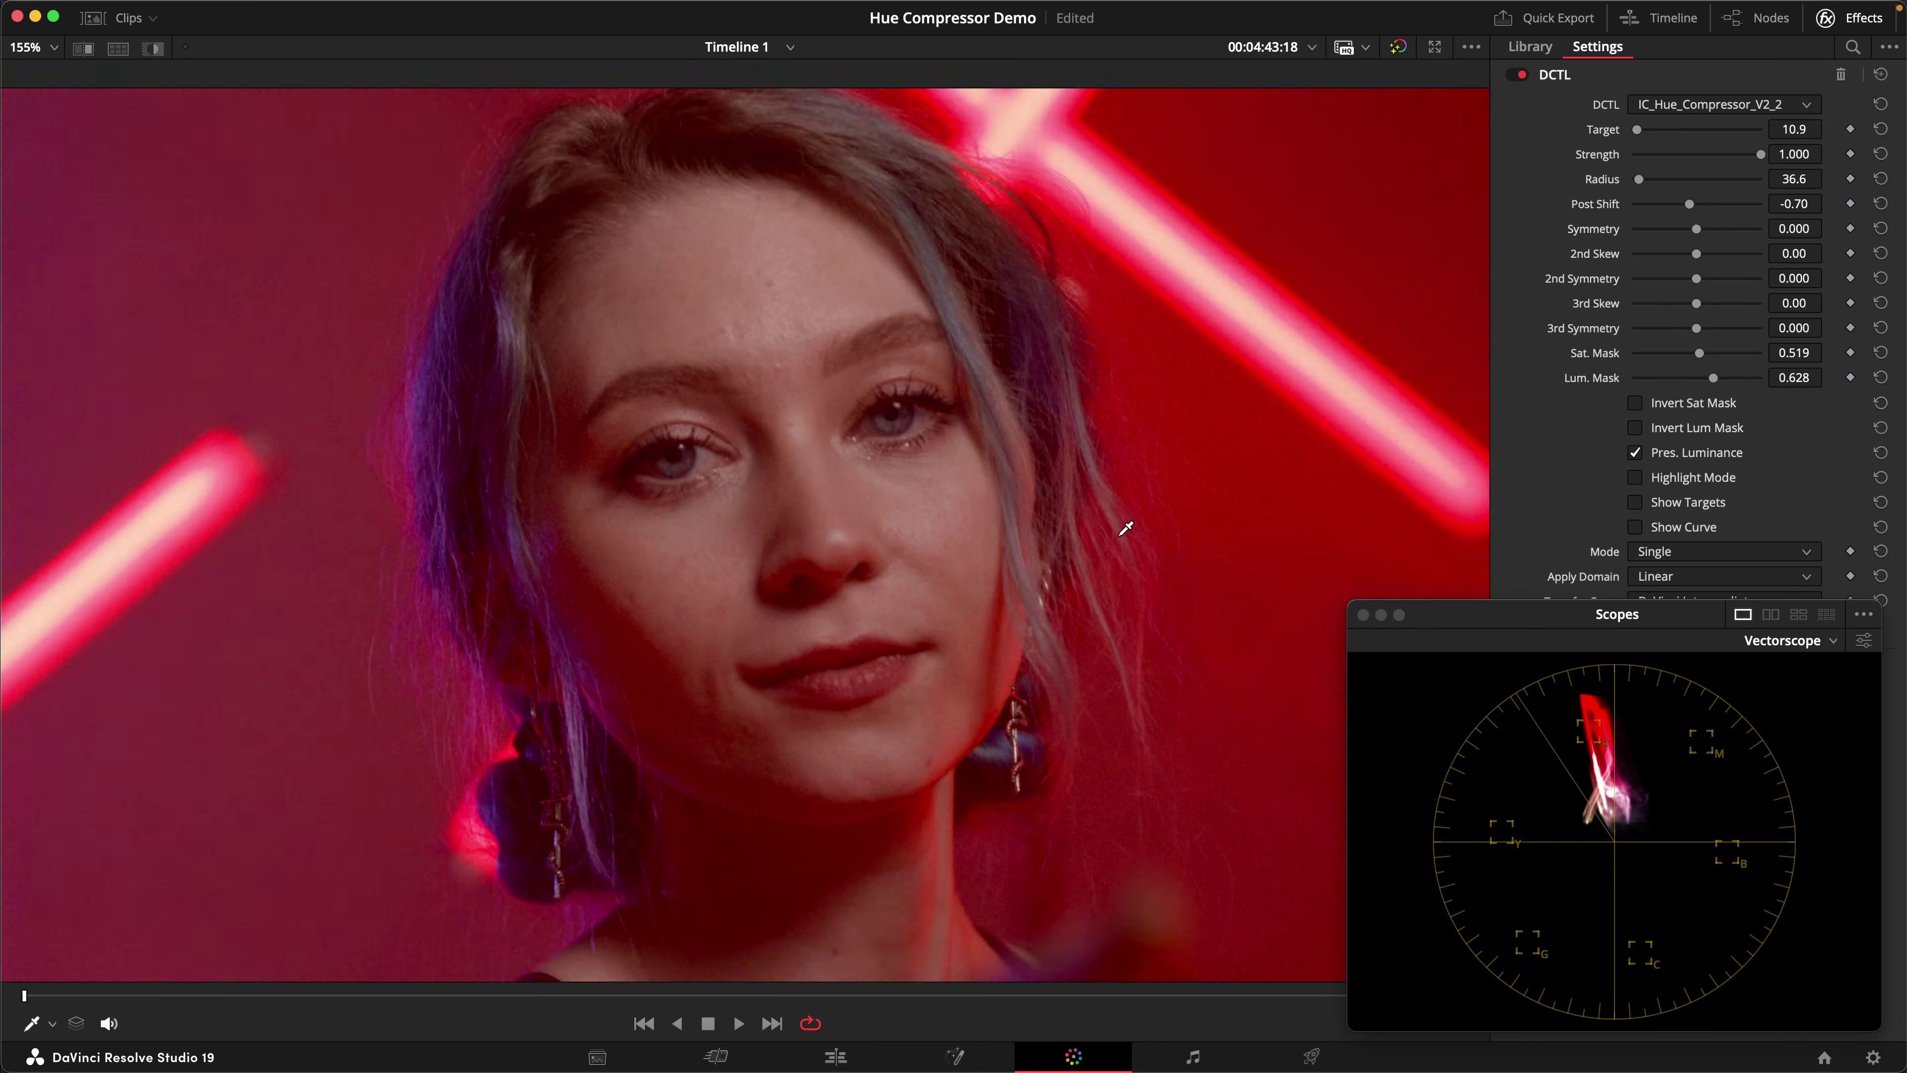
{"action": "scroll", "coordinate": [952, 547], "scroll_direction": "down", "scroll_amount": 1}
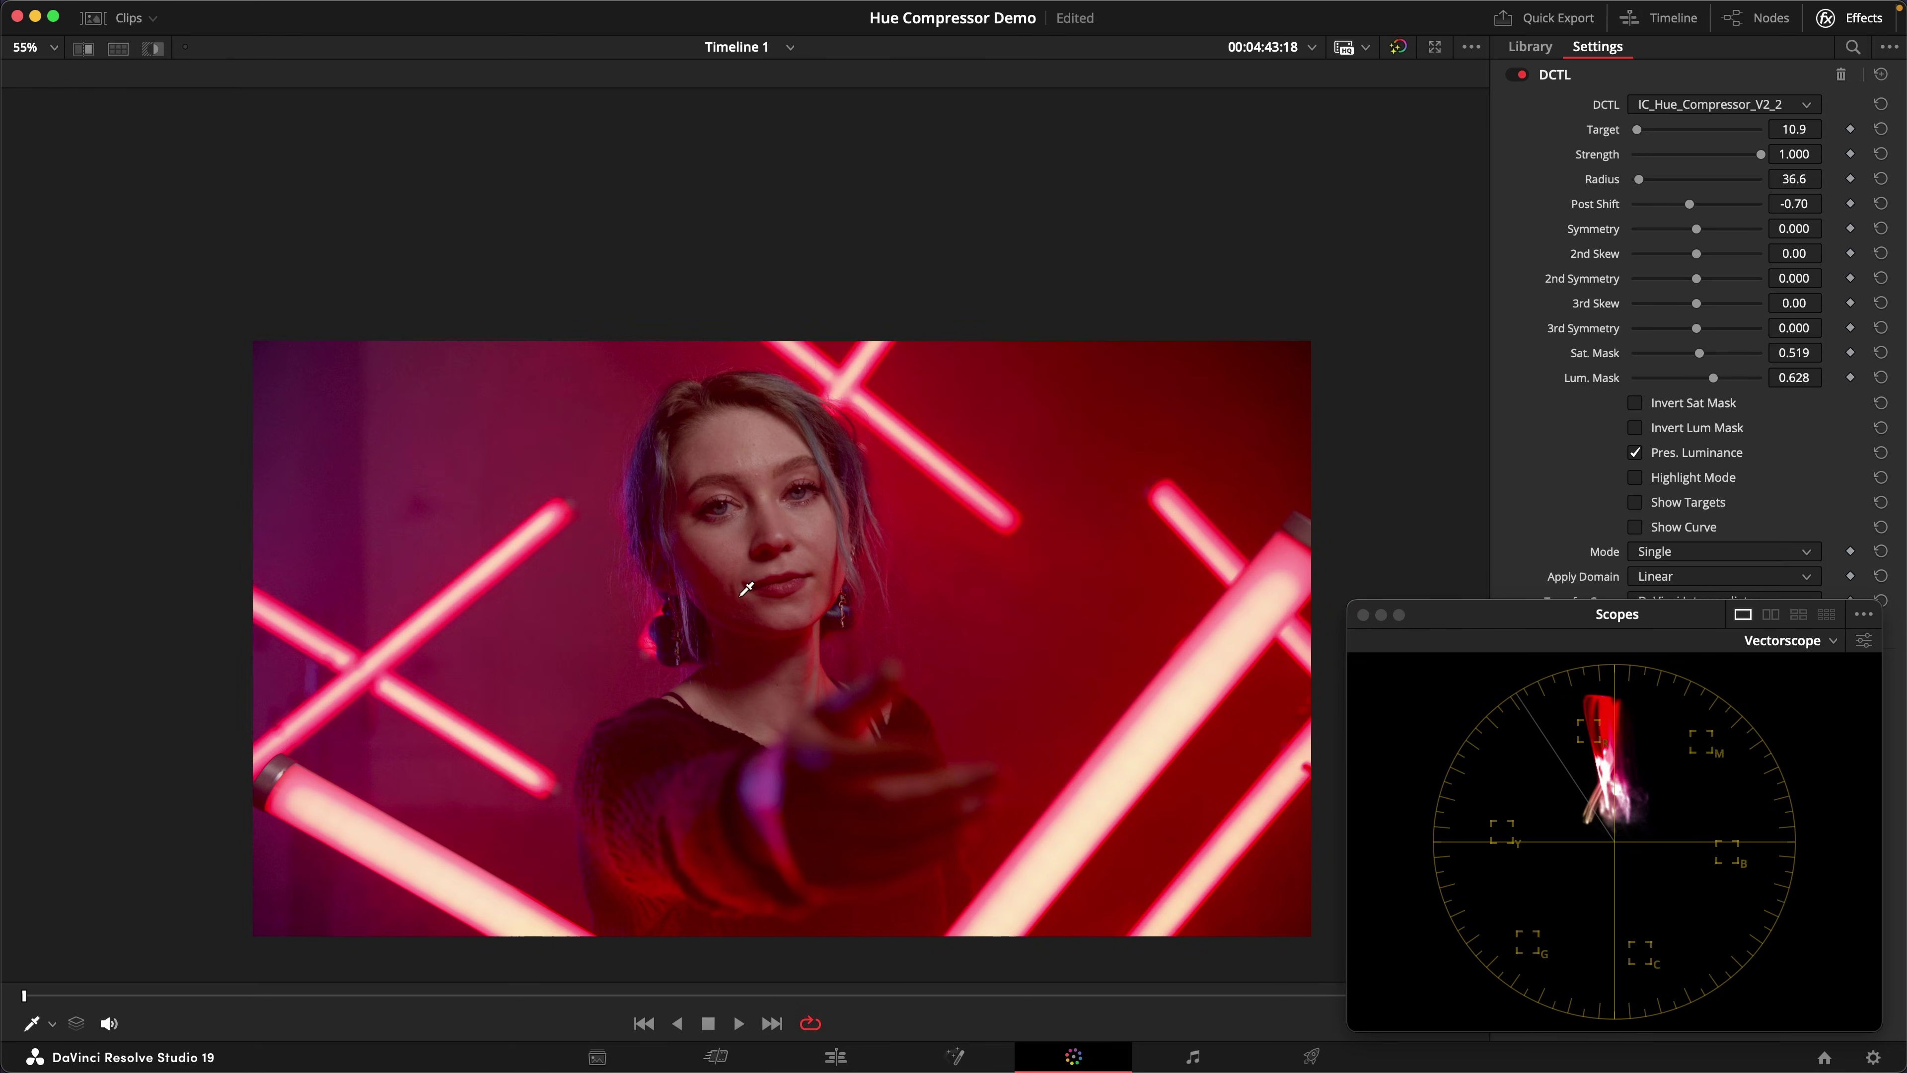
{"action": "scroll", "coordinate": [730, 636], "scroll_direction": "up", "scroll_amount": 5}
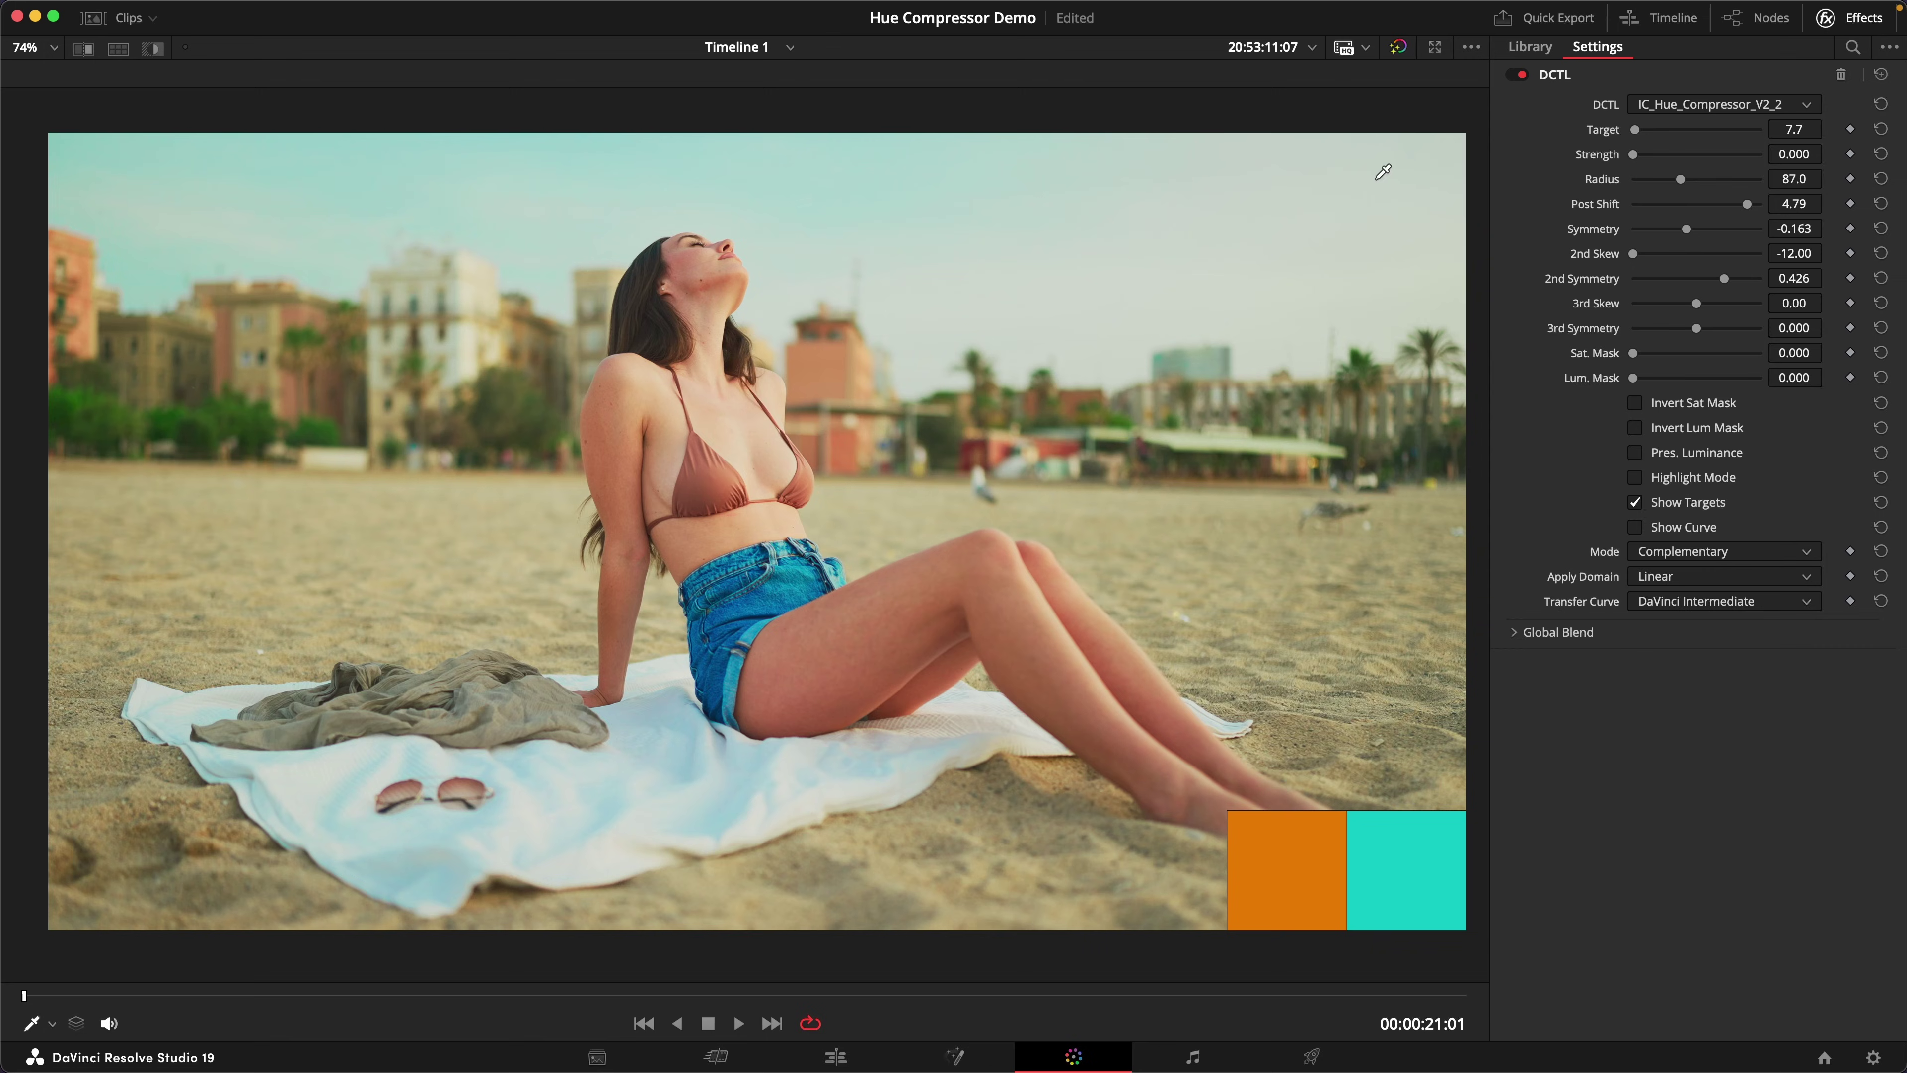
Revert Radius and 2nd Symmetry to defaults, set Strength to 1.000, and enlarge the viewer.
{"action": "key", "text": "super+z"}
{"action": "key", "text": "super+z"}
{"action": "left_click_drag", "start_coordinate": [1794, 154], "coordinate": [1824, 154]}
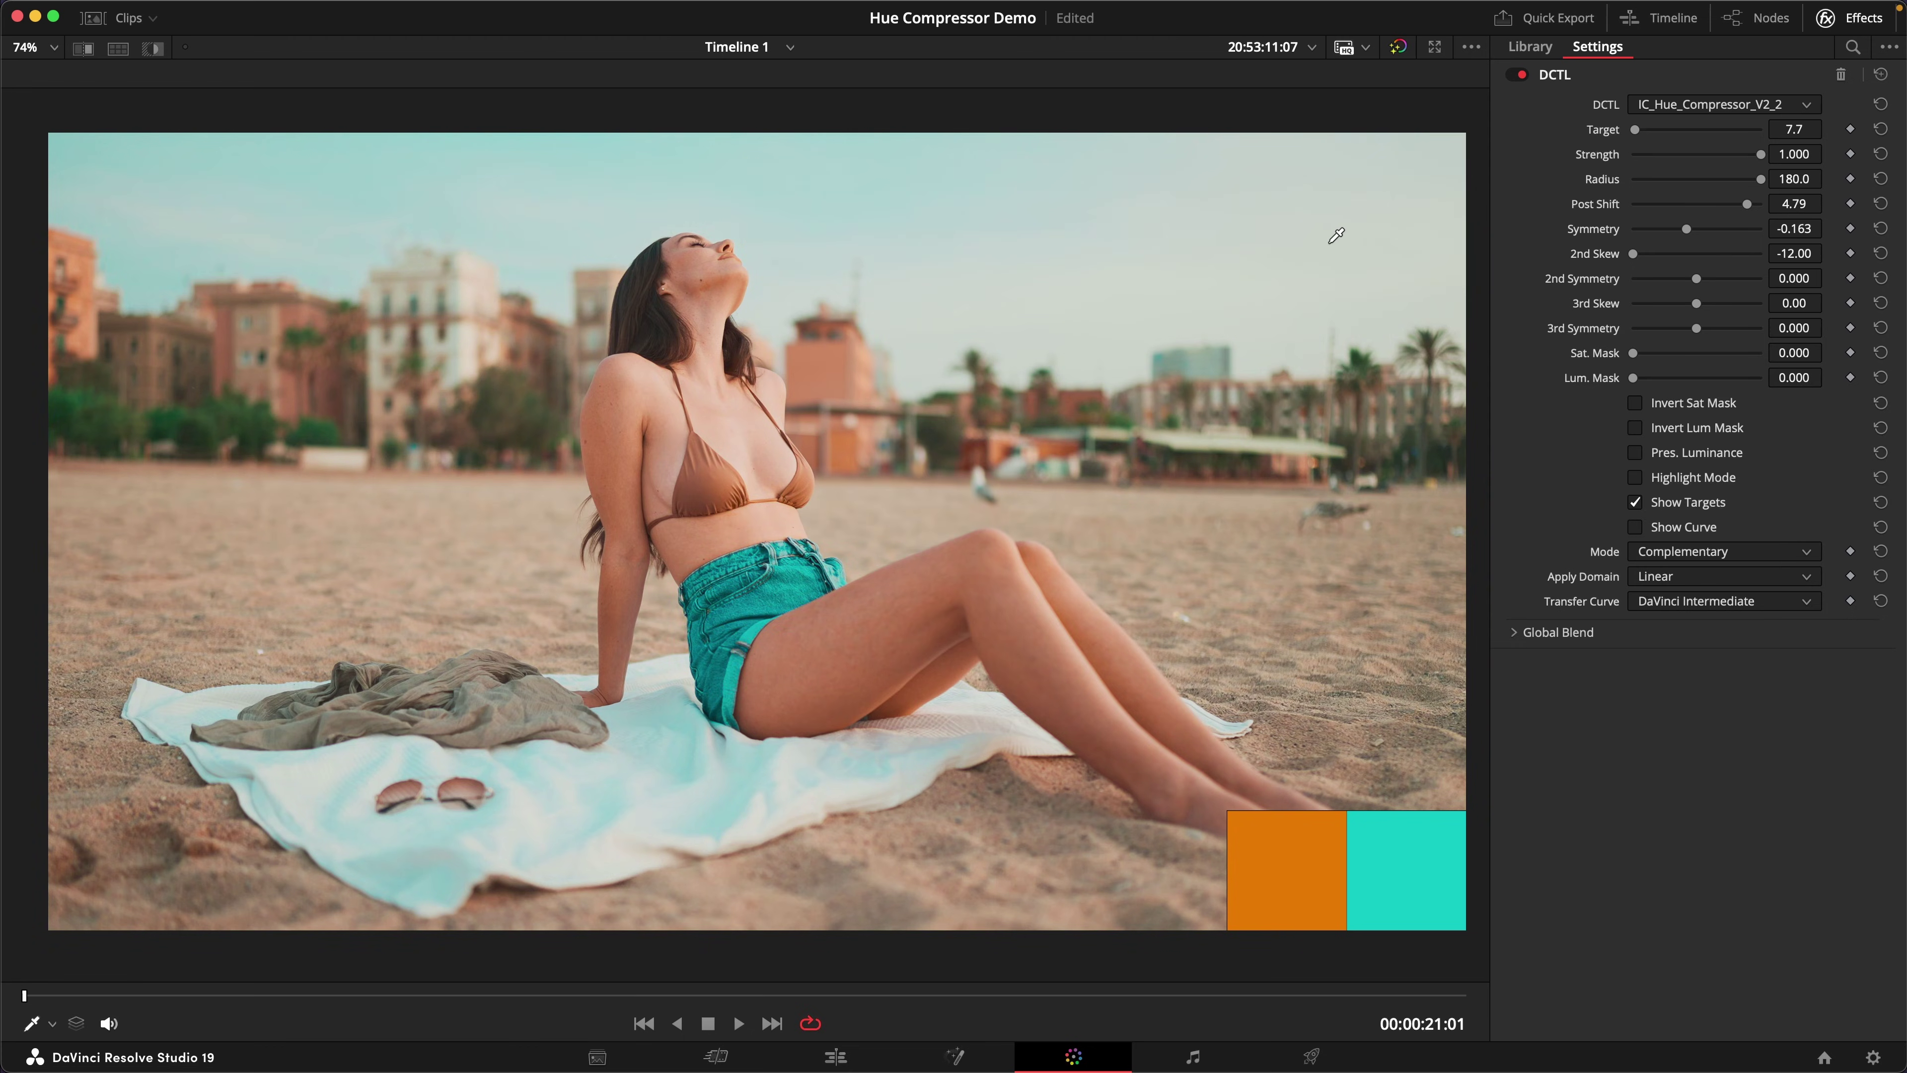
{"action": "key", "text": "shift+z"}
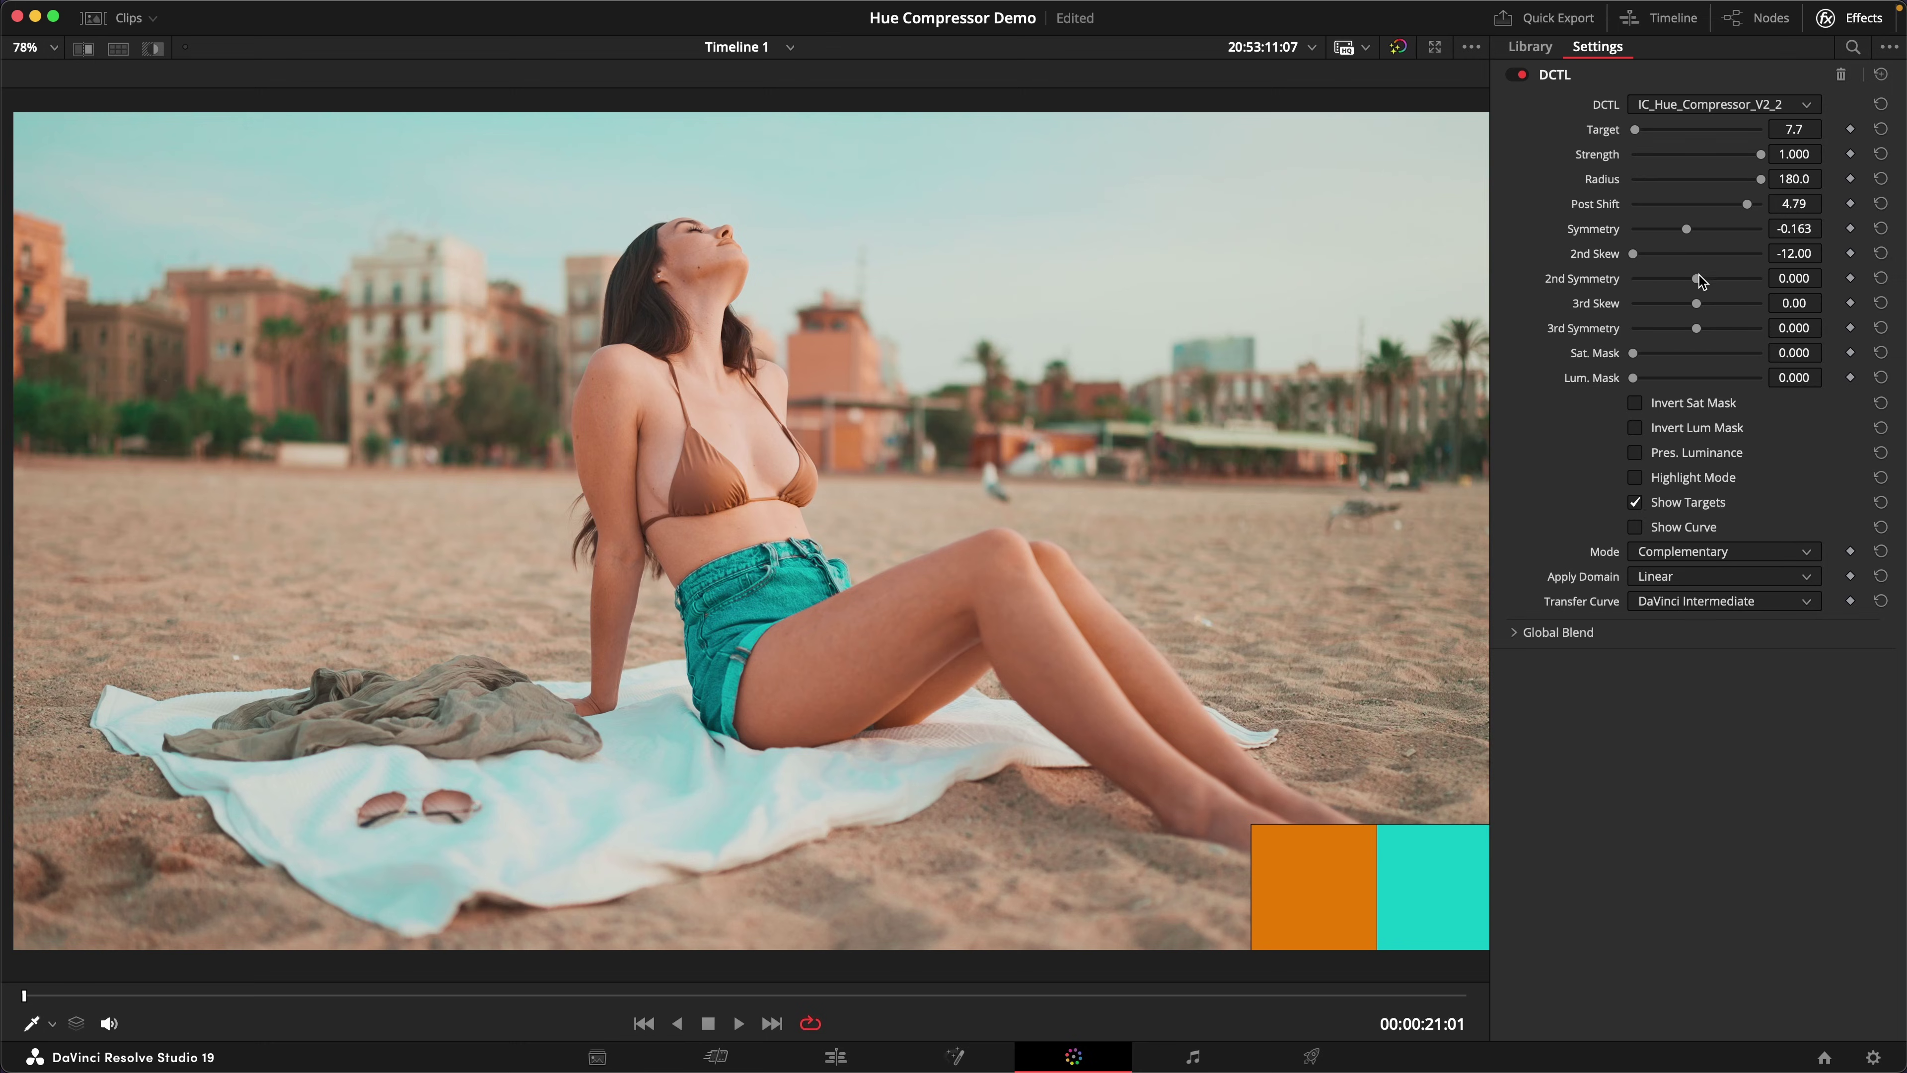
With Highlight Mode on, set 2nd Symmetry to 1.000 and Symmetry to -0.519.
{"action": "left_click", "coordinate": [1674, 480]}
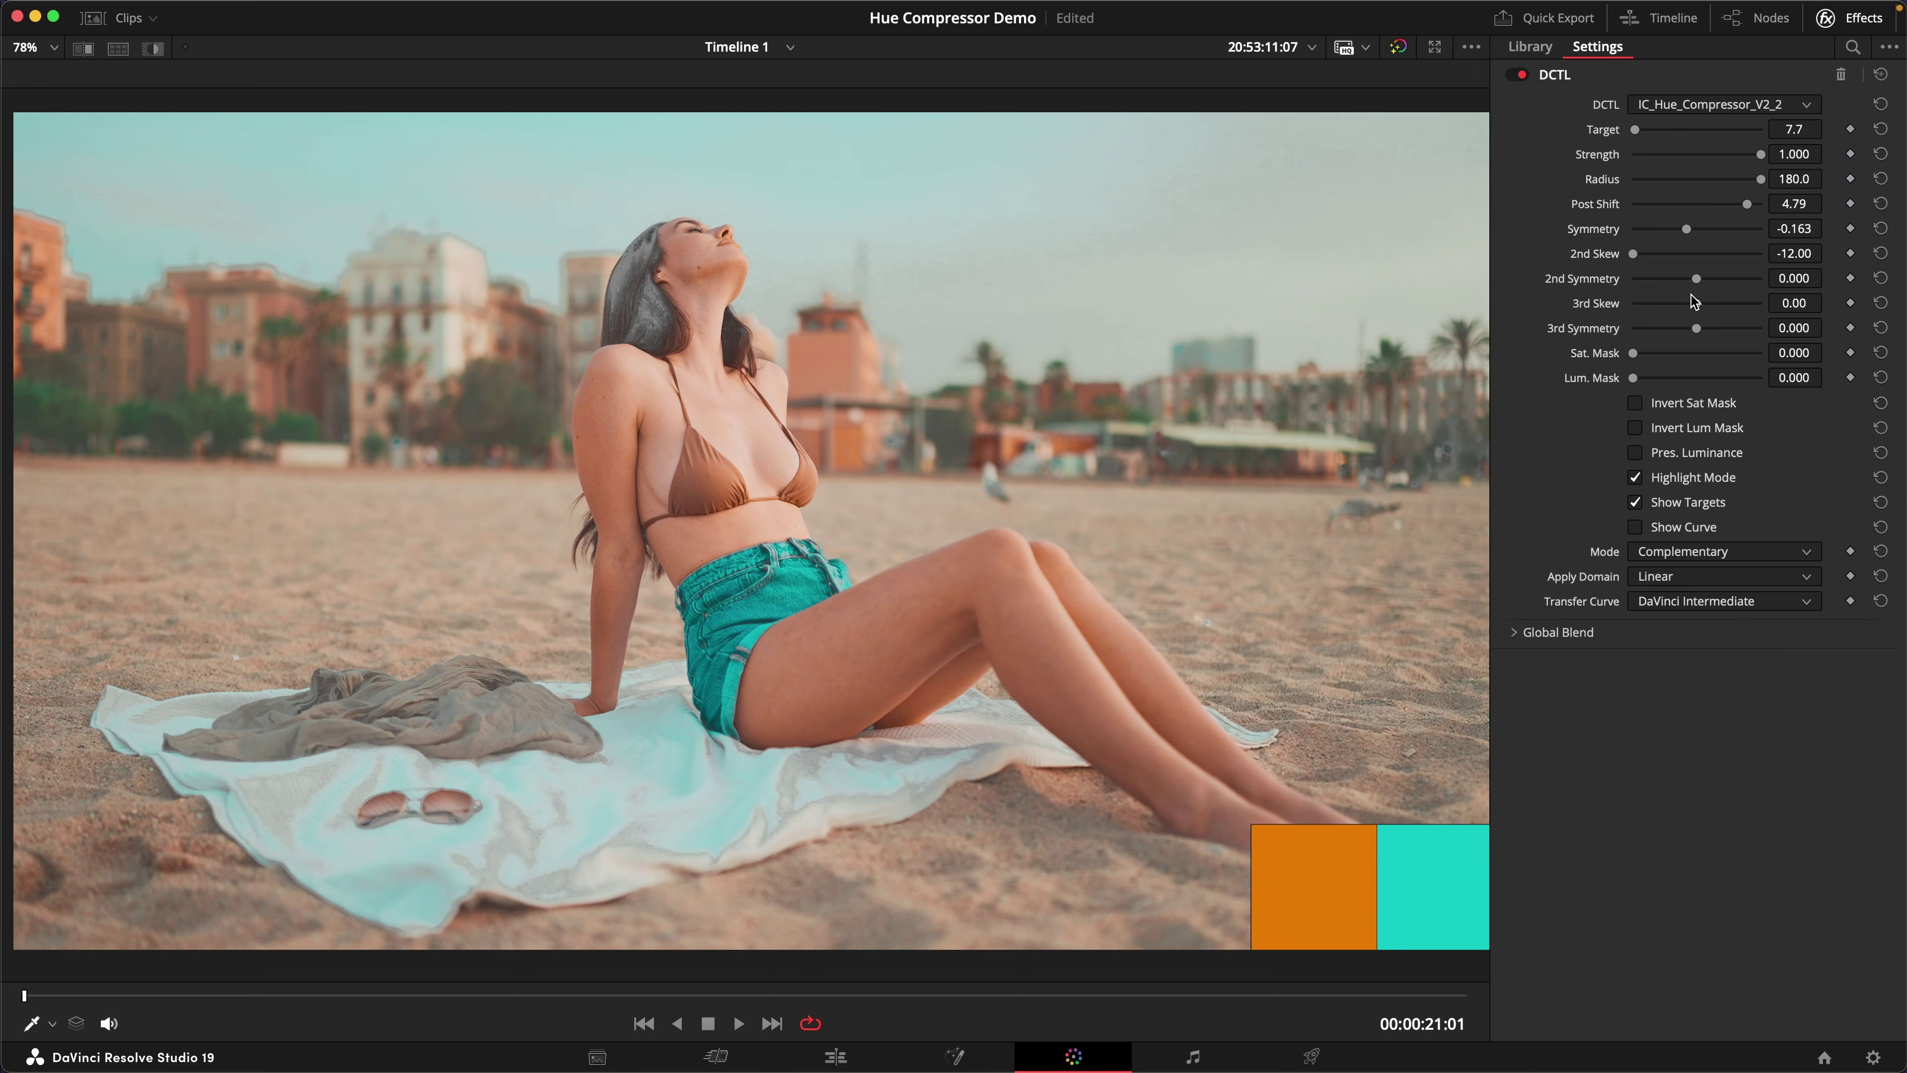
{"action": "left_click_drag", "start_coordinate": [1696, 278], "coordinate": [1761, 283]}
{"action": "left_click", "coordinate": [1697, 229]}
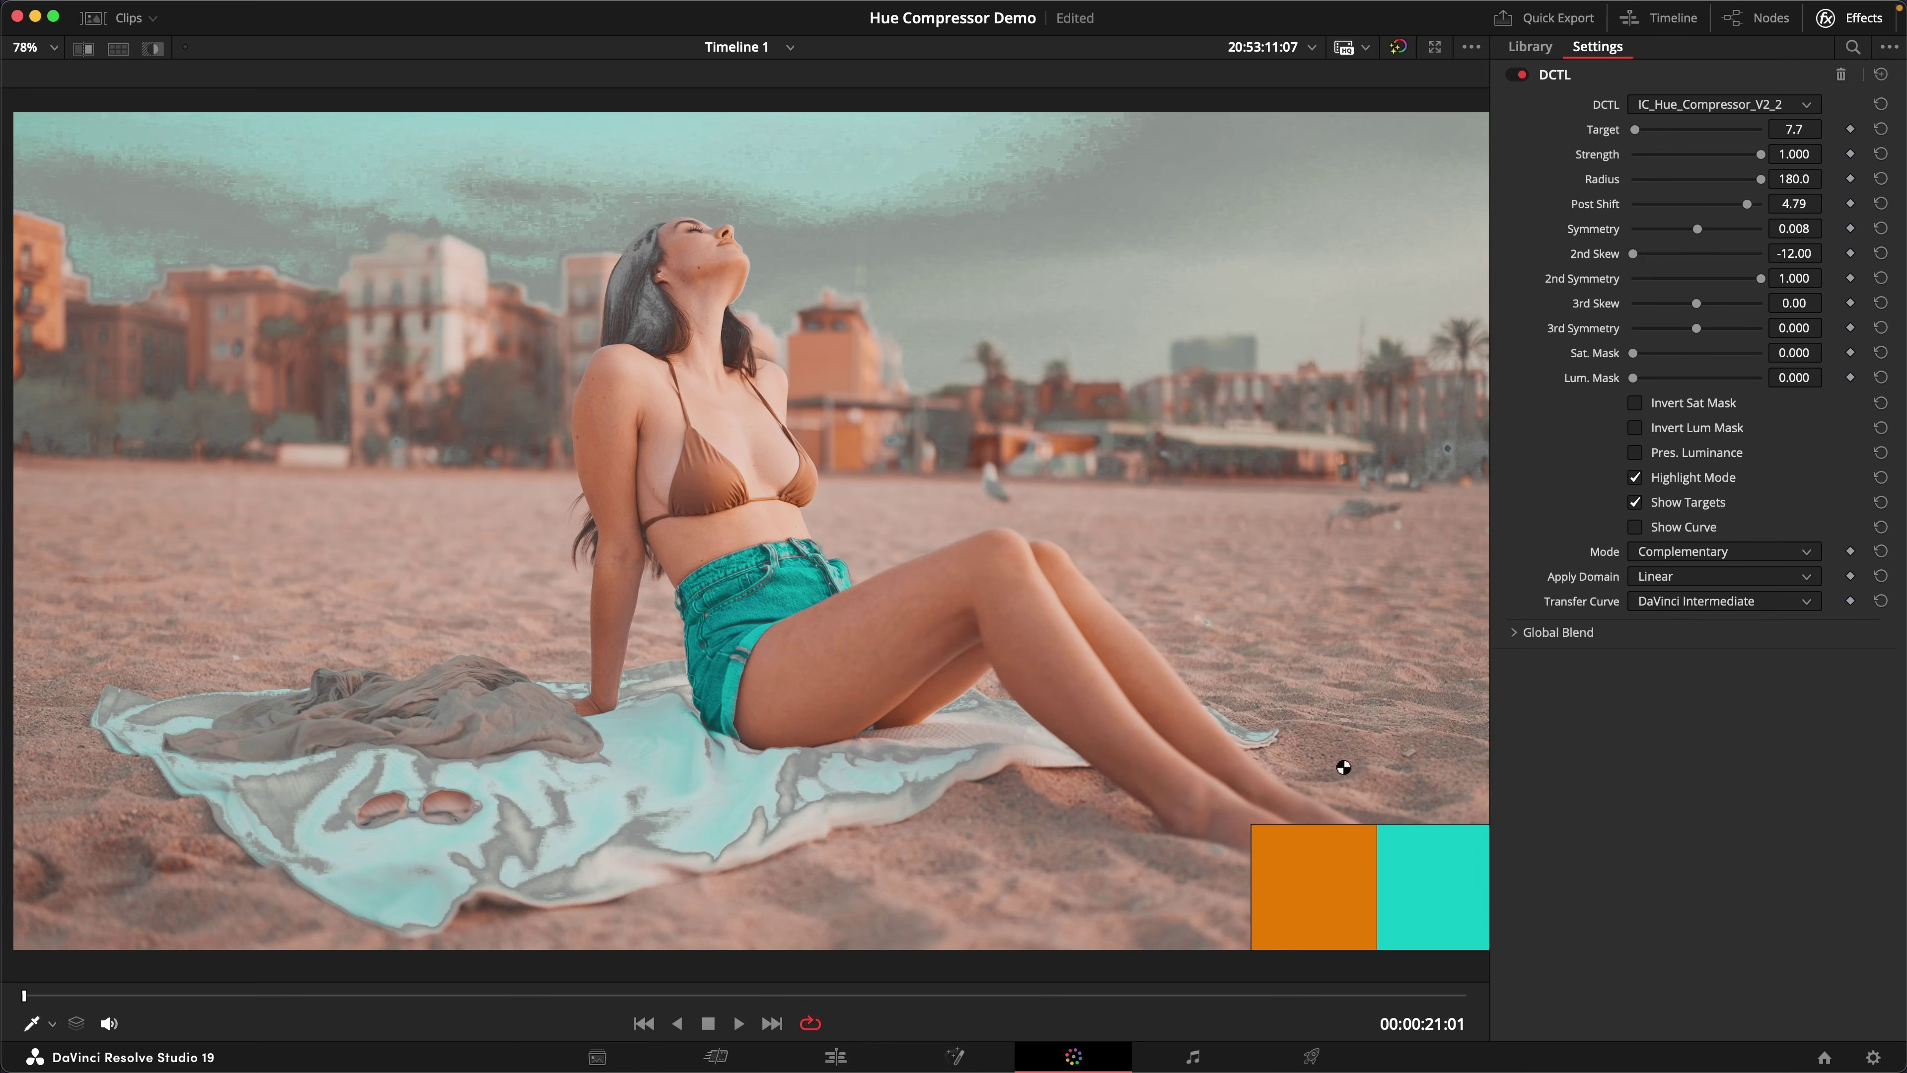
{"action": "left_click_drag", "start_coordinate": [1688, 231], "coordinate": [1664, 227]}
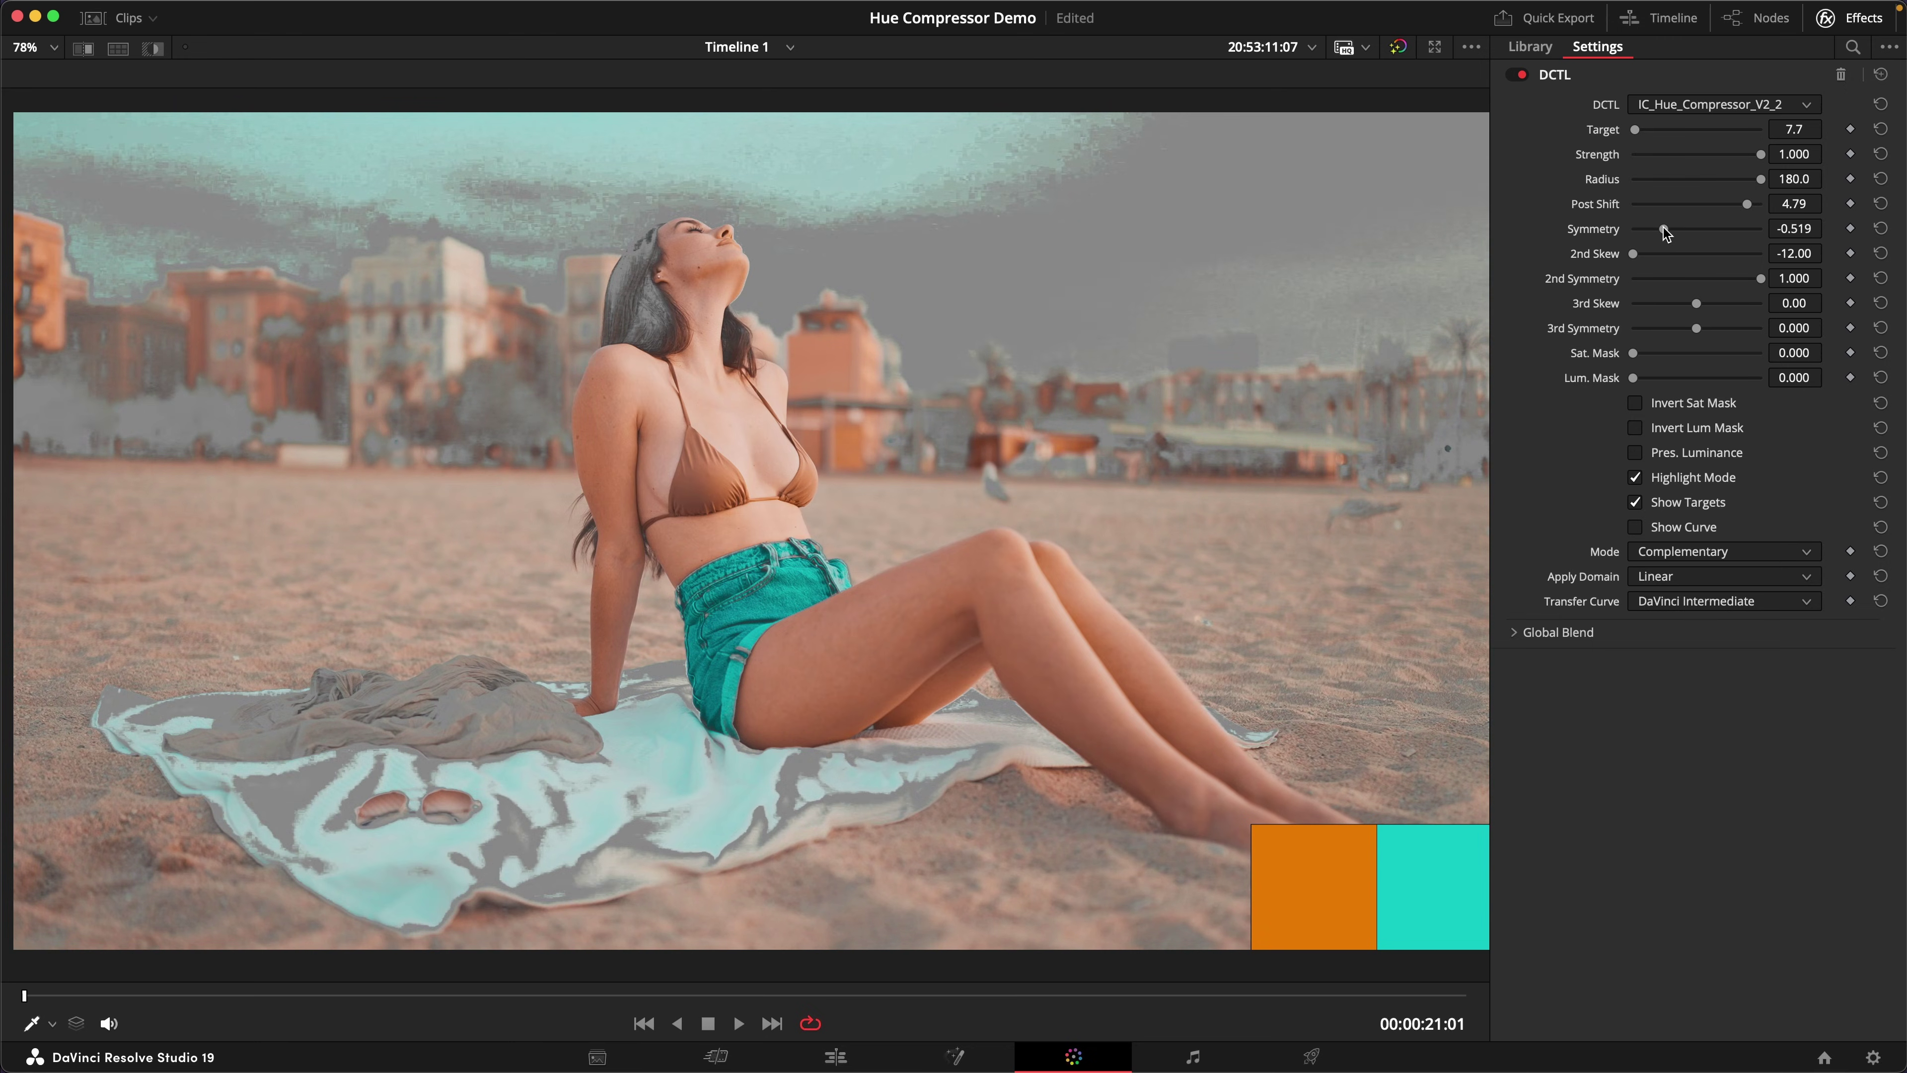
Turn Highlight Mode off to view the normal graded beach clip.
{"action": "left_click", "coordinate": [1675, 476]}
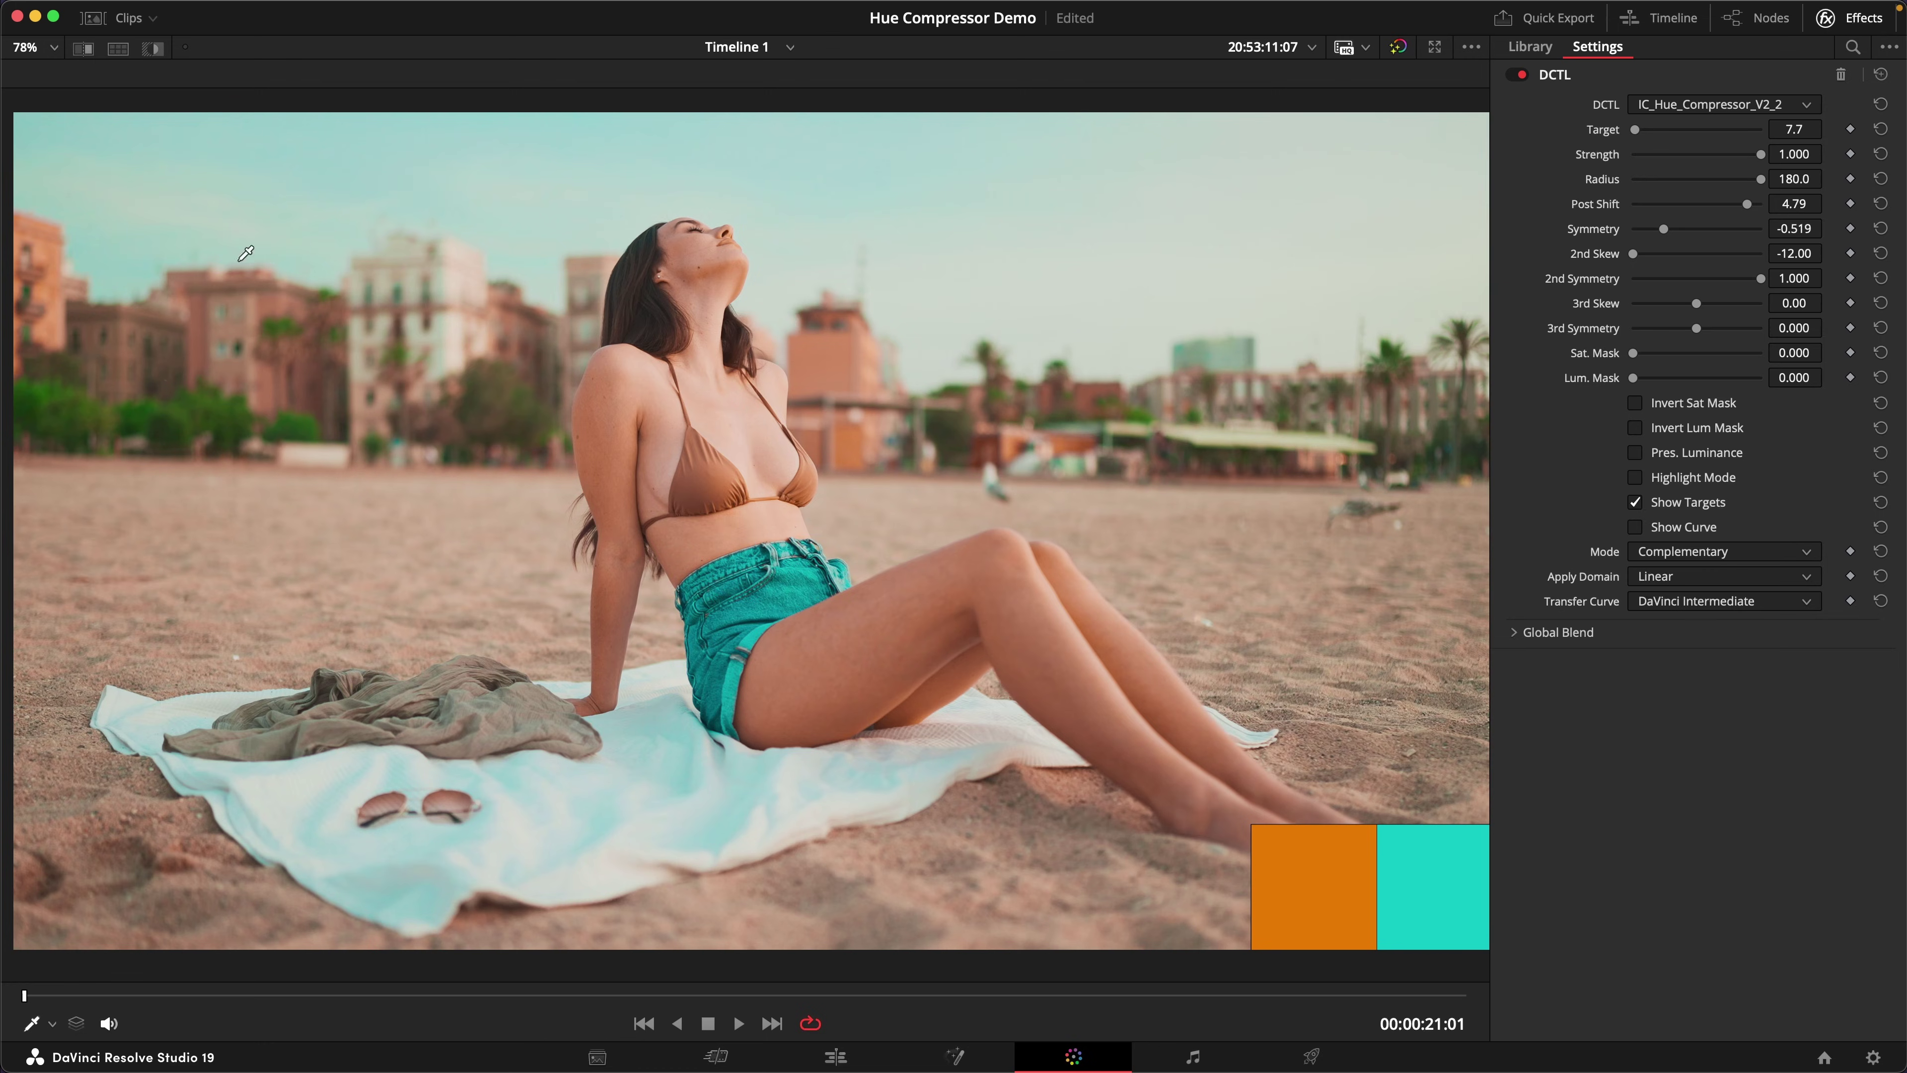
{"action": "scroll", "coordinate": [1238, 519], "scroll_direction": "down", "scroll_amount": 2}
{"action": "scroll", "coordinate": [1239, 519], "scroll_direction": "up", "scroll_amount": 1}
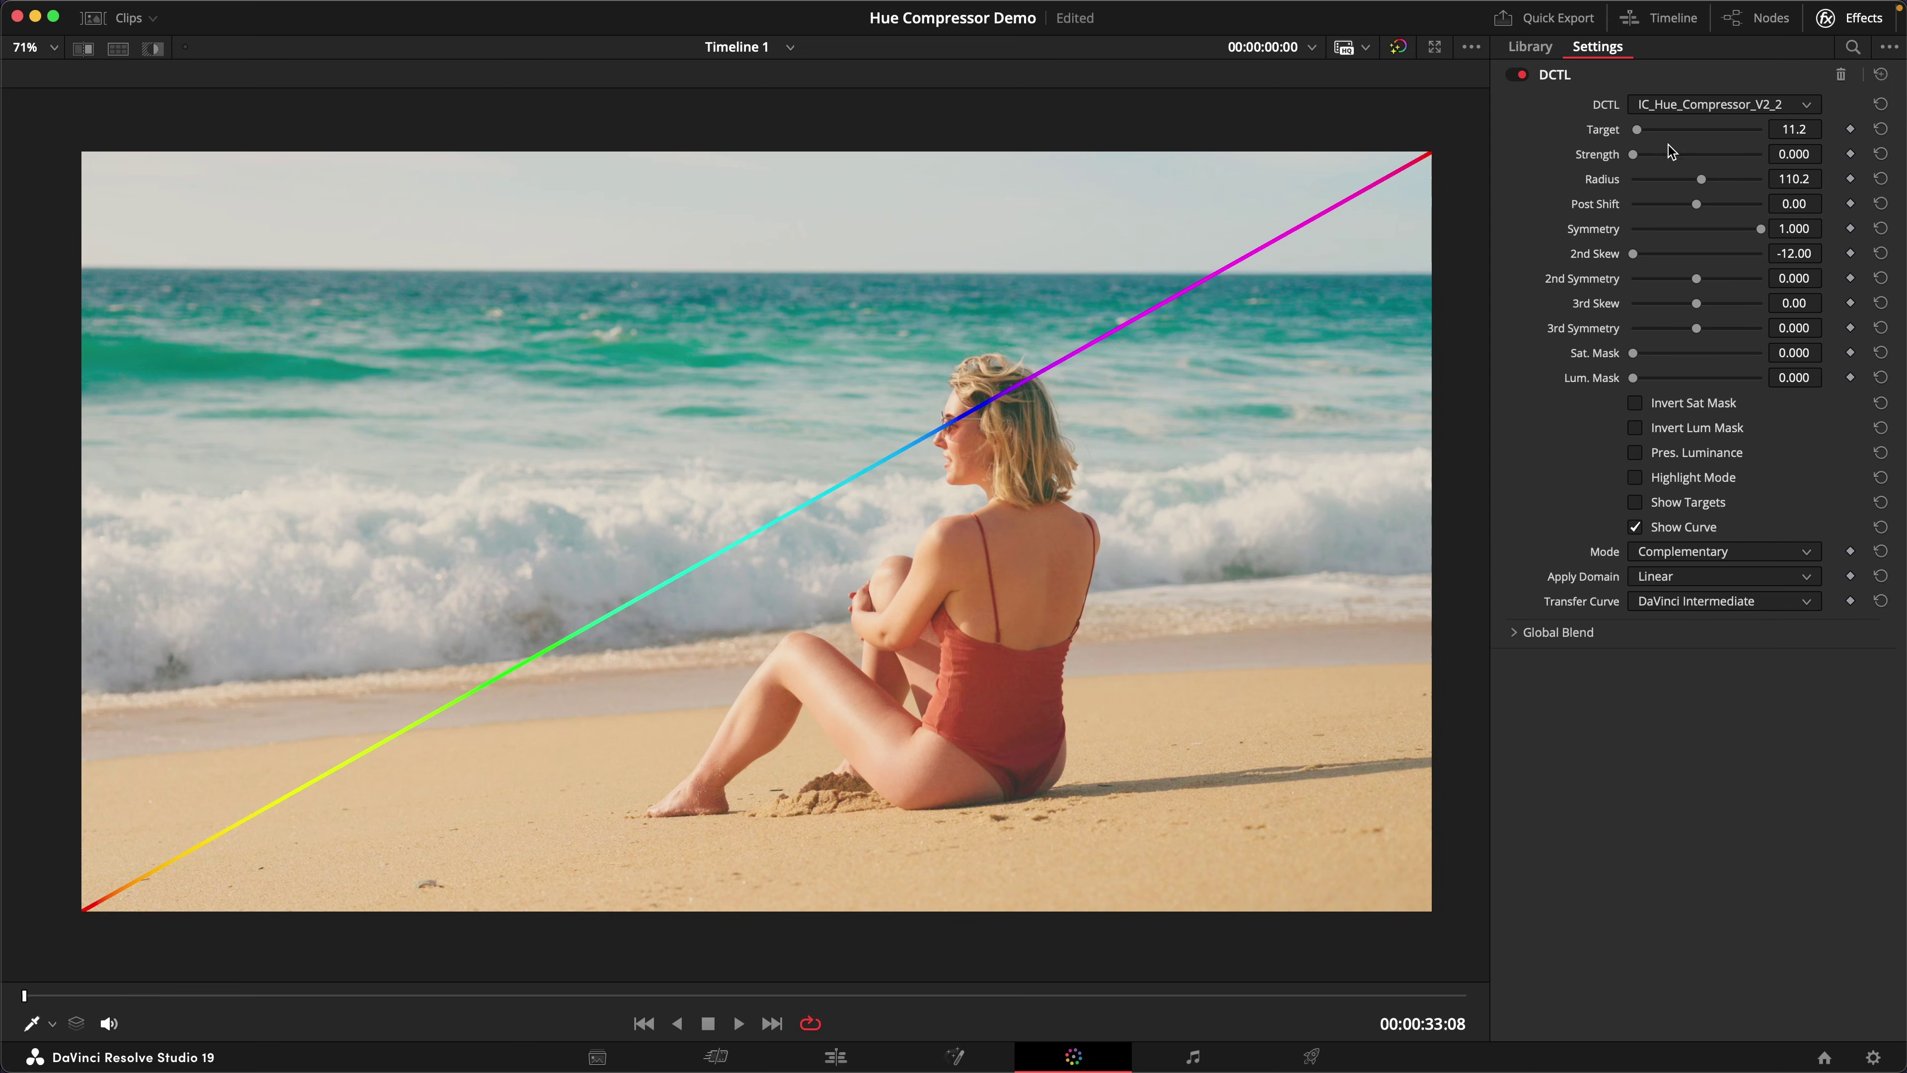
Raise Strength from 0.000 to 1.000 on the waves clip so the hue curve bends into an S.
{"action": "left_click_drag", "start_coordinate": [1634, 155], "coordinate": [1772, 155]}
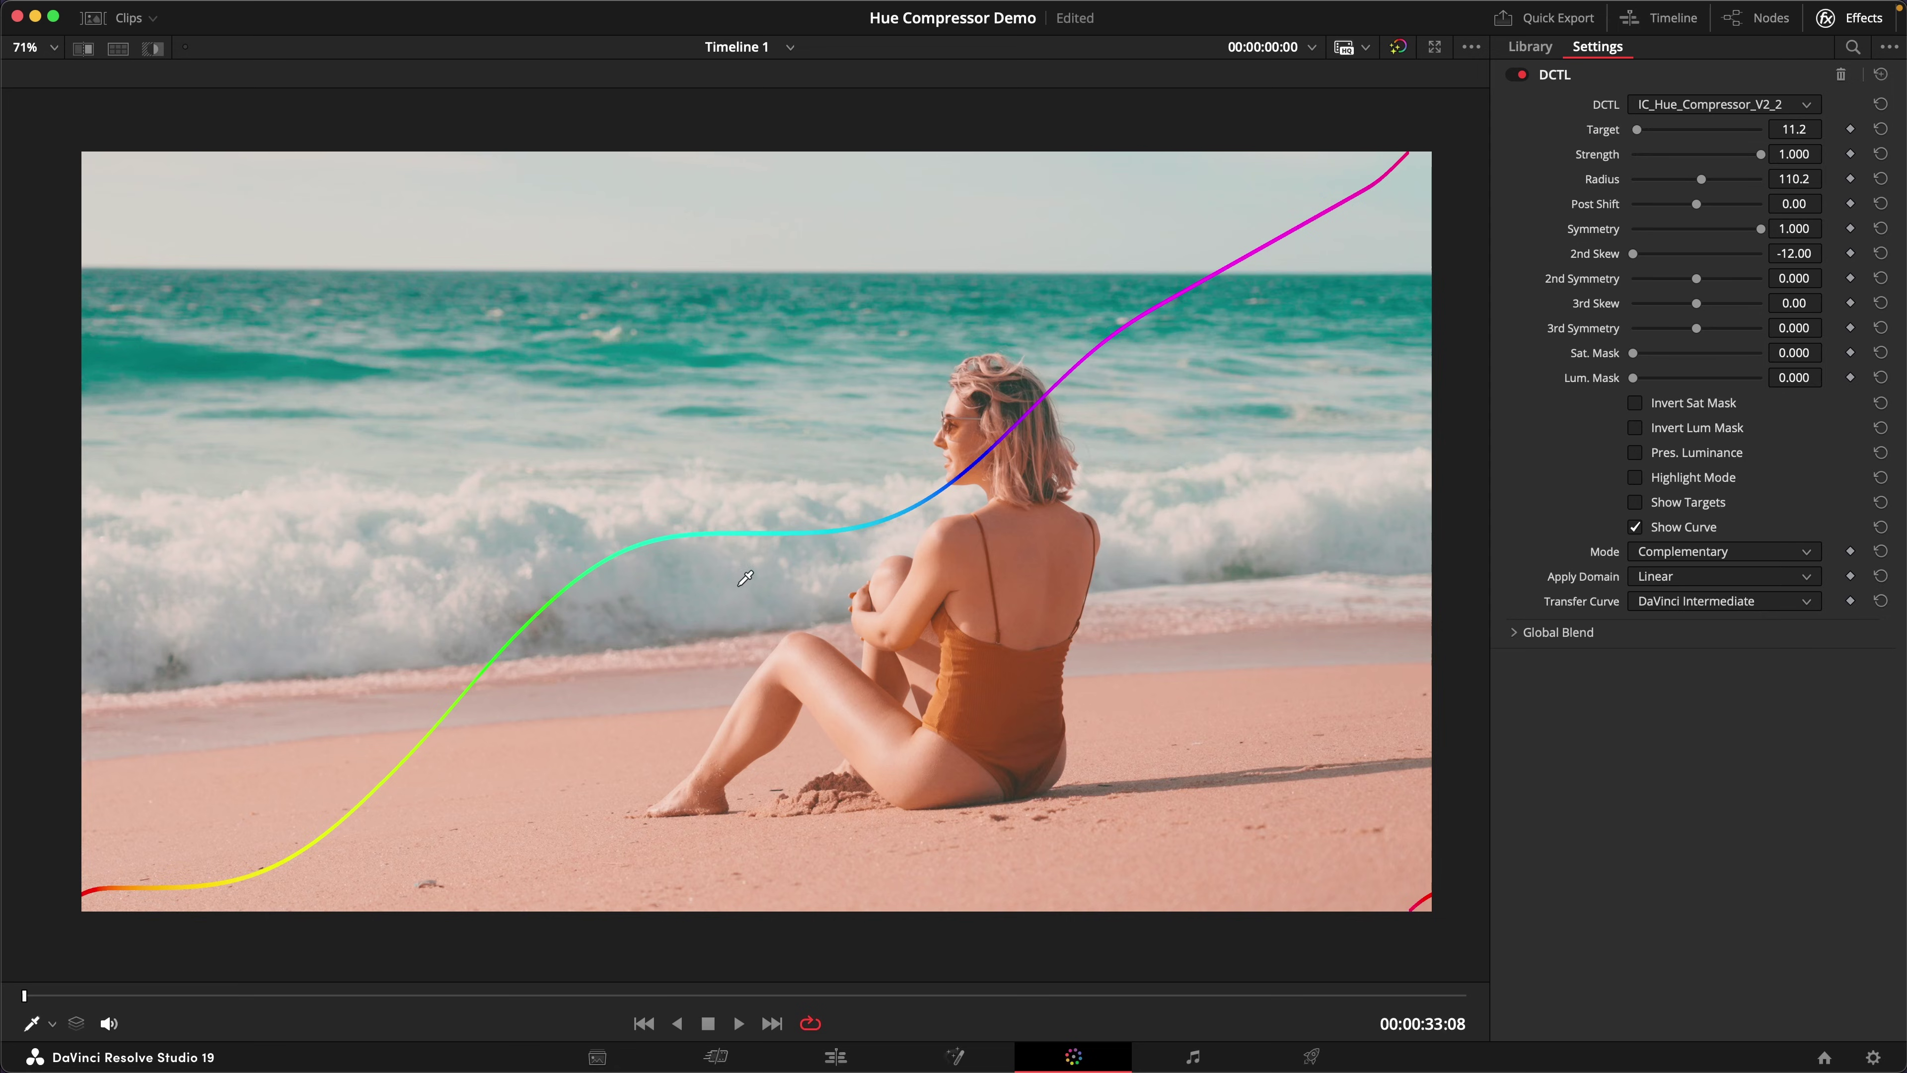
{"action": "scroll", "coordinate": [1061, 439], "scroll_direction": "down", "scroll_amount": 1}
Leave the Enhanced Viewer and pull Hue vs Hue curve points down, rotating cyans to -37.60.
{"action": "key", "text": "alt+f"}
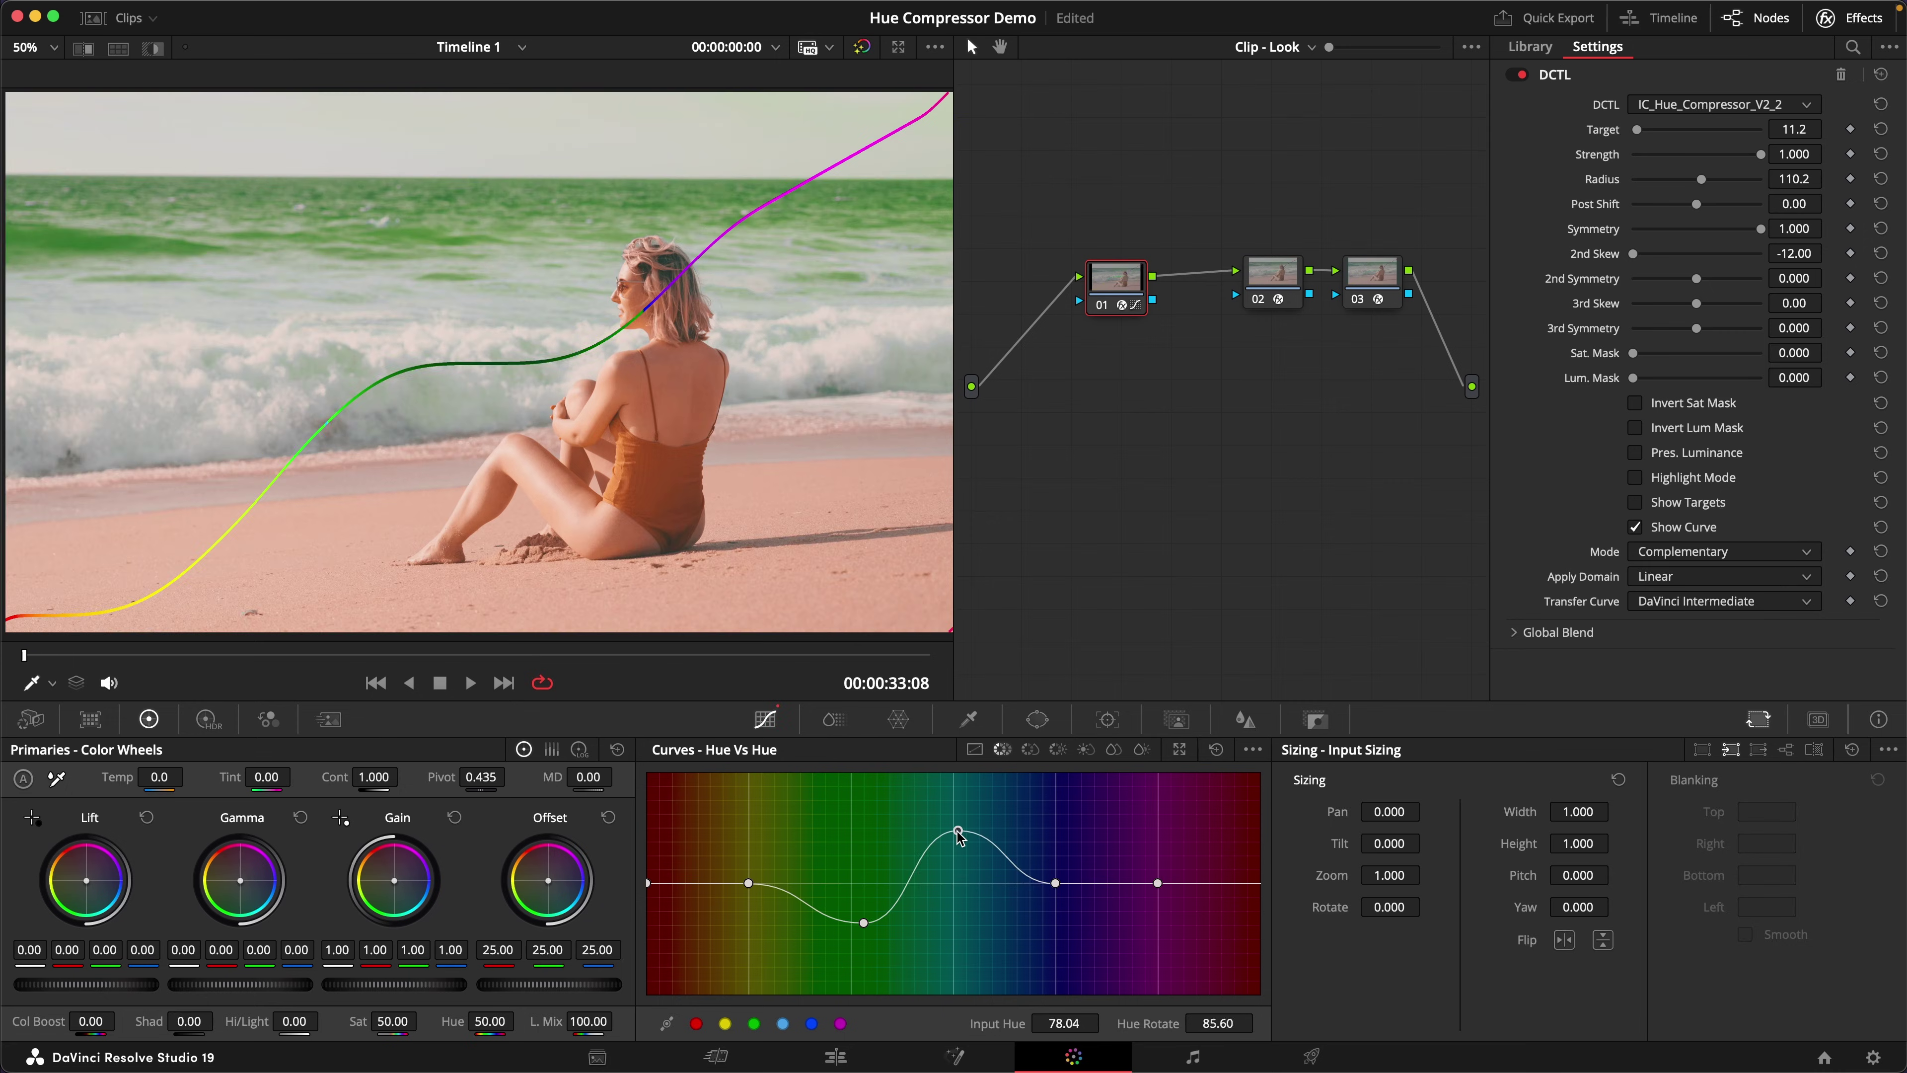
{"action": "left_click_drag", "start_coordinate": [960, 832], "coordinate": [861, 864]}
{"action": "left_click_drag", "start_coordinate": [959, 902], "coordinate": [963, 907]}
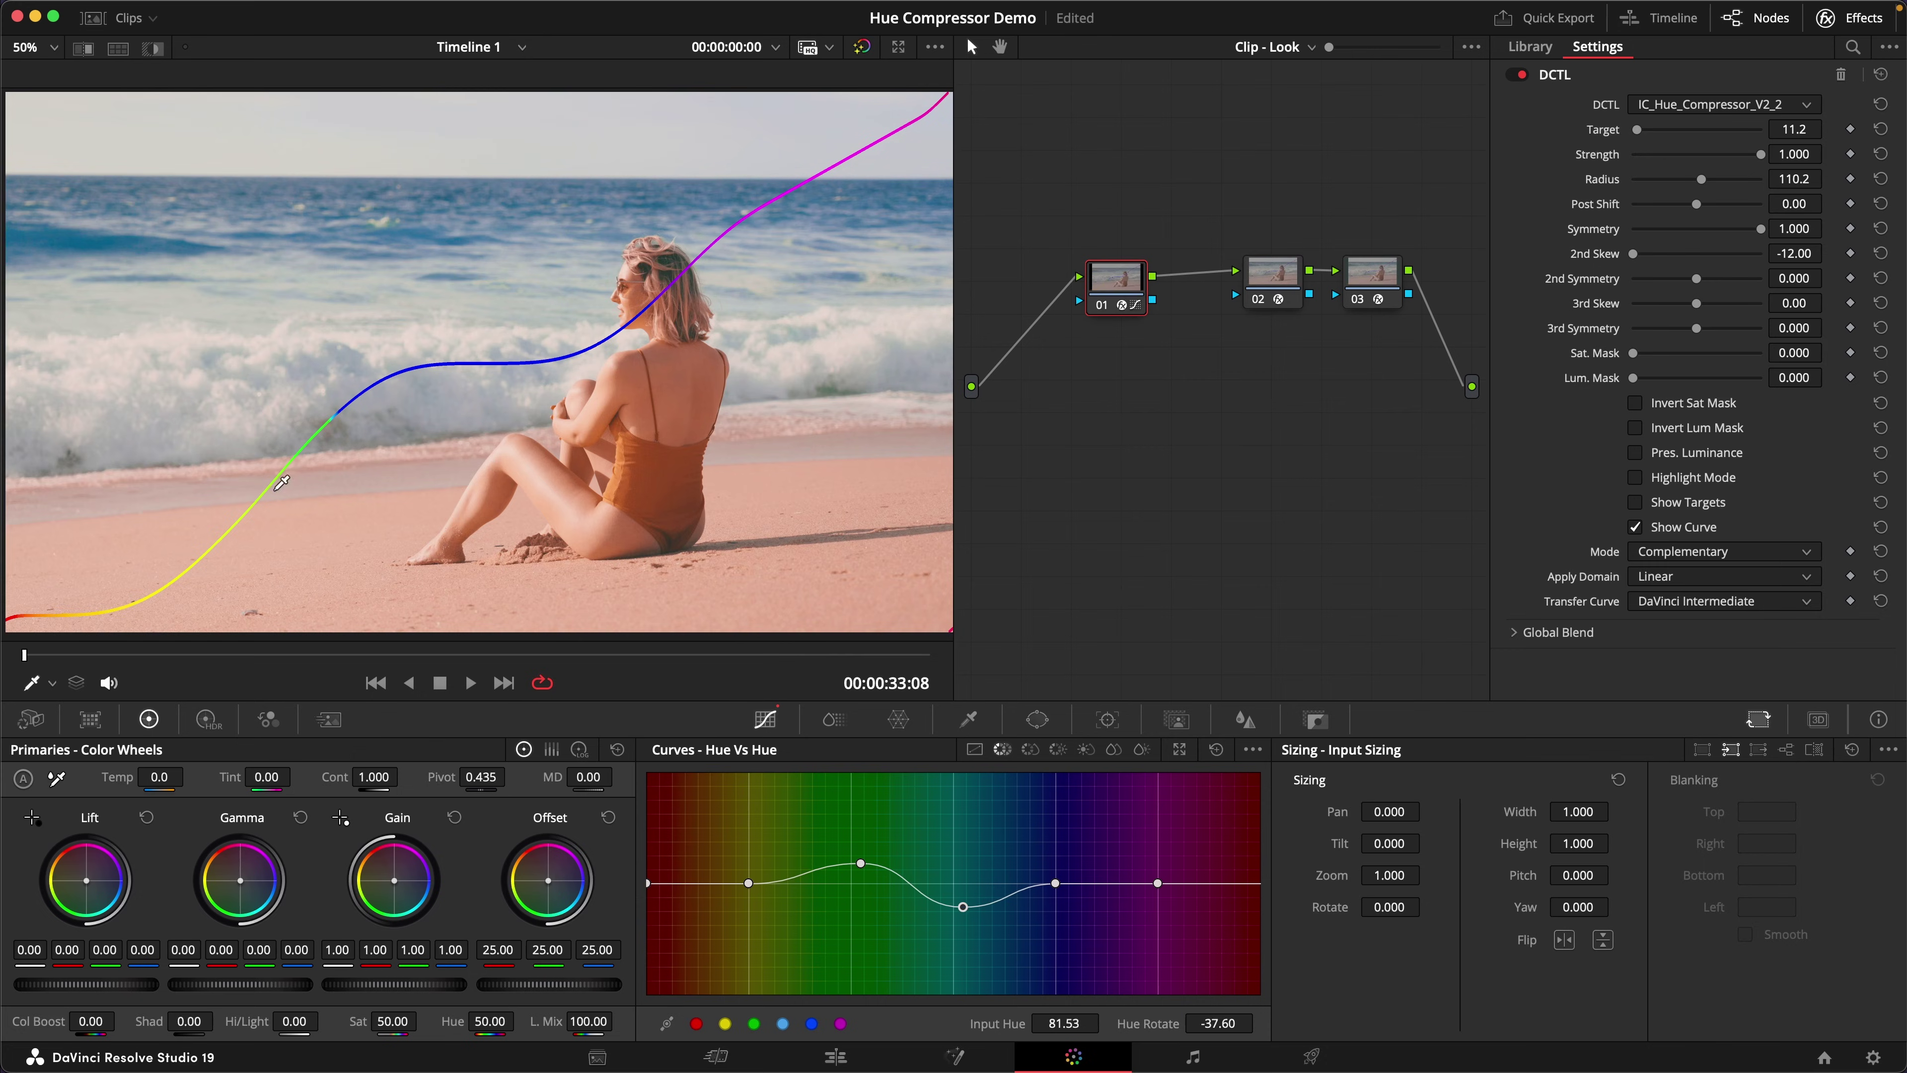